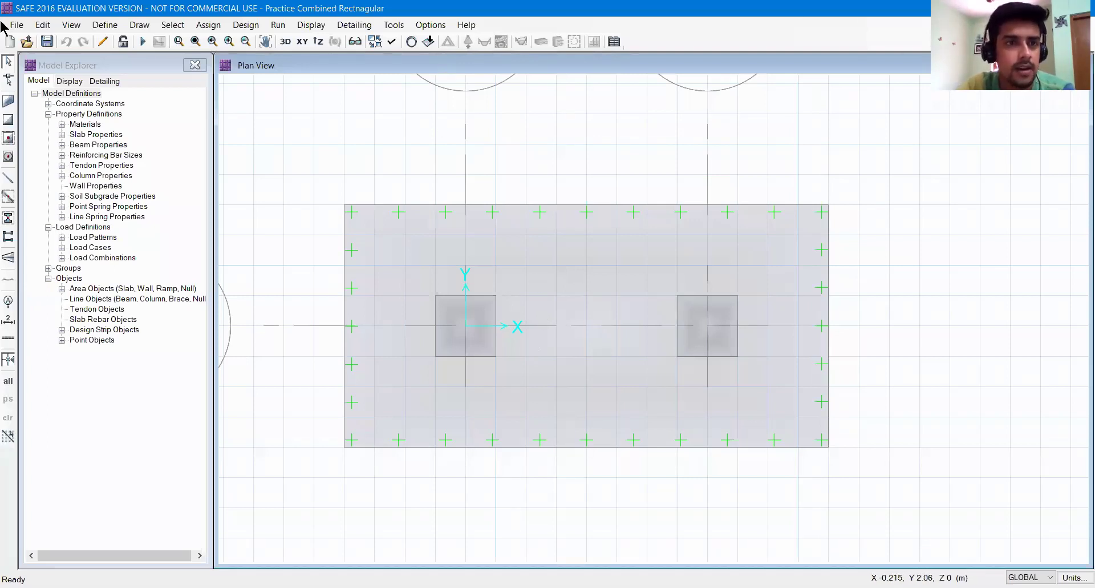
- Review the list of materials defined in the model and close it without changes
click(106, 29)
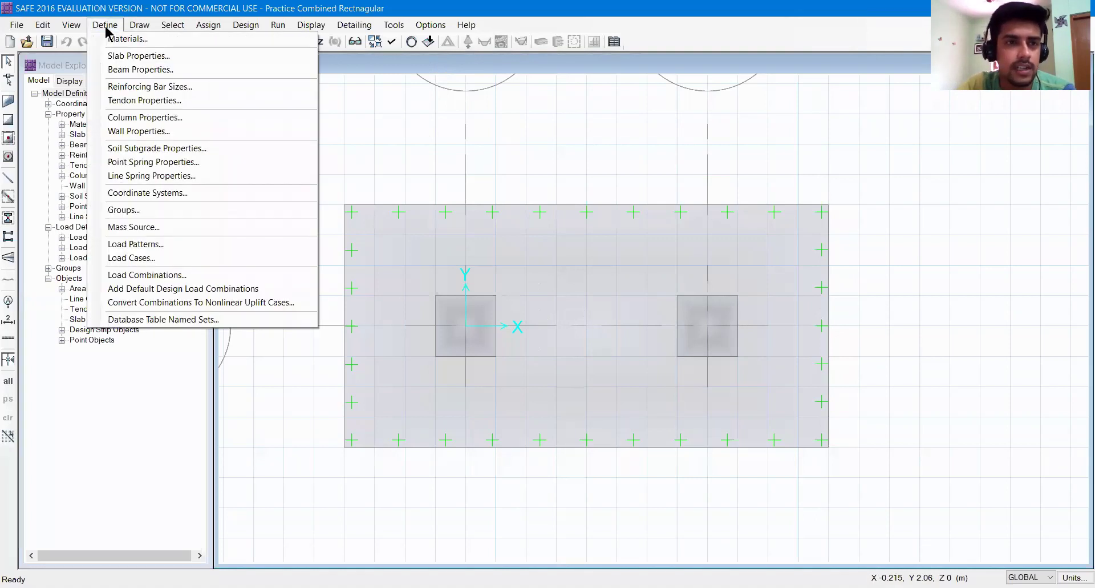
click(118, 40)
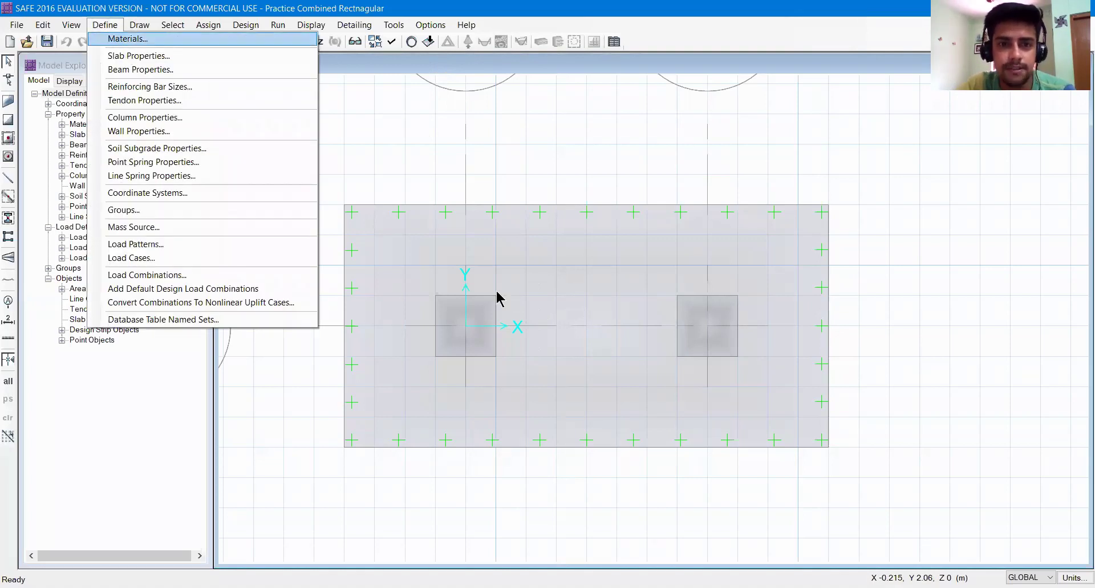
click(418, 272)
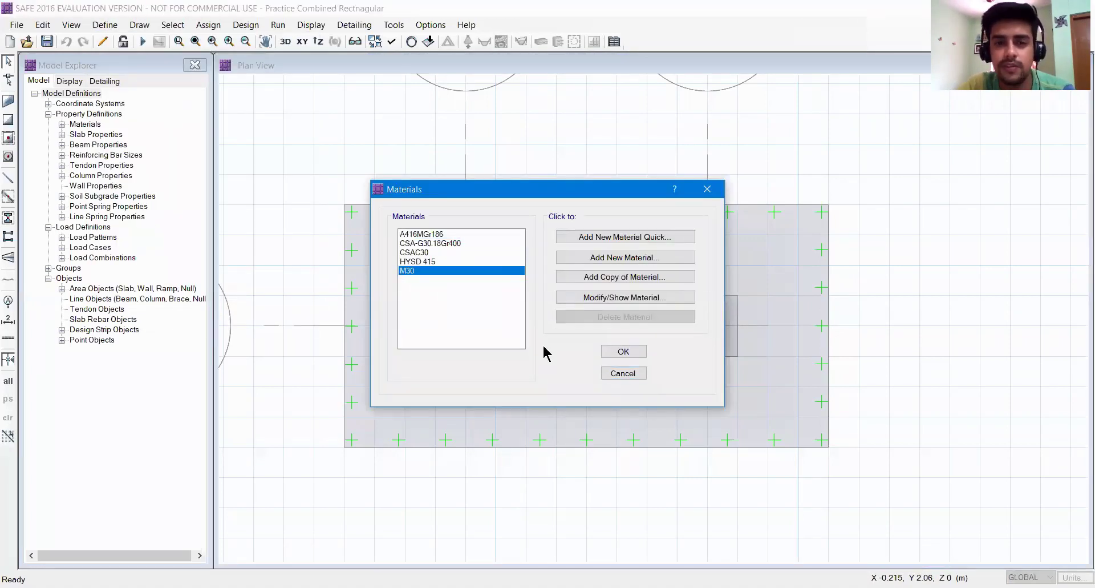
click(630, 374)
- Inspect the FOOTING slab property's definition, then close it without changes
click(105, 25)
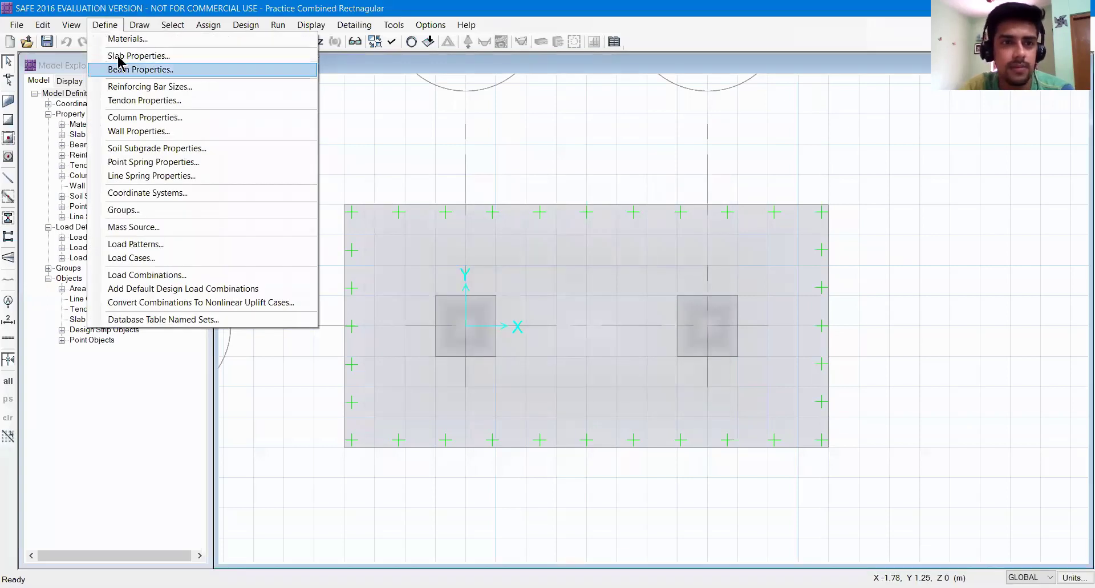
click(119, 57)
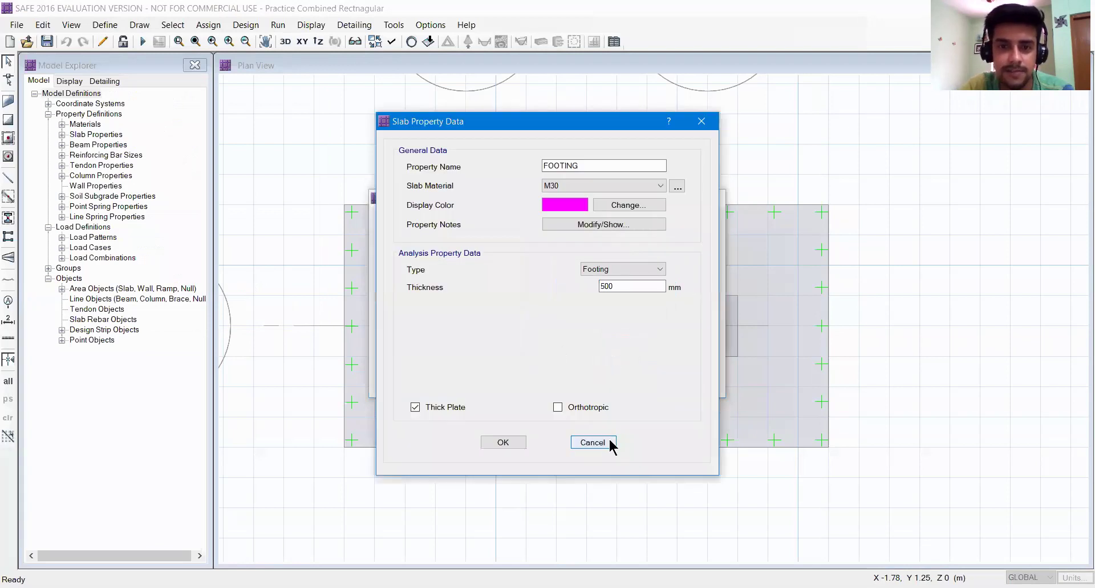
key(Escape)
key(Escape)
- Inspect the SOIL1 soil subgrade property's definition, then close it without changes
click(105, 25)
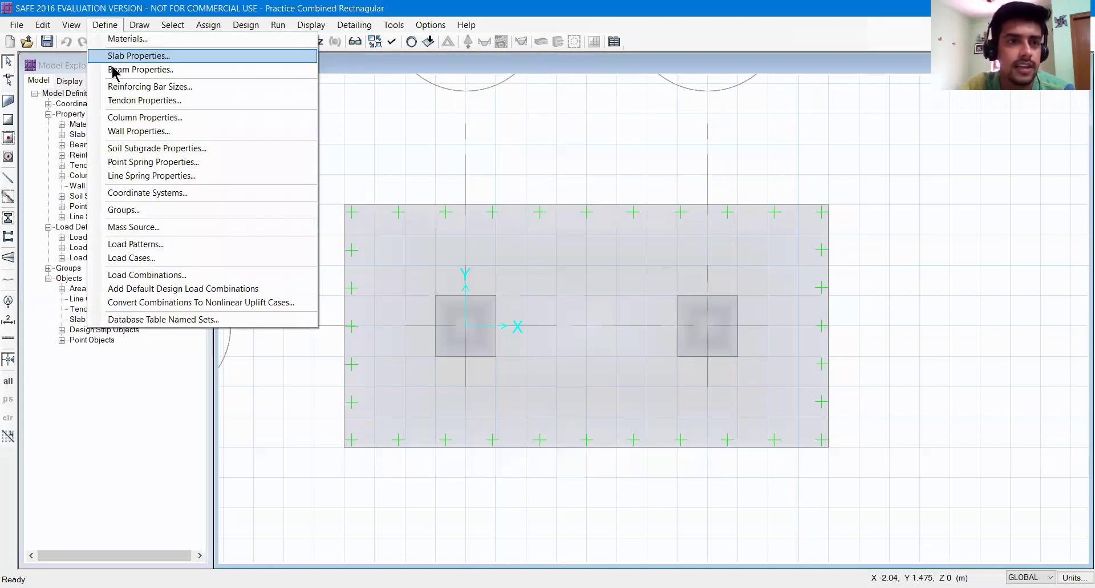
click(120, 149)
click(637, 289)
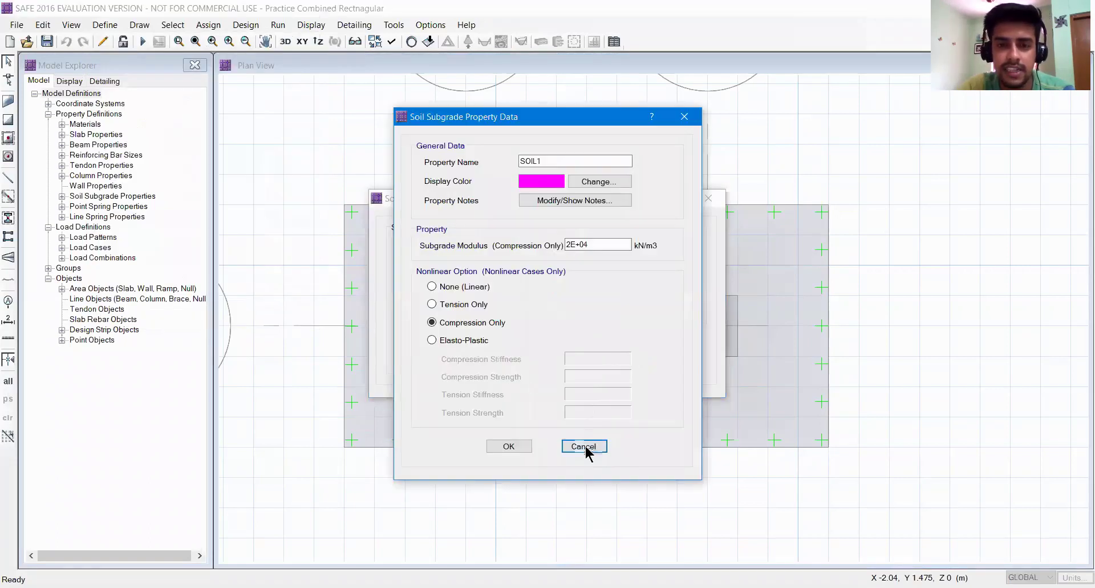
key(Escape)
key(Escape)
- Review the load combinations defined in the model and close the list without changes
click(104, 26)
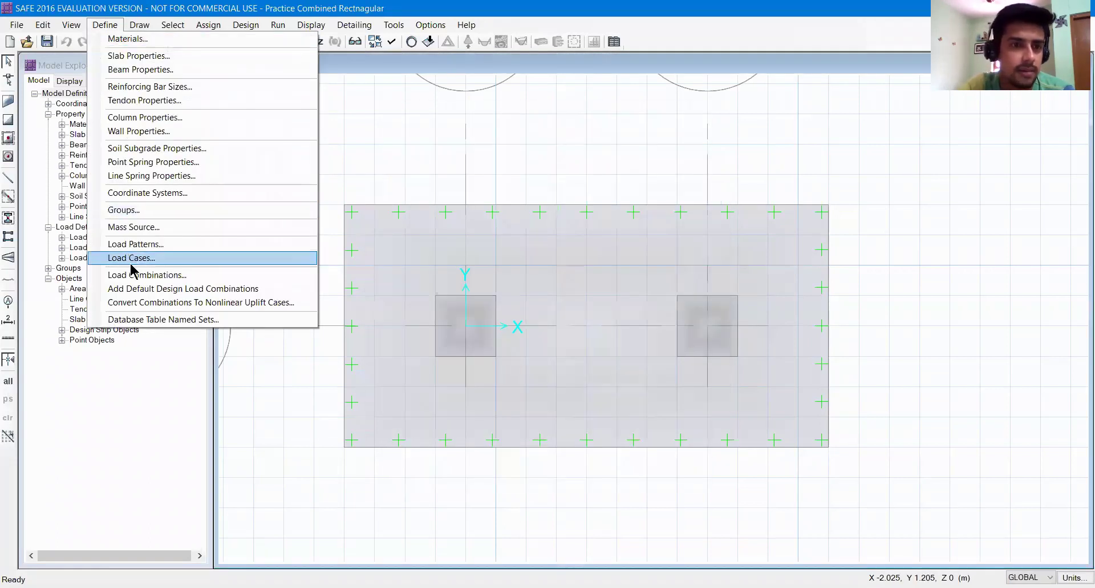
click(133, 276)
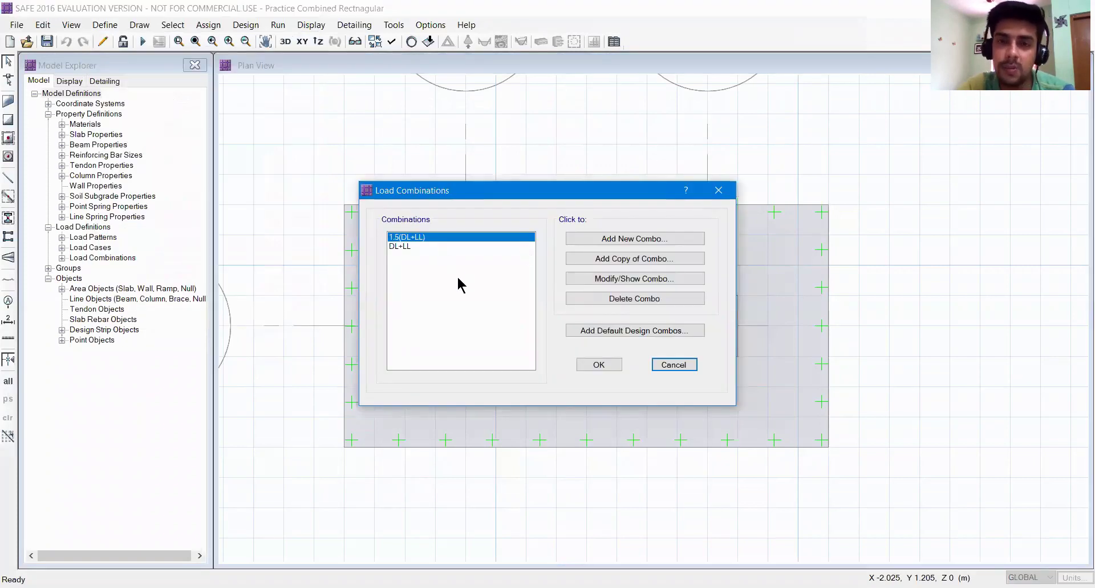
click(694, 367)
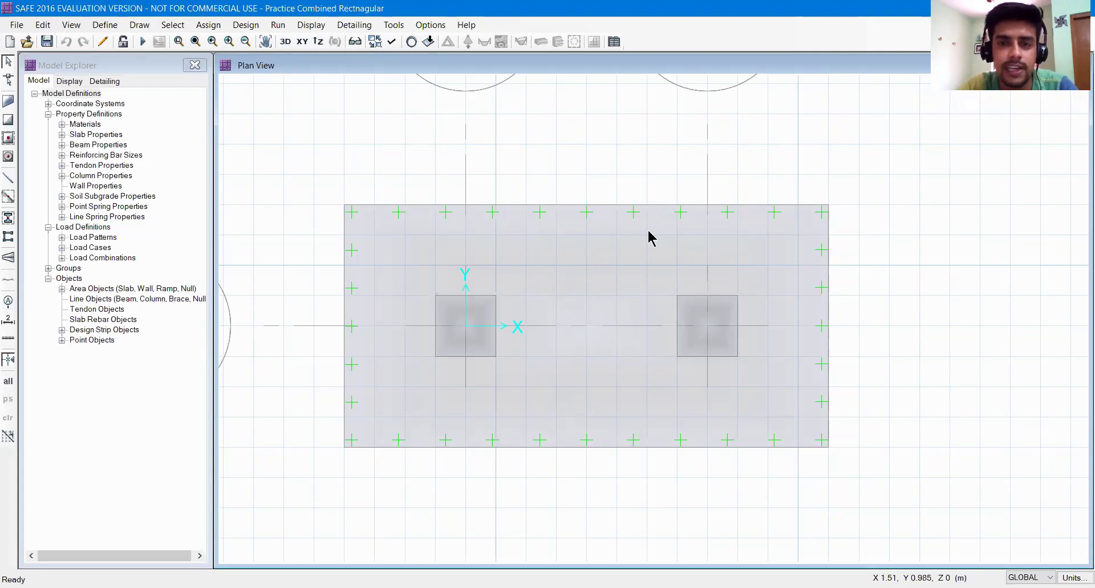
click(599, 291)
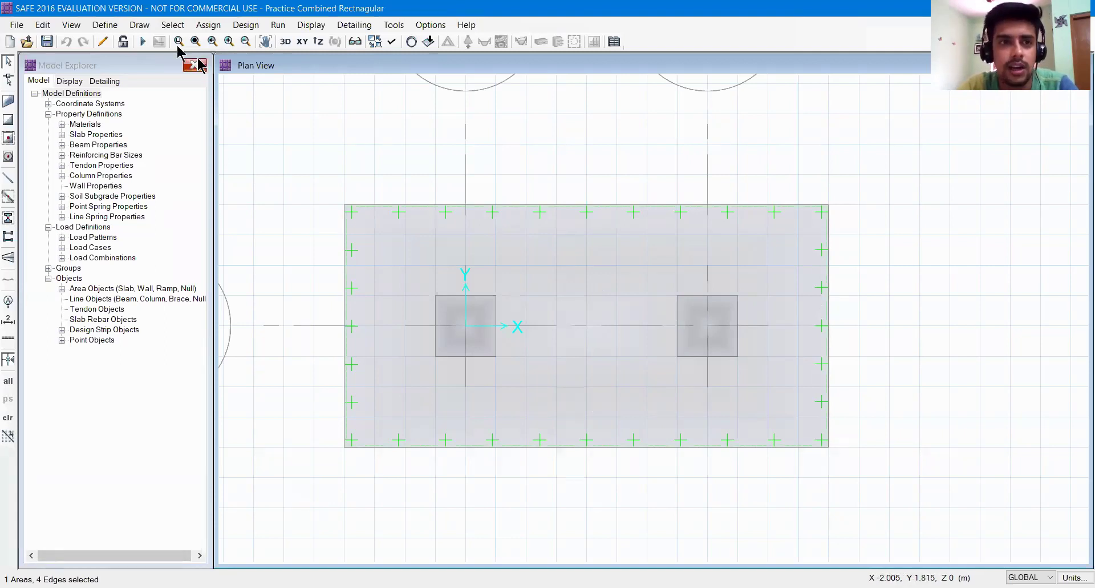
click(209, 25)
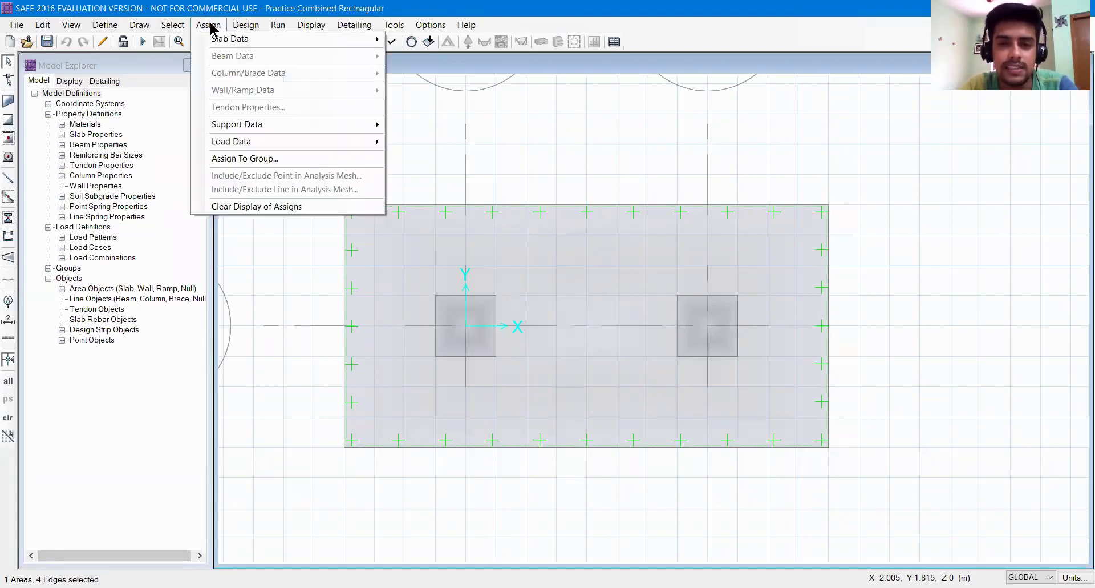
mouse_move(217, 42)
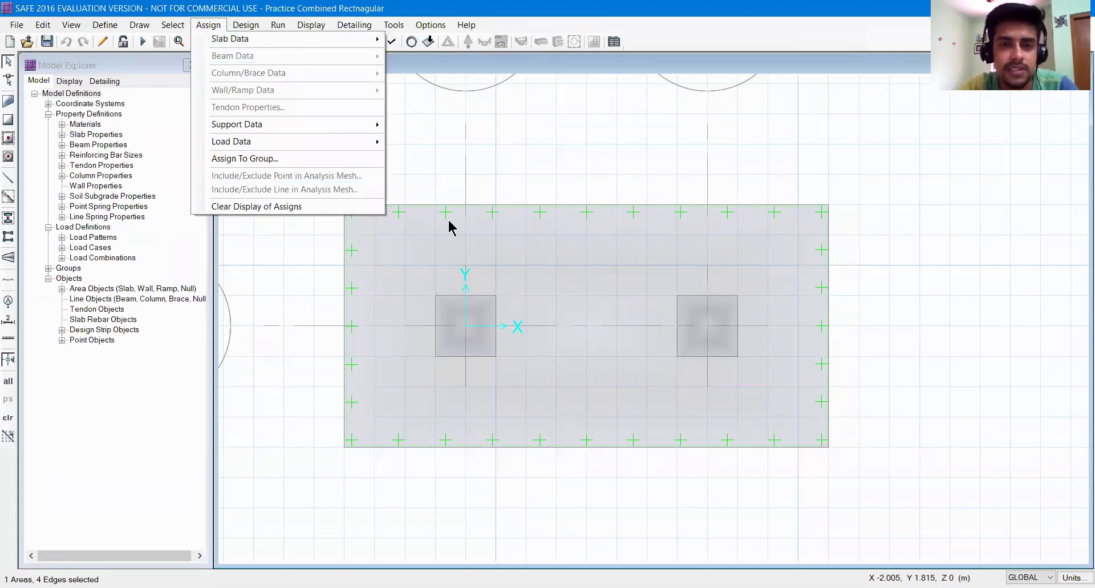
click(426, 105)
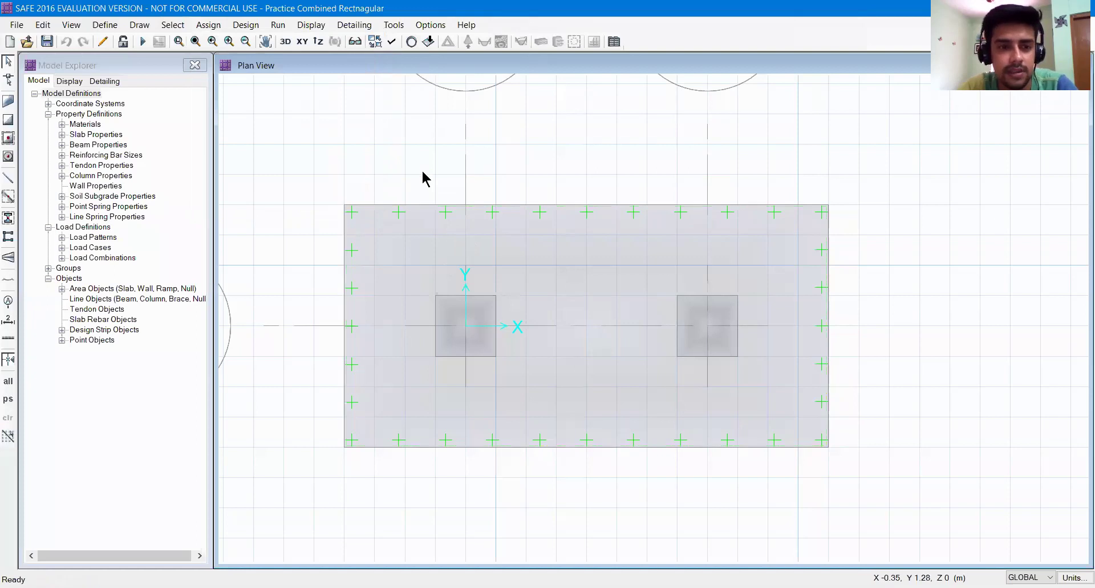
click(205, 24)
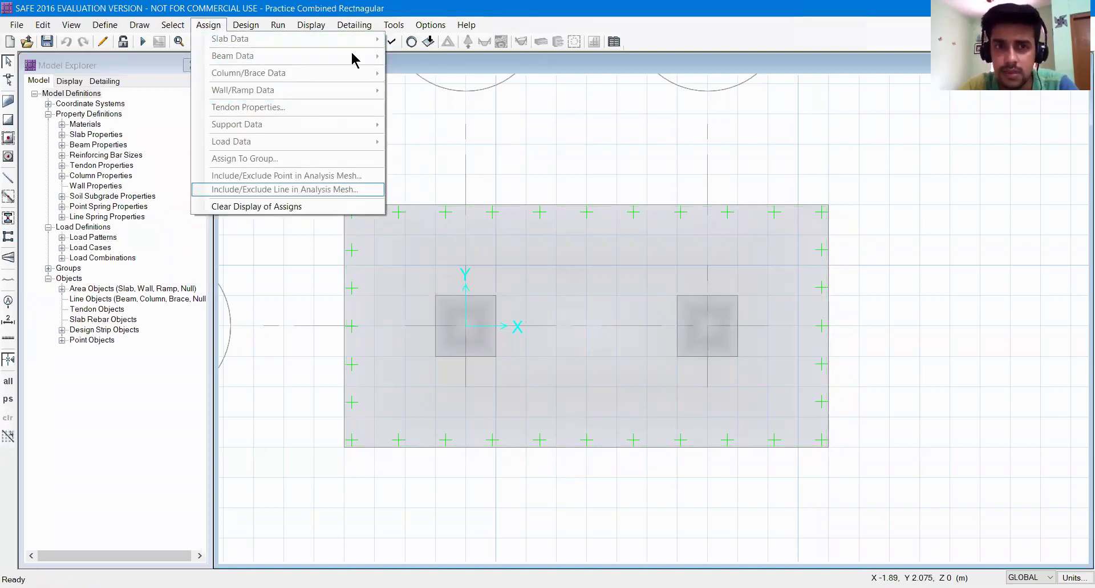
click(394, 121)
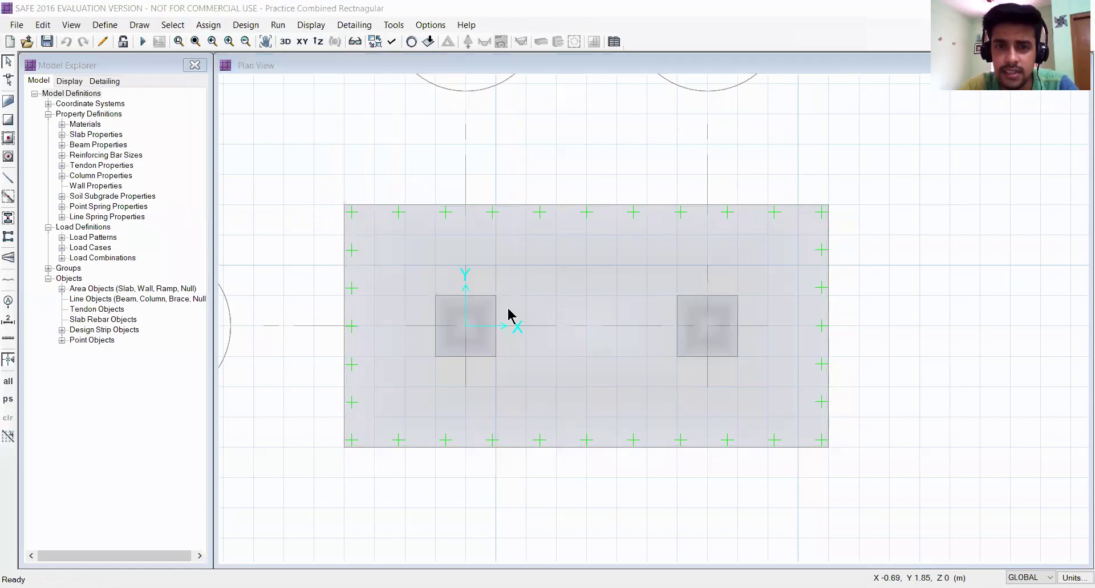
- Assign the FOOTING slab property to the large rectangular footing slab
click(423, 273)
click(208, 25)
mouse_move(208, 41)
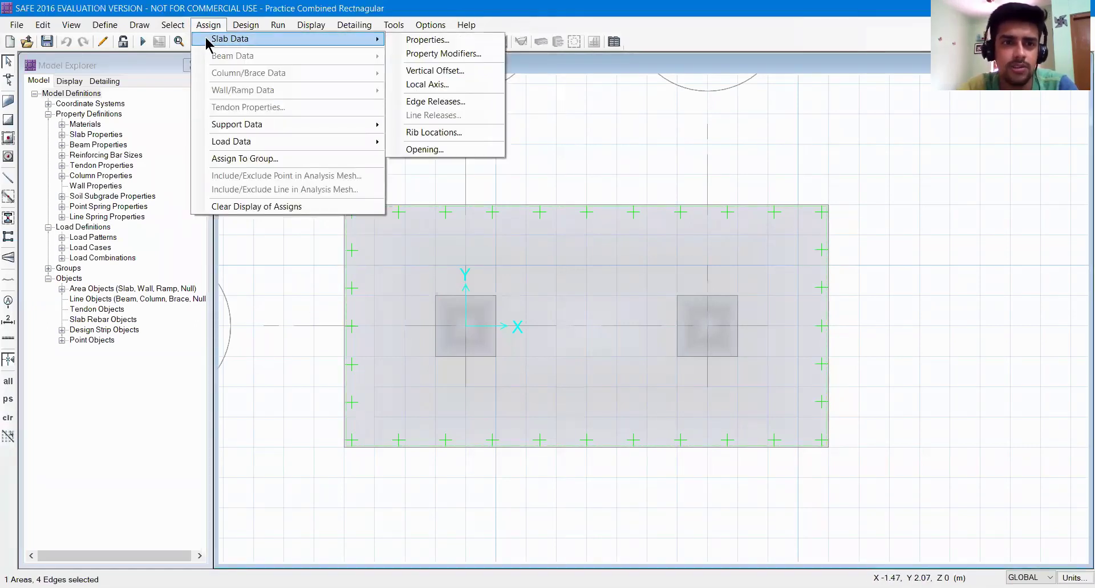
click(434, 40)
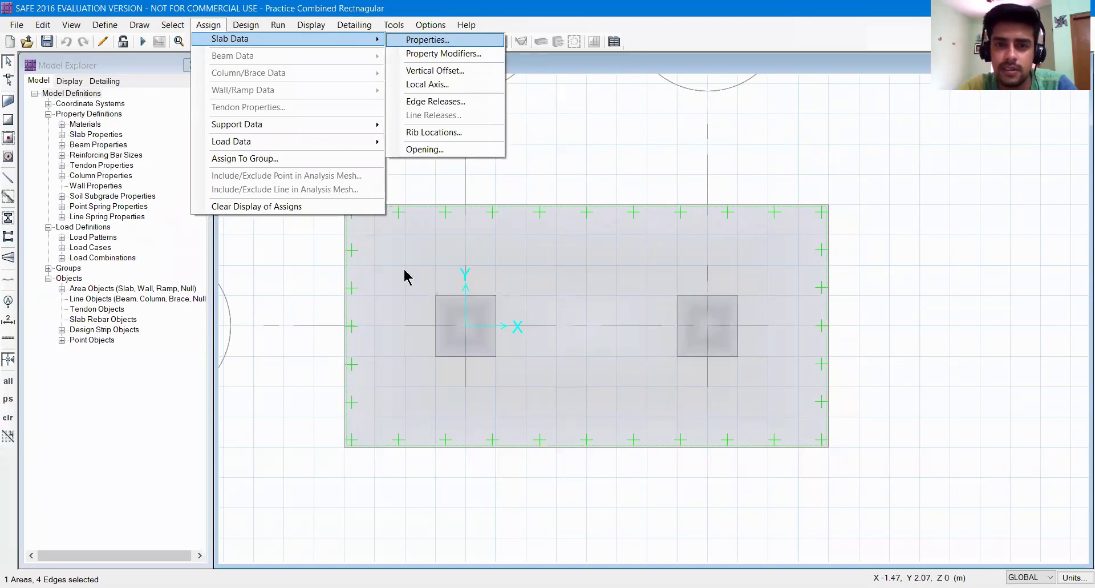
drag(463, 204, 825, 154)
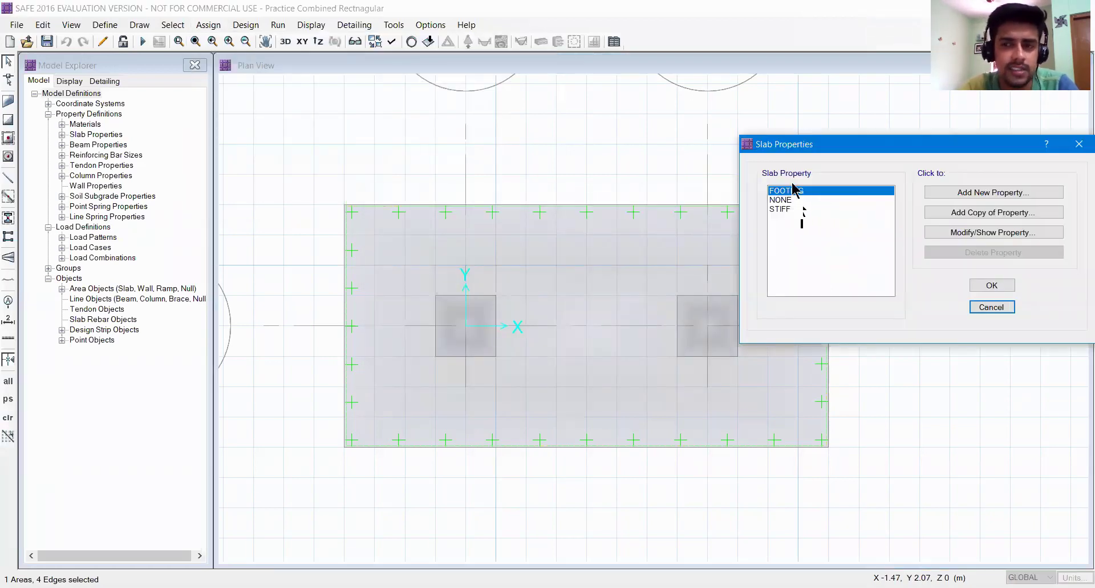
click(991, 292)
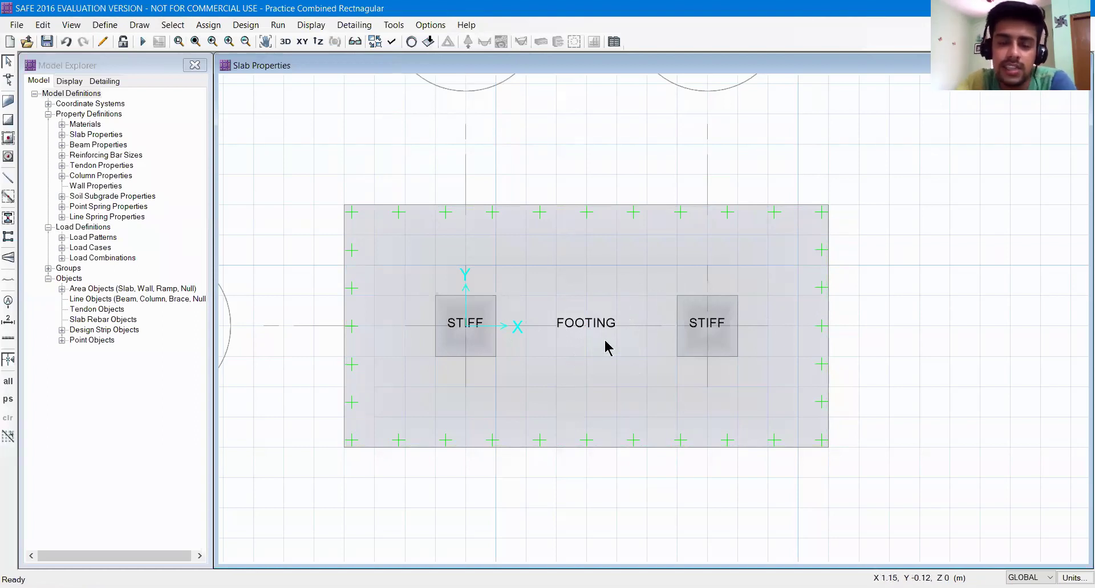
- Assign the SOIL1 soil subgrade property to the footing slab and save the model
right_click(476, 348)
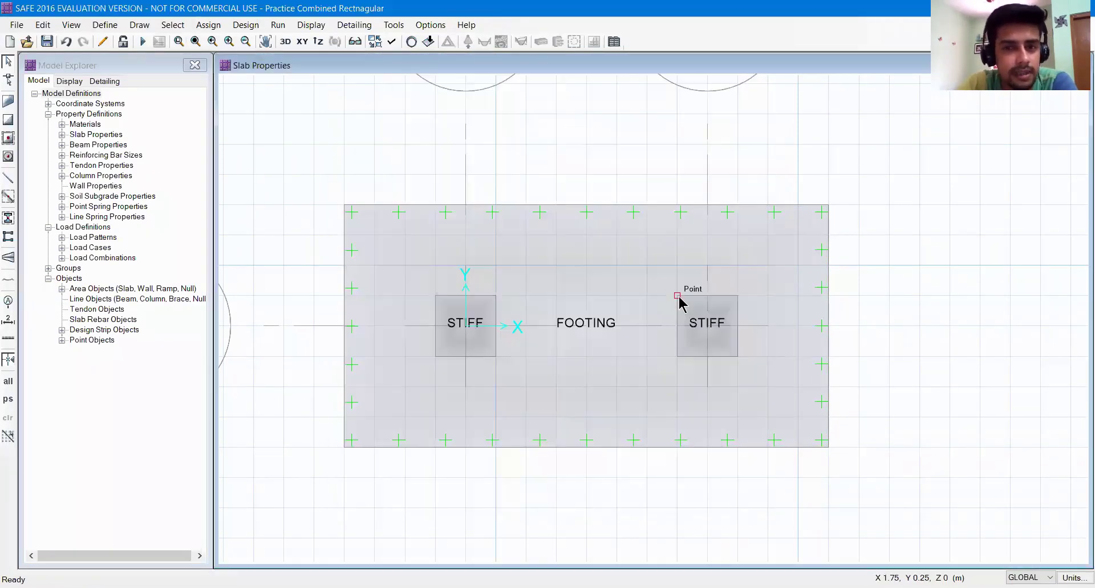
click(743, 88)
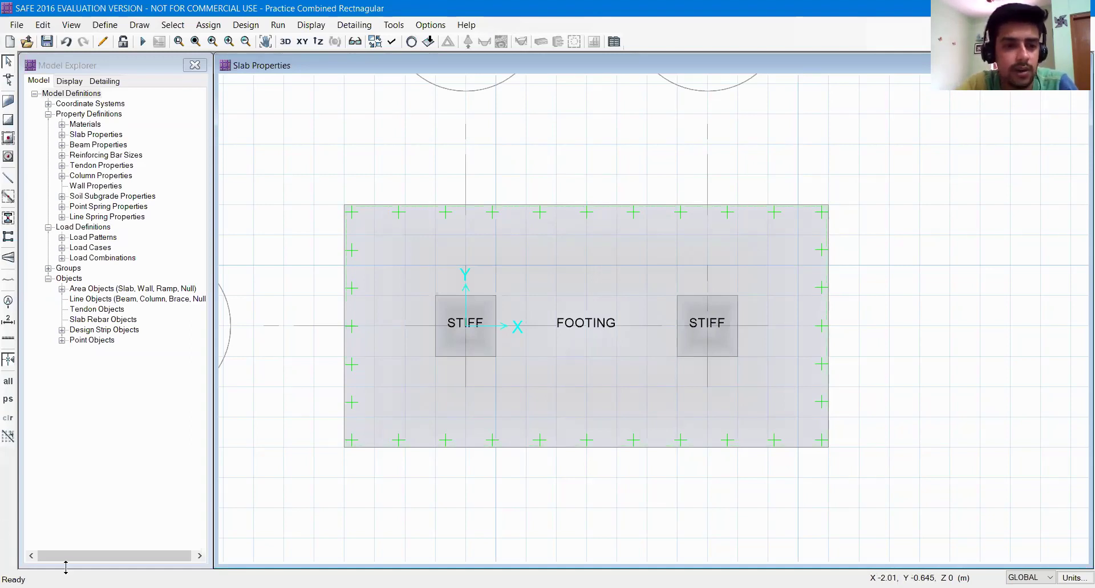
click(212, 30)
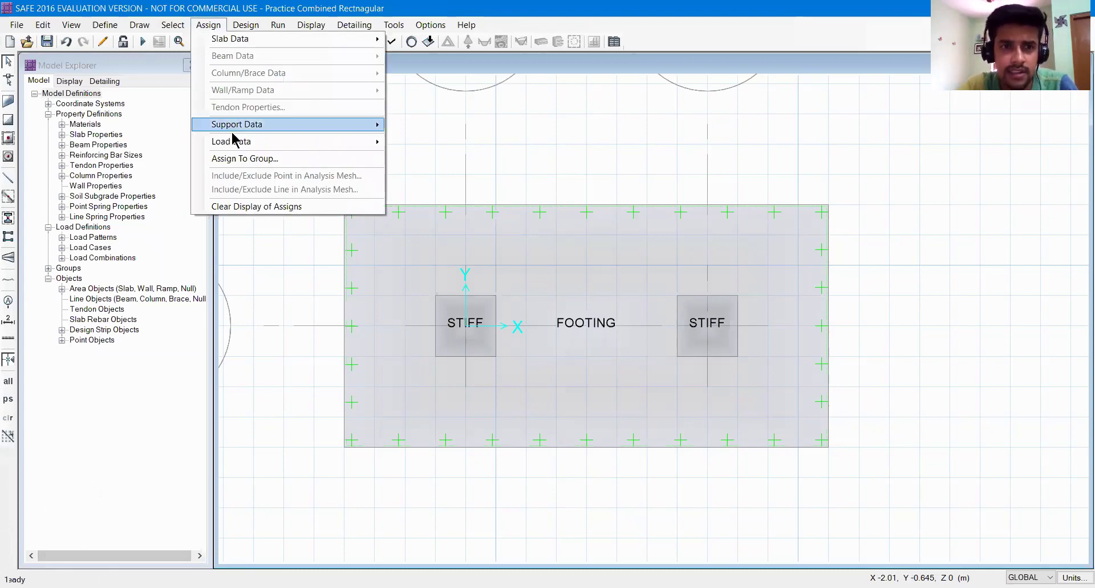
mouse_move(232, 131)
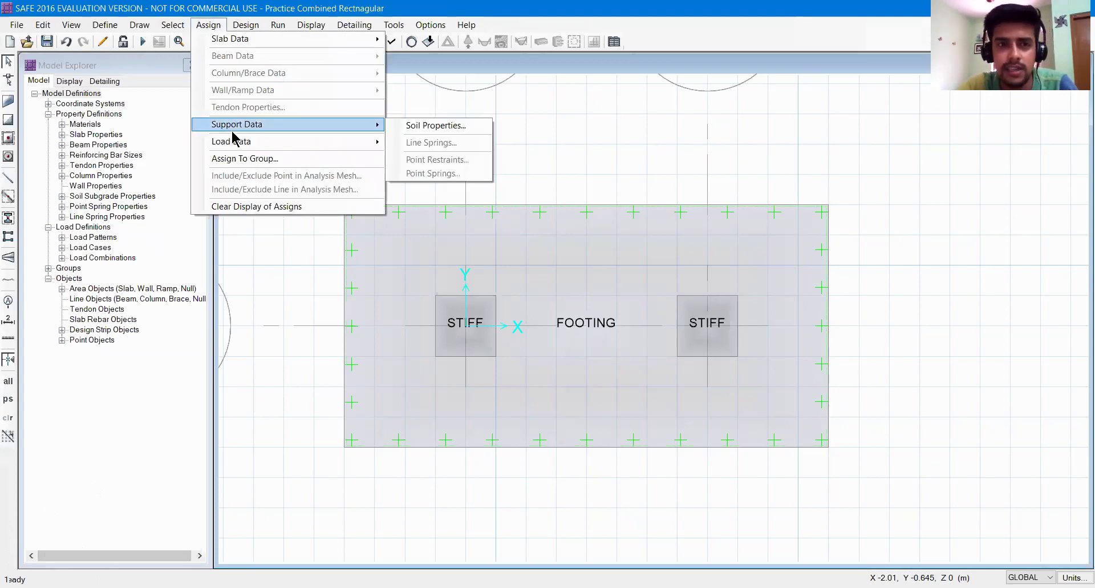
click(422, 126)
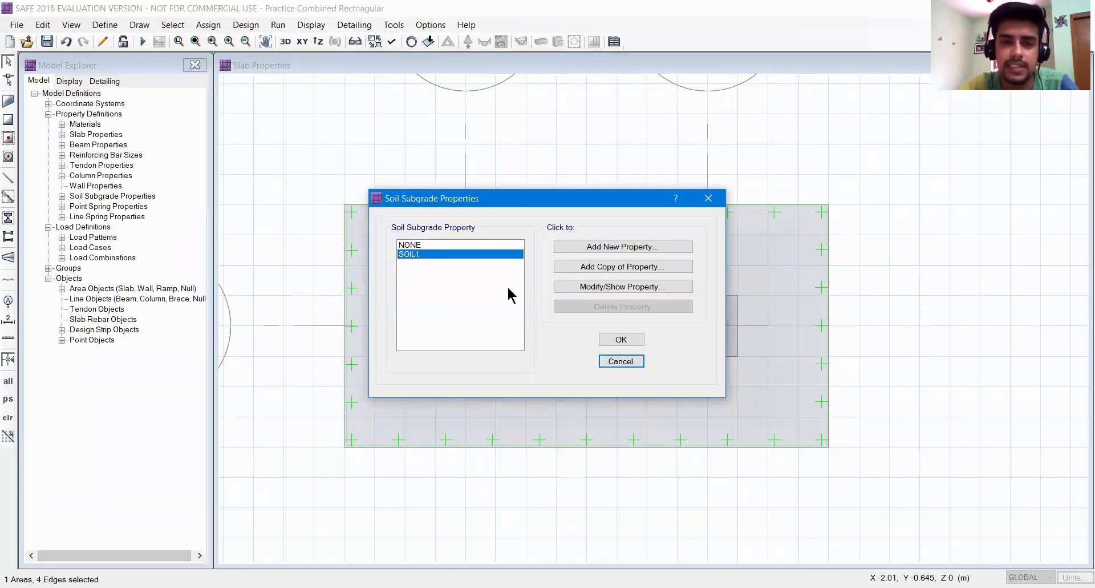
click(620, 340)
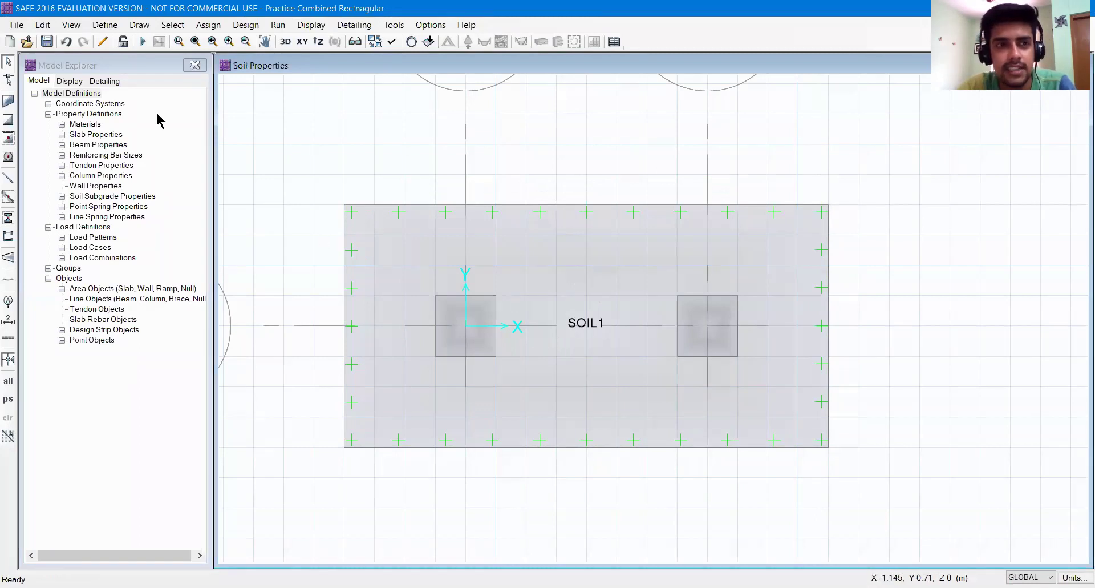
click(47, 41)
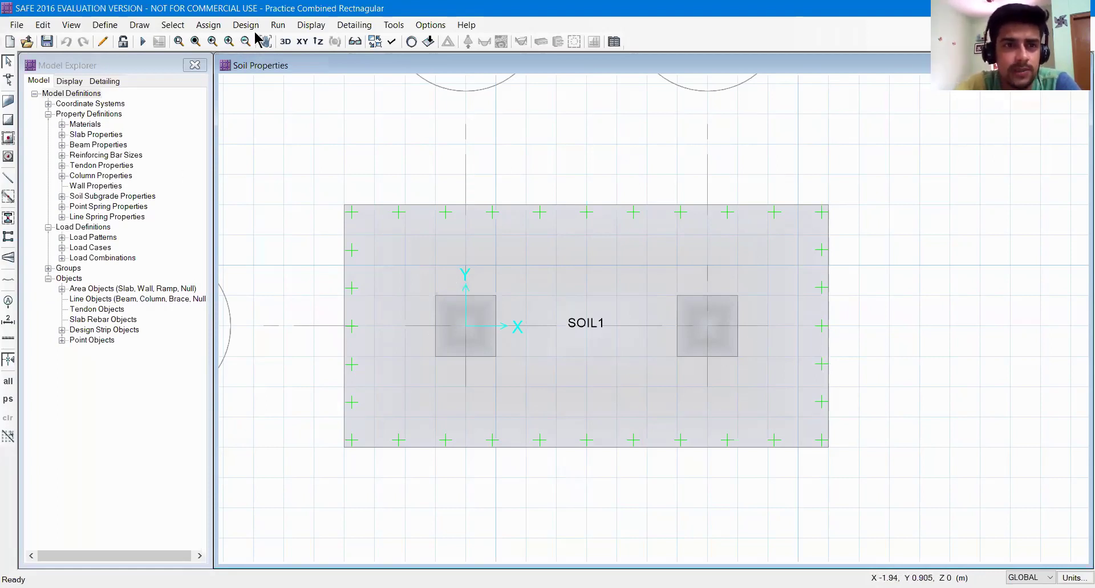
- Select all design strips on Layer A, Layer B and Layer Other by property and delete them
click(172, 25)
mouse_move(182, 45)
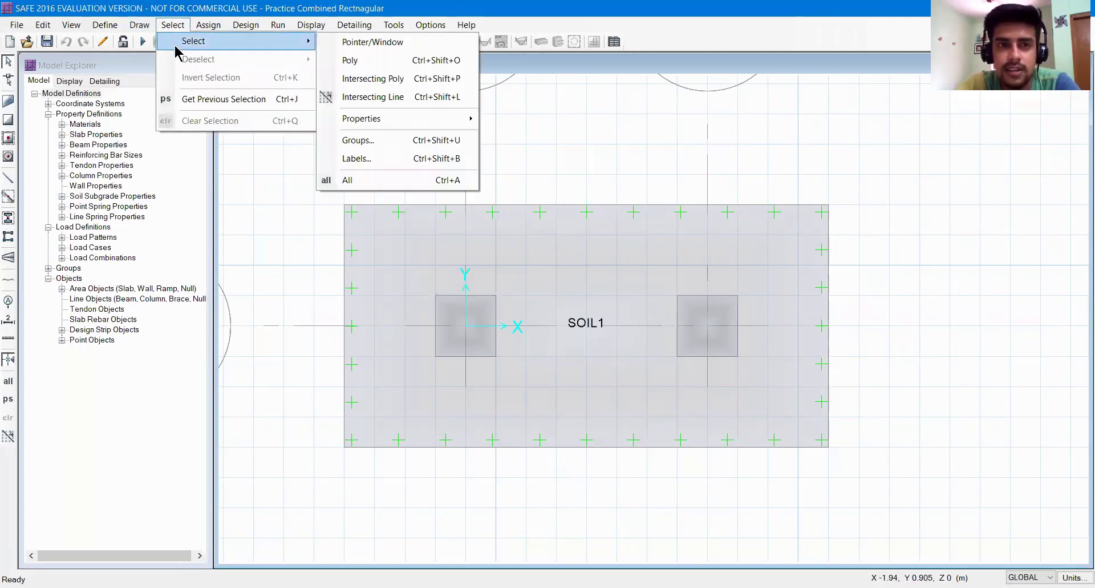
mouse_move(377, 122)
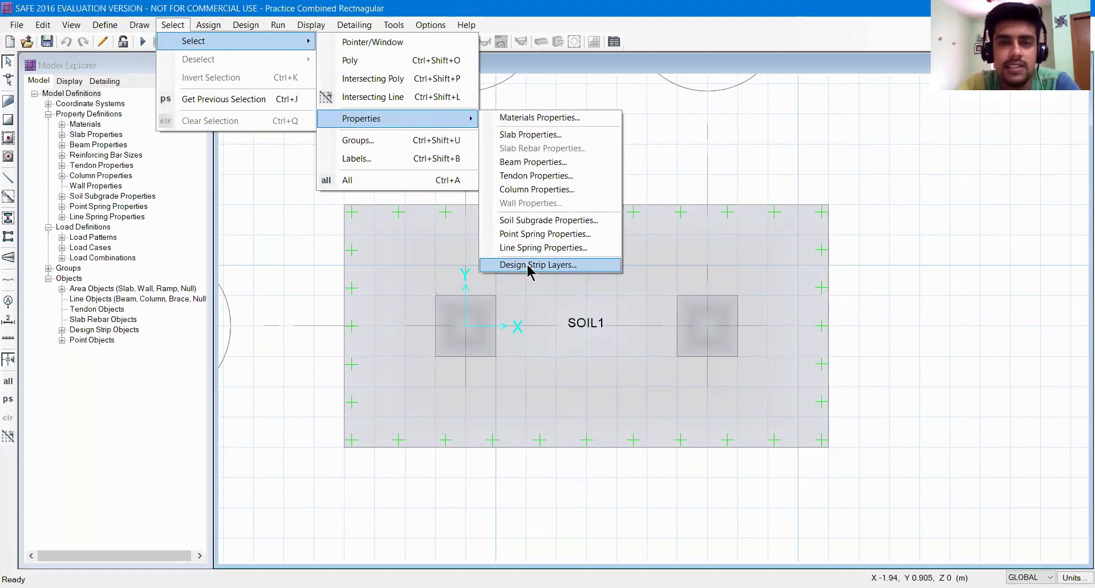
click(497, 264)
click(482, 242)
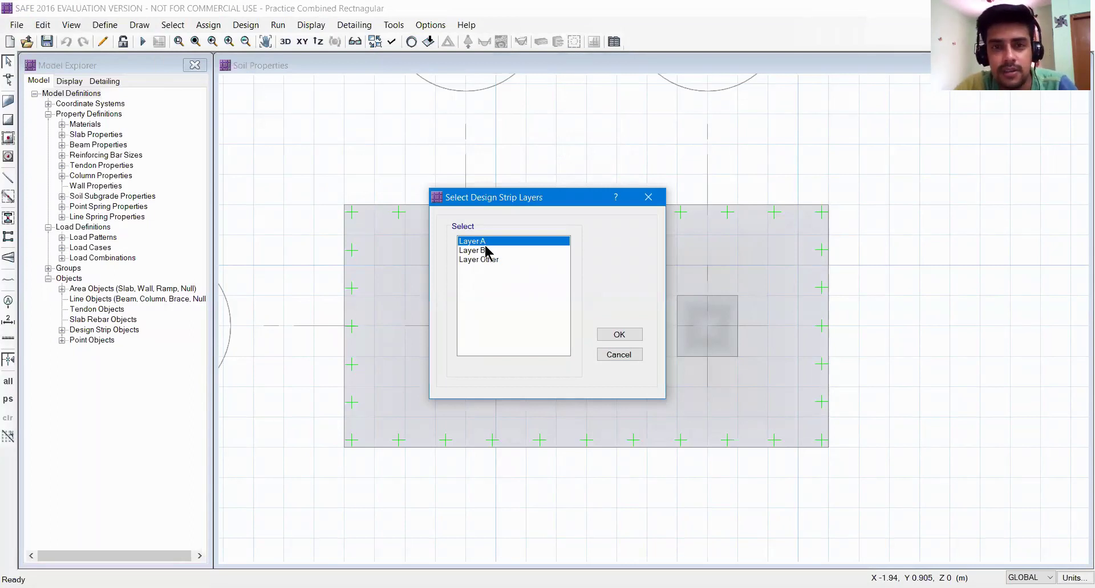
shift+click(487, 260)
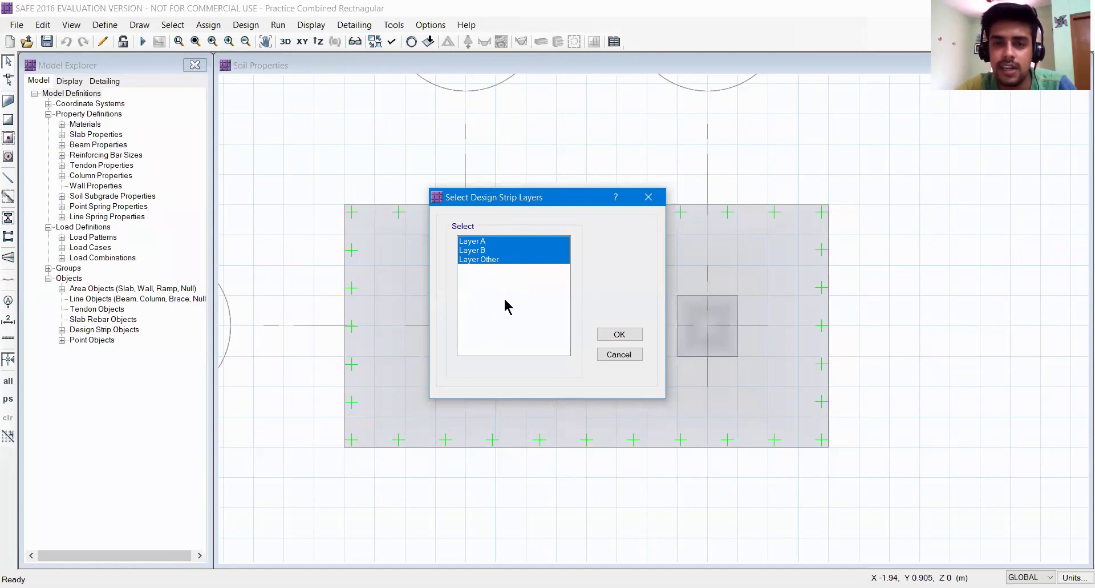
click(626, 334)
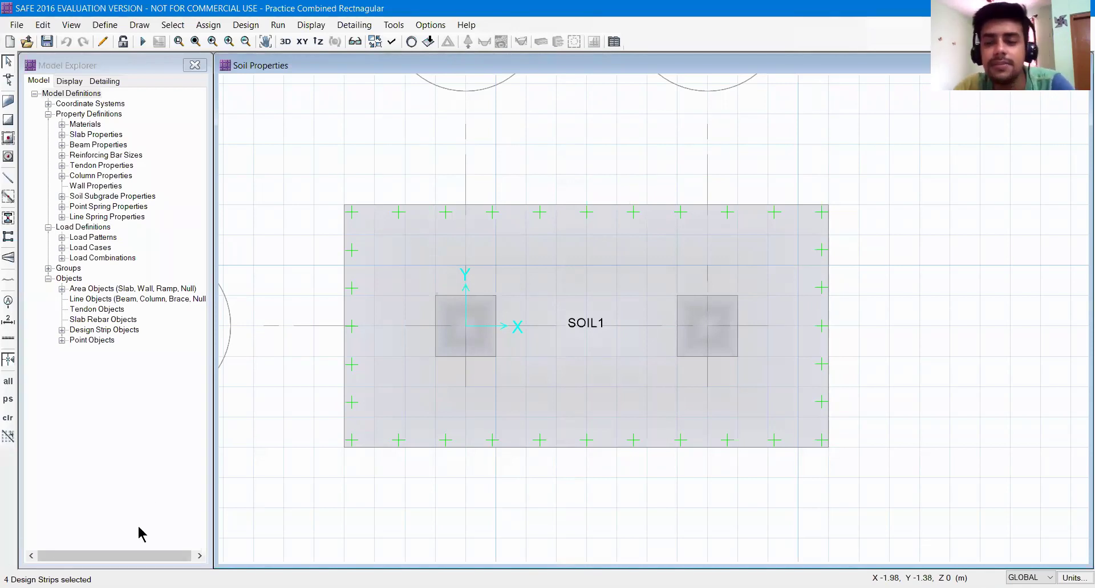
key(Delete)
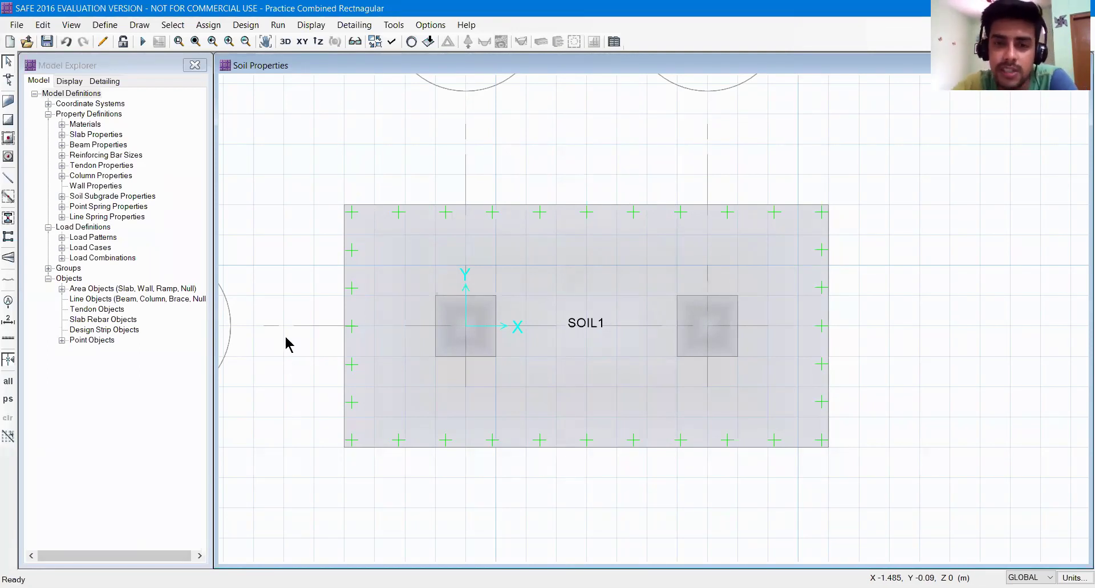
- Start drawing column-type design strips on strip layer A and check the required strip width on the Design Strip slide in PowerPoint
click(149, 27)
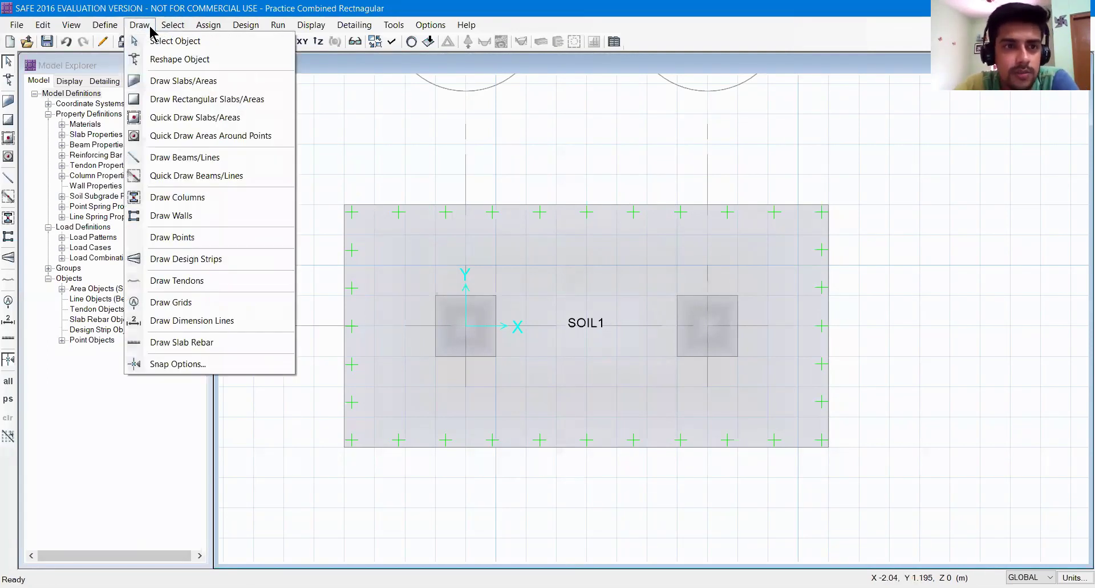
click(177, 260)
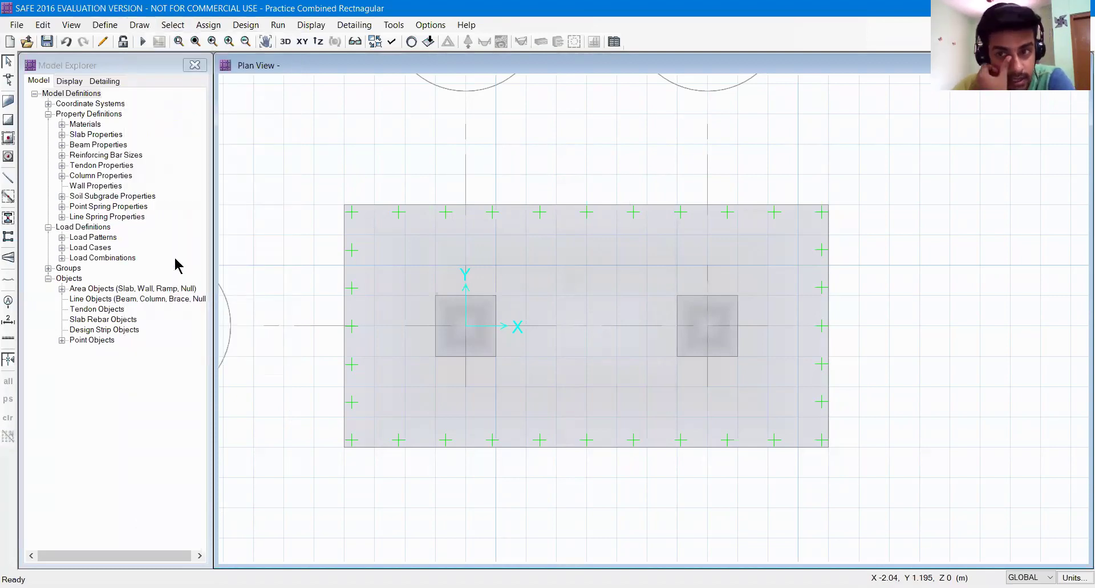
drag(921, 91, 923, 129)
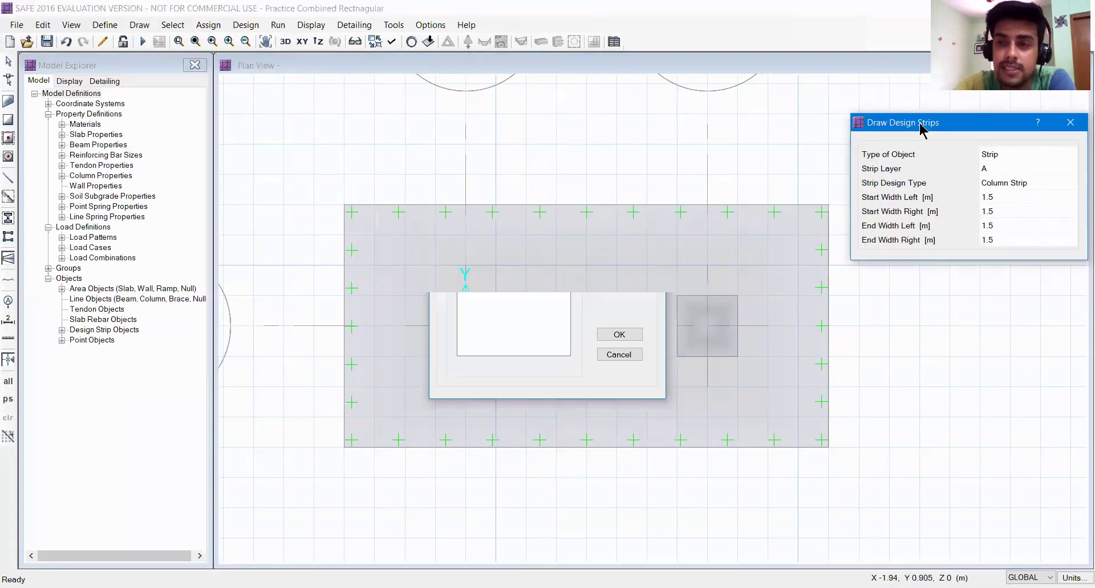
click(995, 169)
click(995, 169)
click(995, 170)
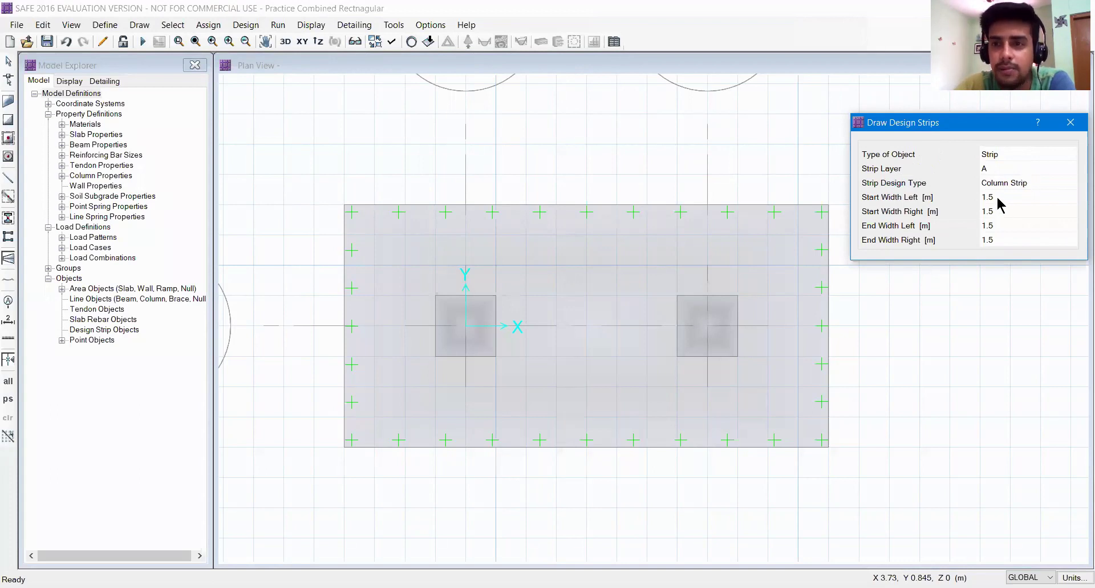
click(1000, 197)
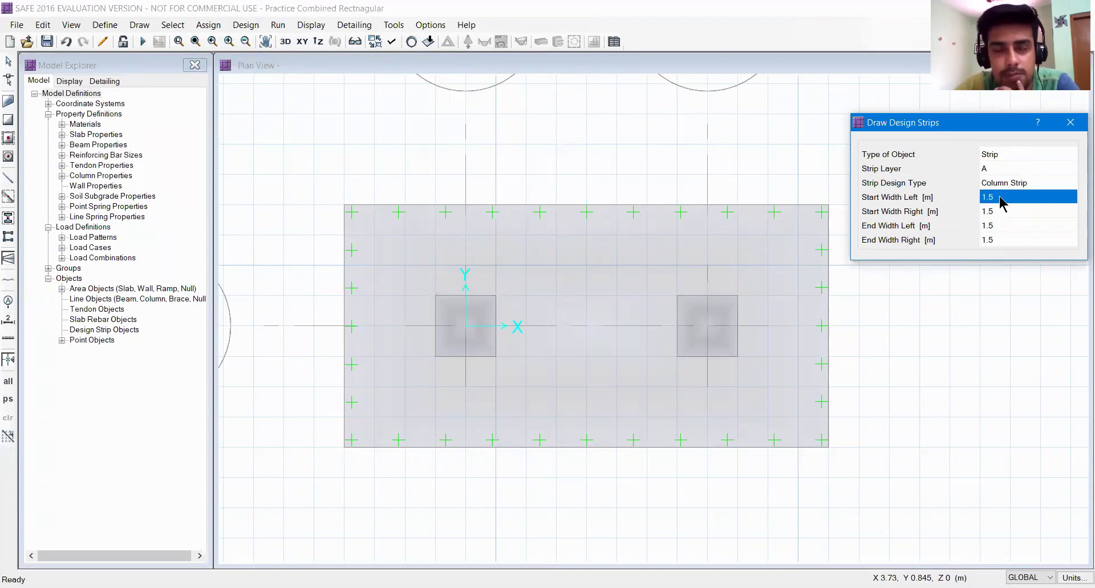
key(alt+Tab)
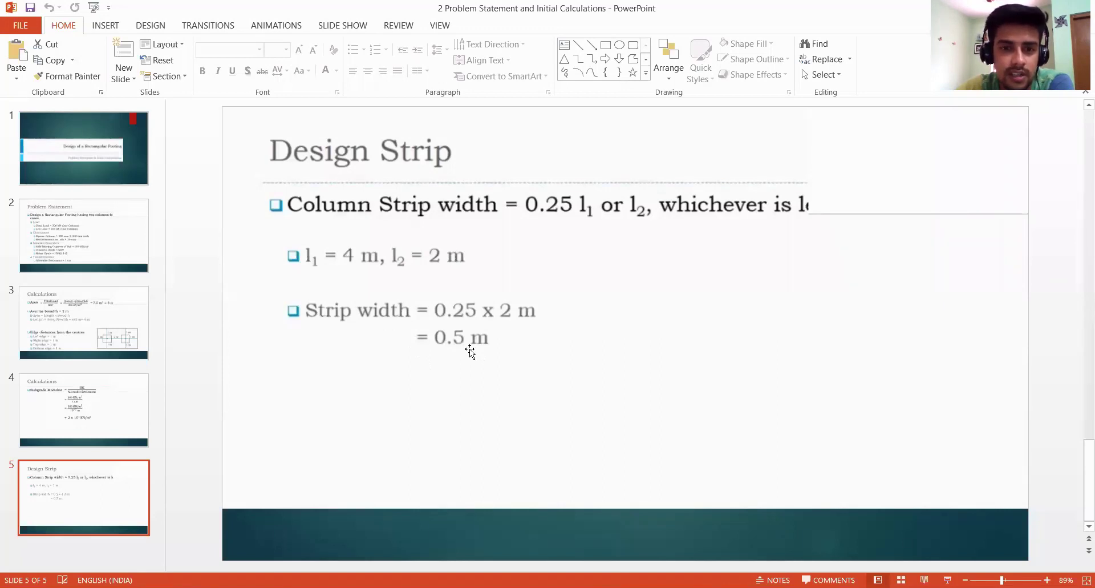
key(alt+Tab)
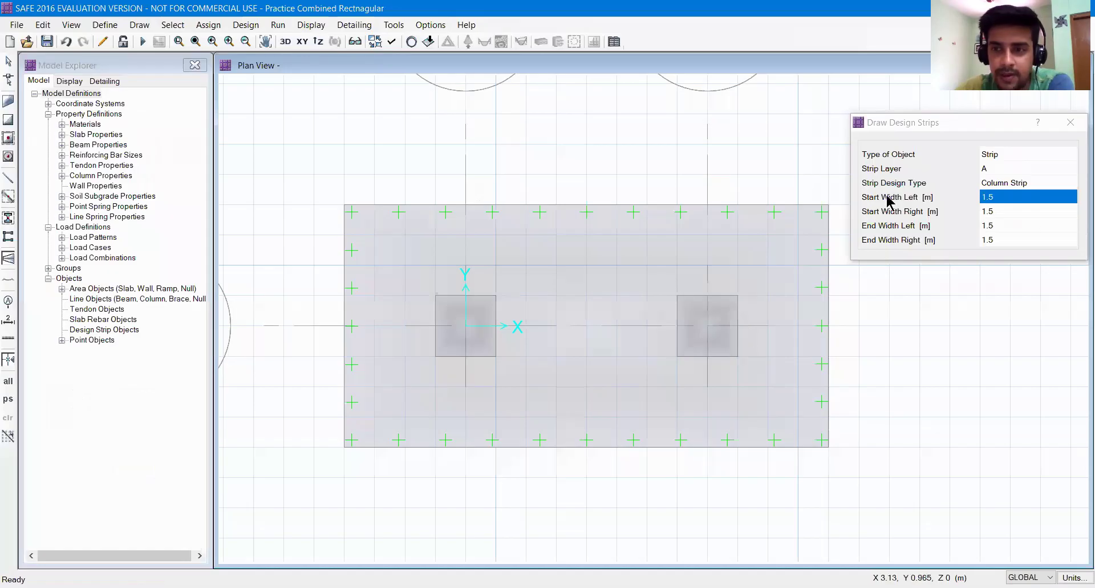
- Set the design strip's start and end widths, both left and right, to 0.5 m
text(0.5)
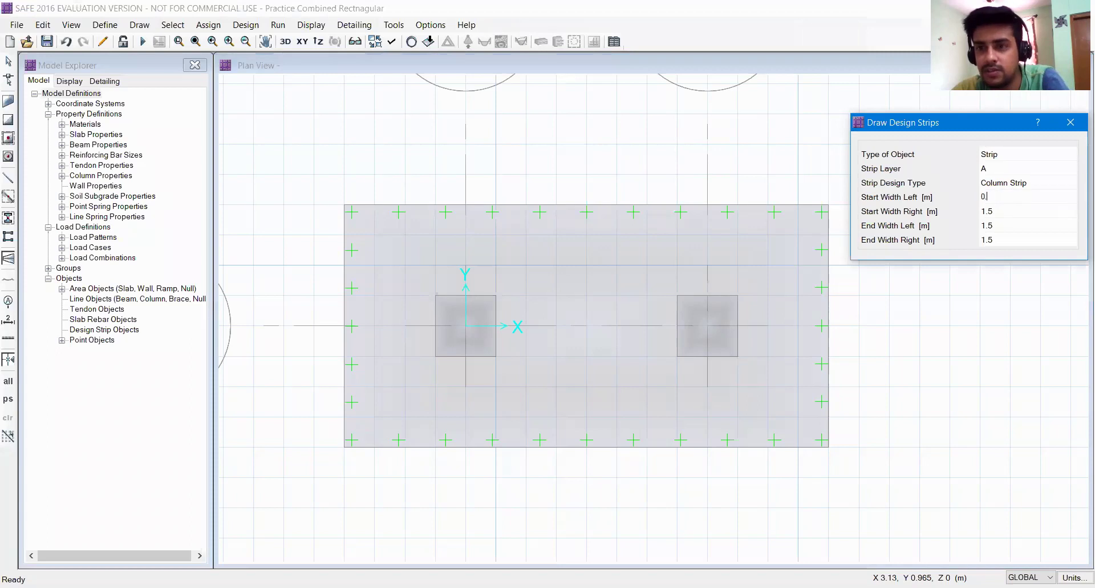
key(Tab)
text(0.5)
key(Tab)
text(0.5)
key(Tab)
text(0)
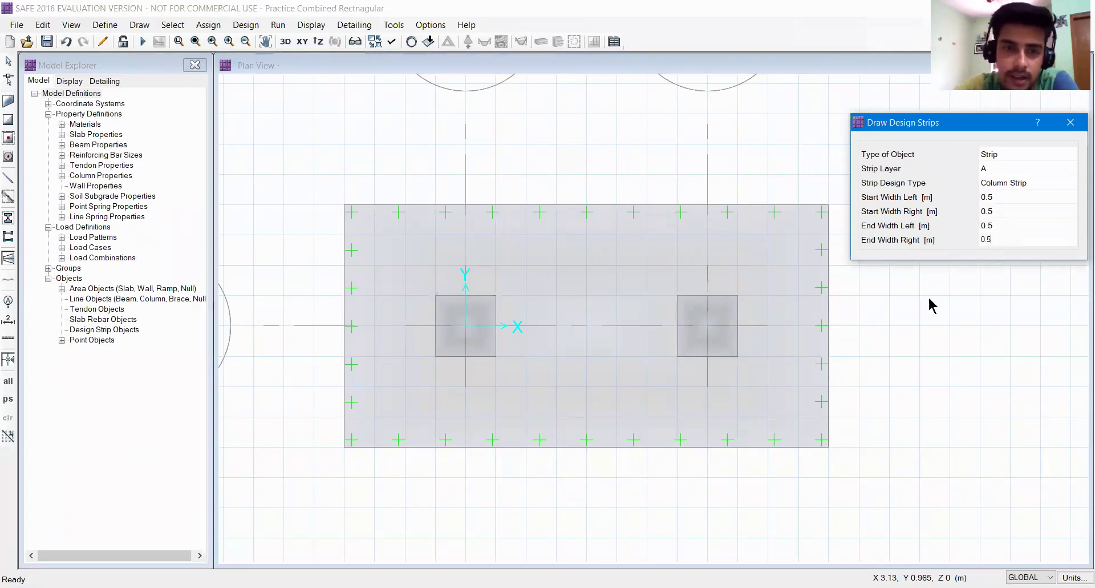
text(.5)
key(Return)
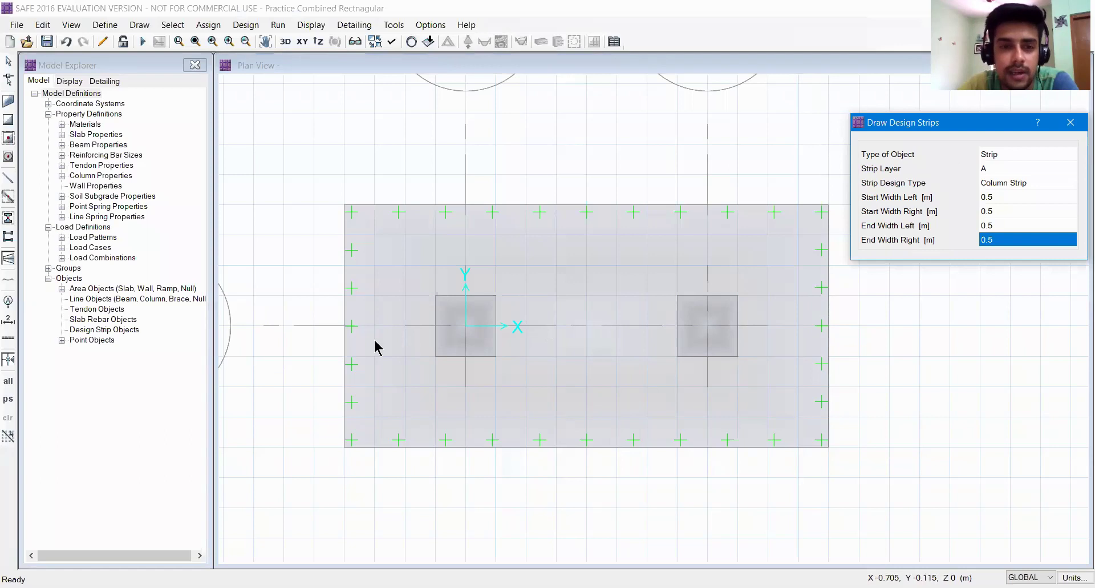
- Draw the layer A column strip along grid line 1 across the full length of the footing, through both columns
click(345, 326)
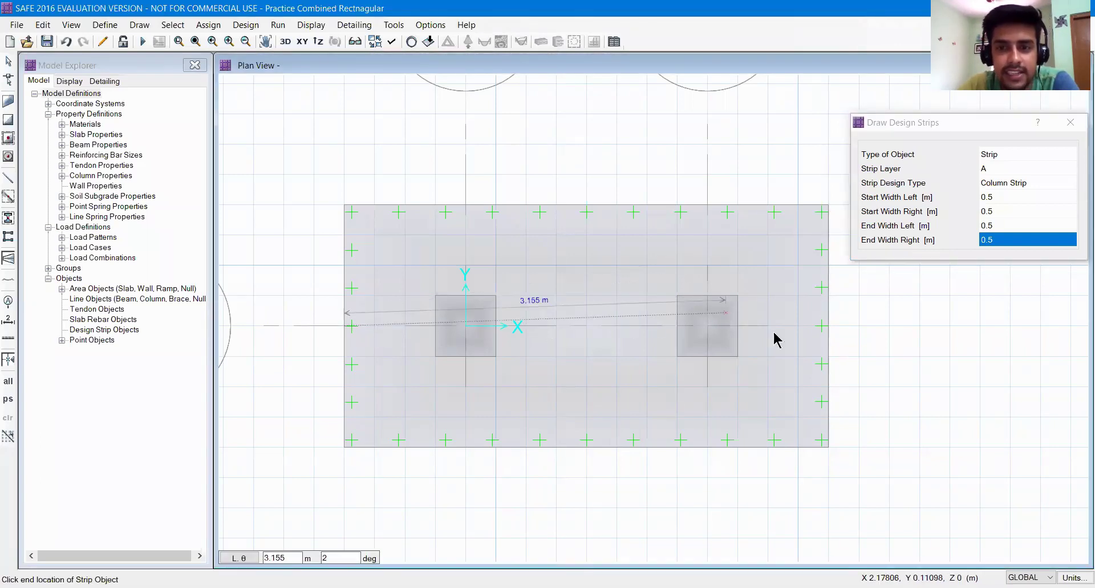
click(828, 326)
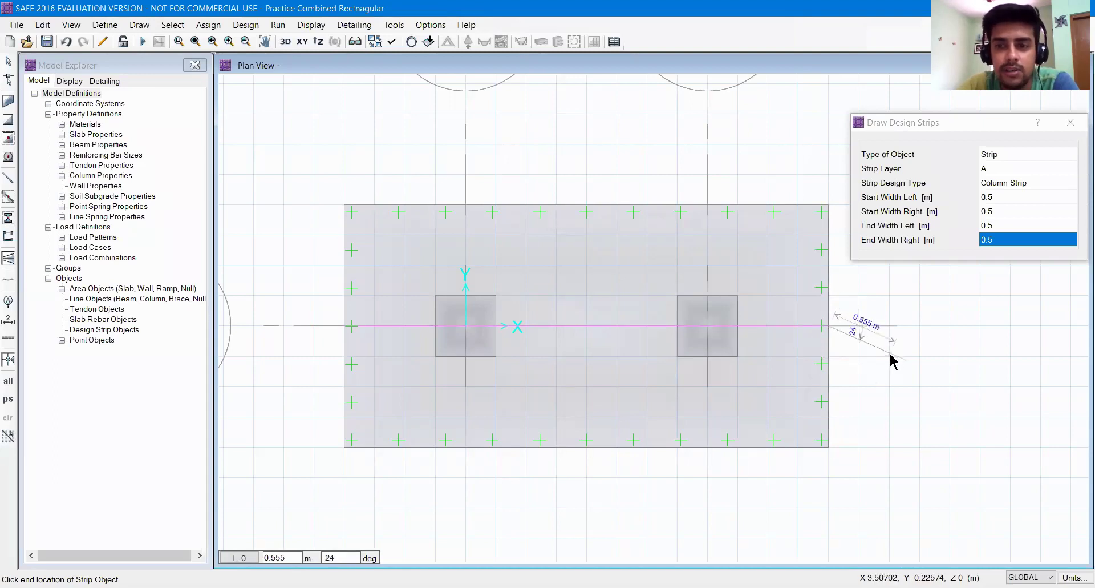
key(Return)
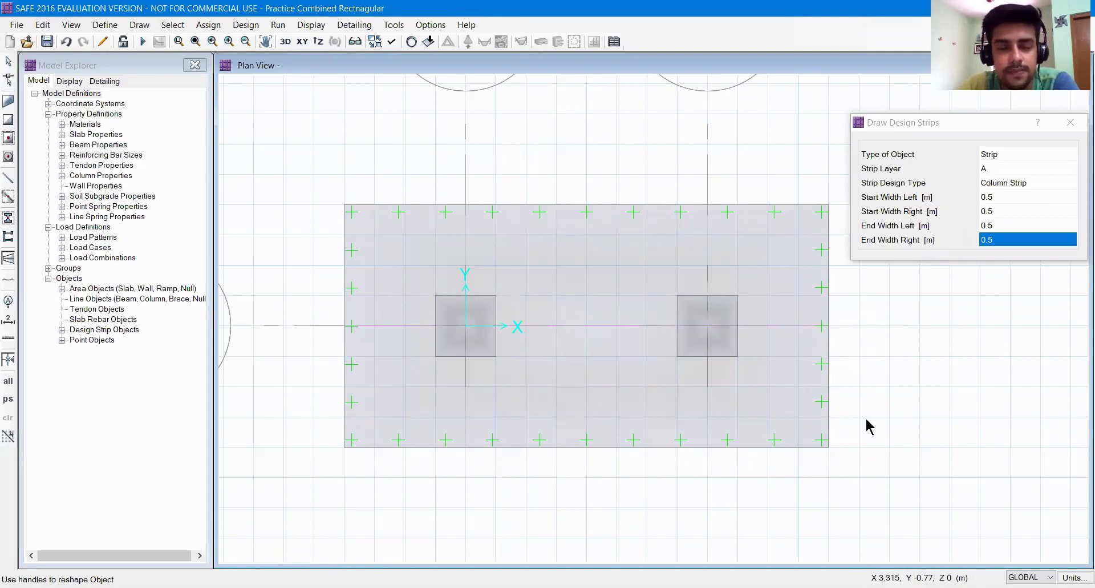
- Switch the strip layer to B and draw a 2 m column strip along grid line A across the footing's full width
click(1057, 170)
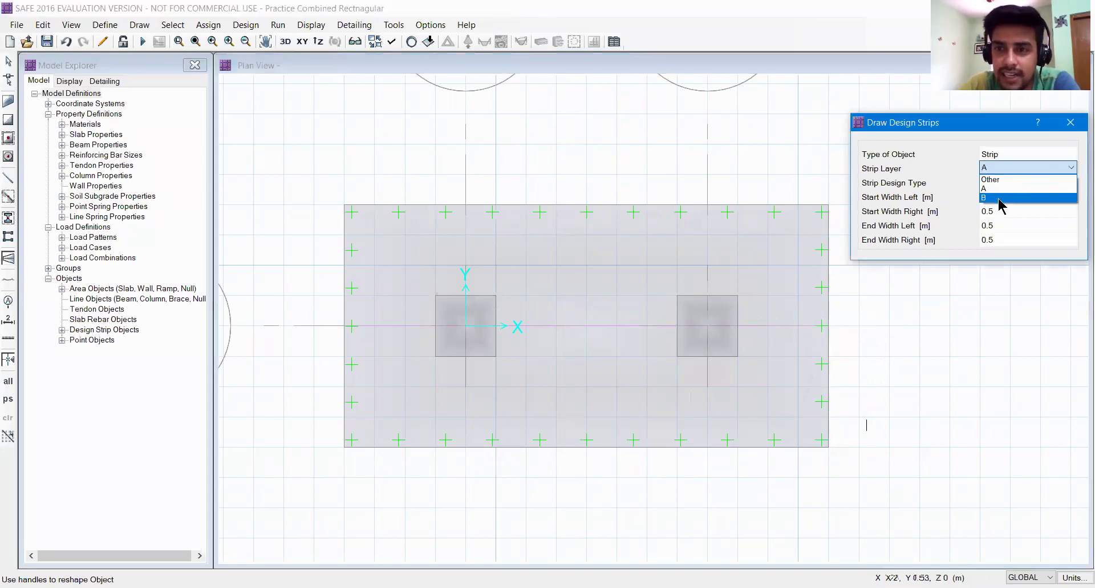
click(1001, 198)
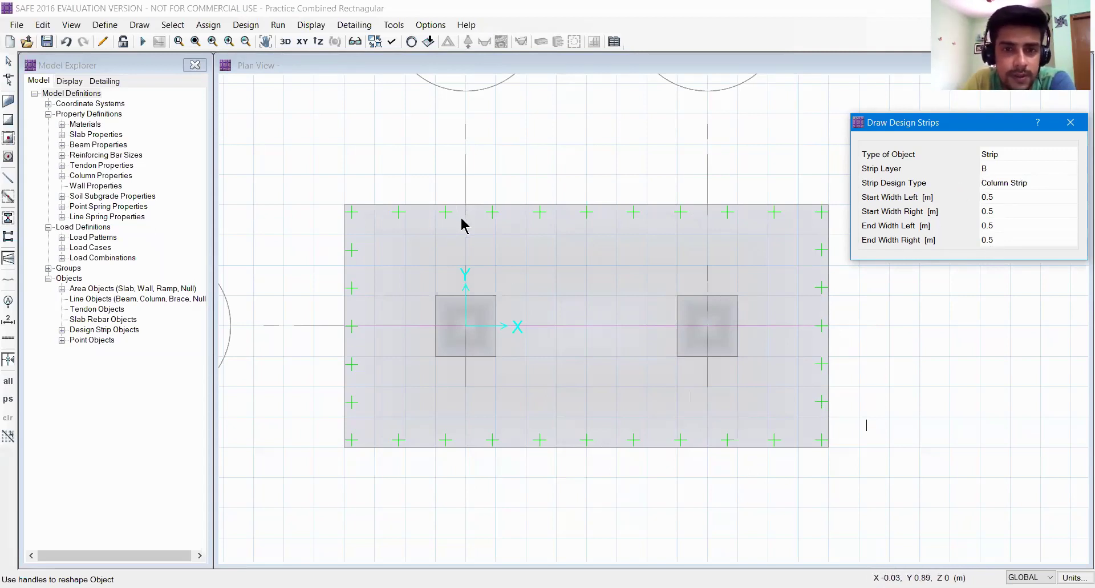
scroll(462, 224, up, 2)
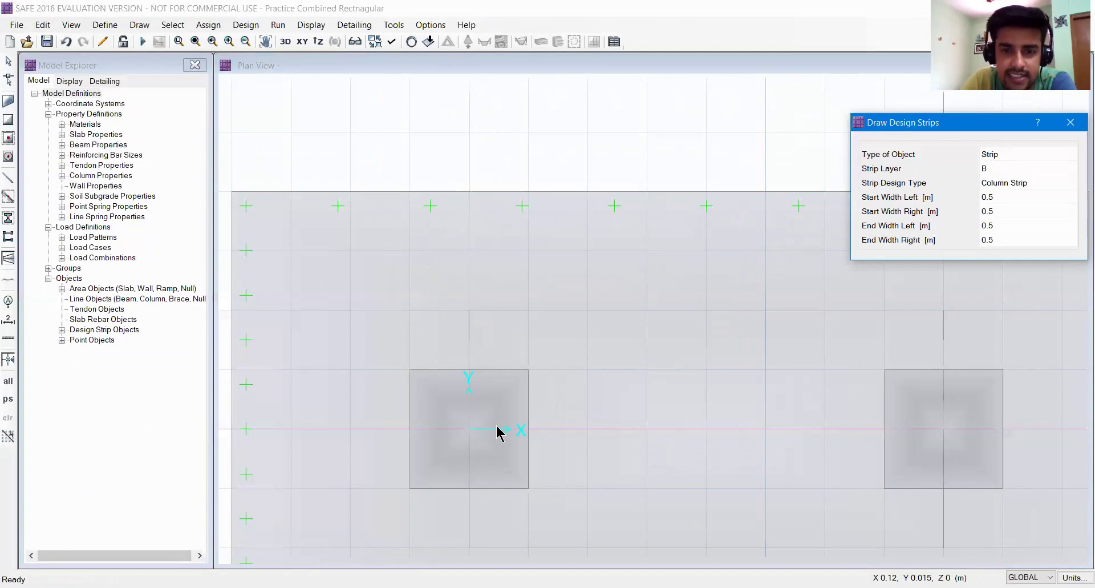
scroll(513, 359, down, 1)
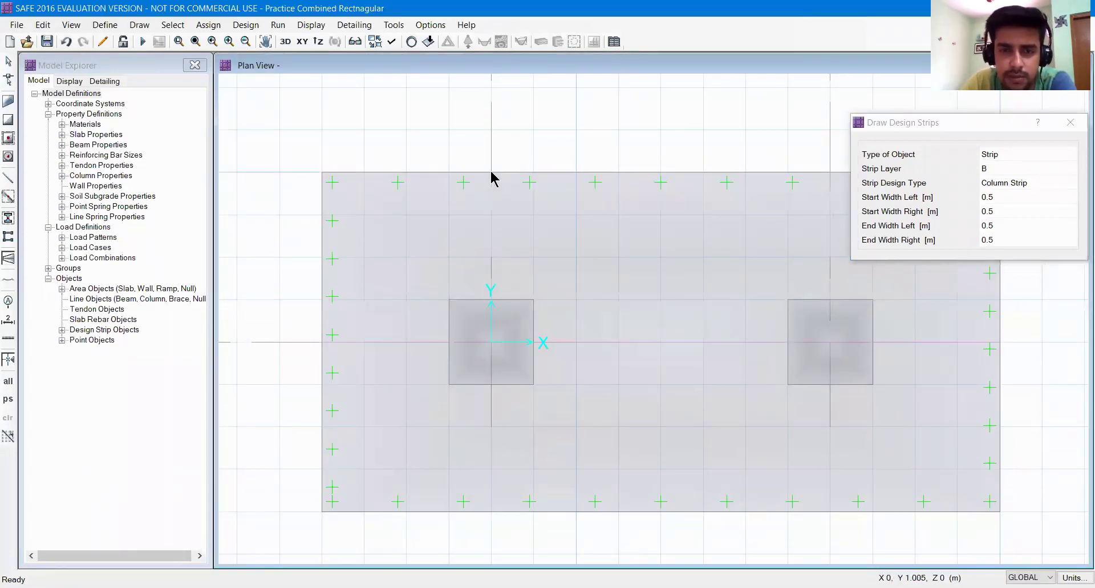
scroll(491, 172, up, 1)
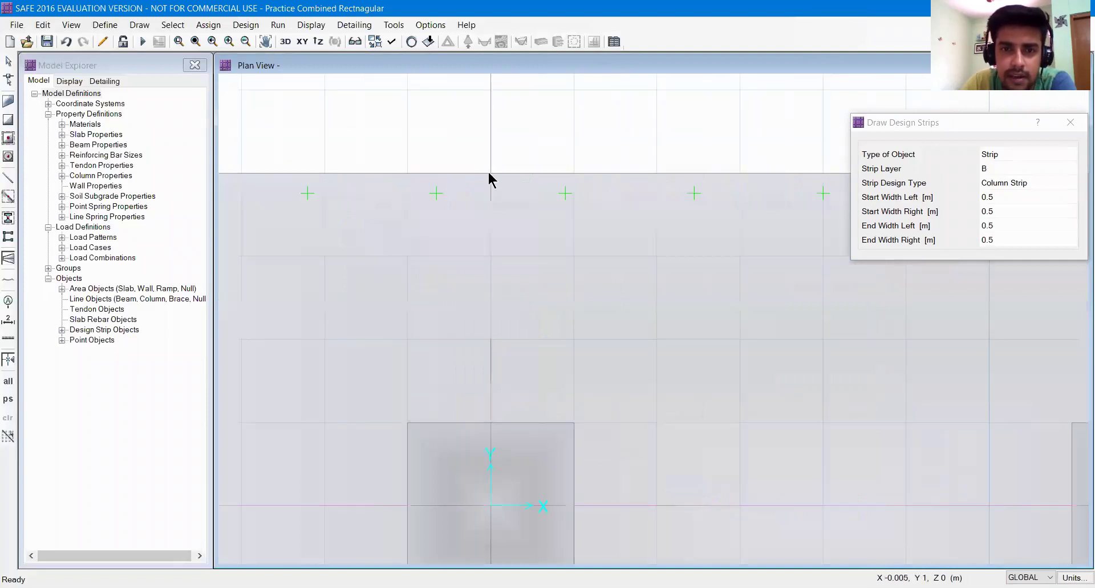
click(491, 181)
scroll(478, 336, down, 1)
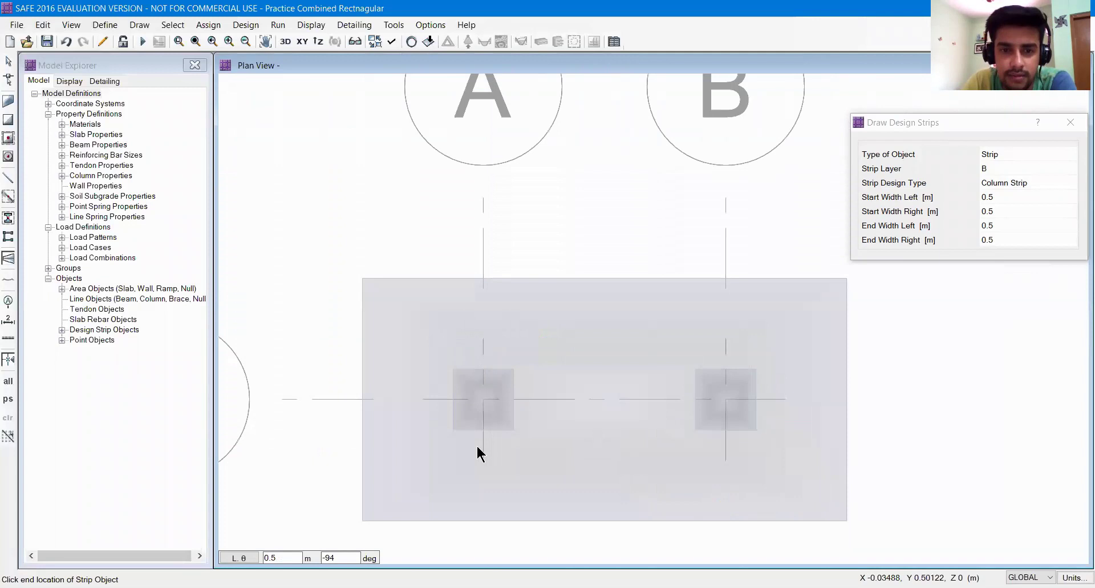
scroll(483, 520, up, 1)
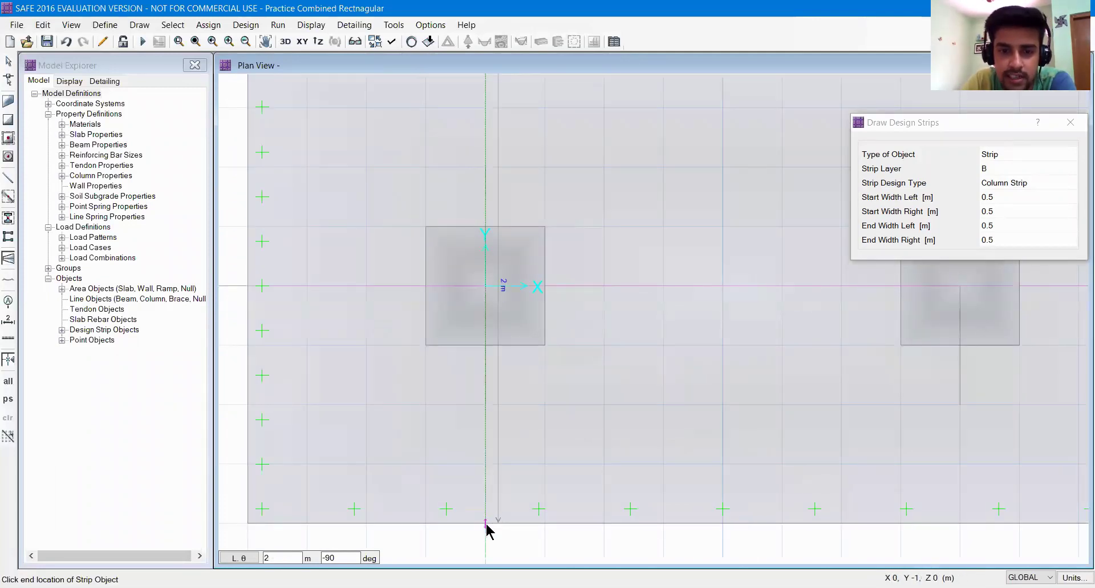
scroll(588, 442, down, 2)
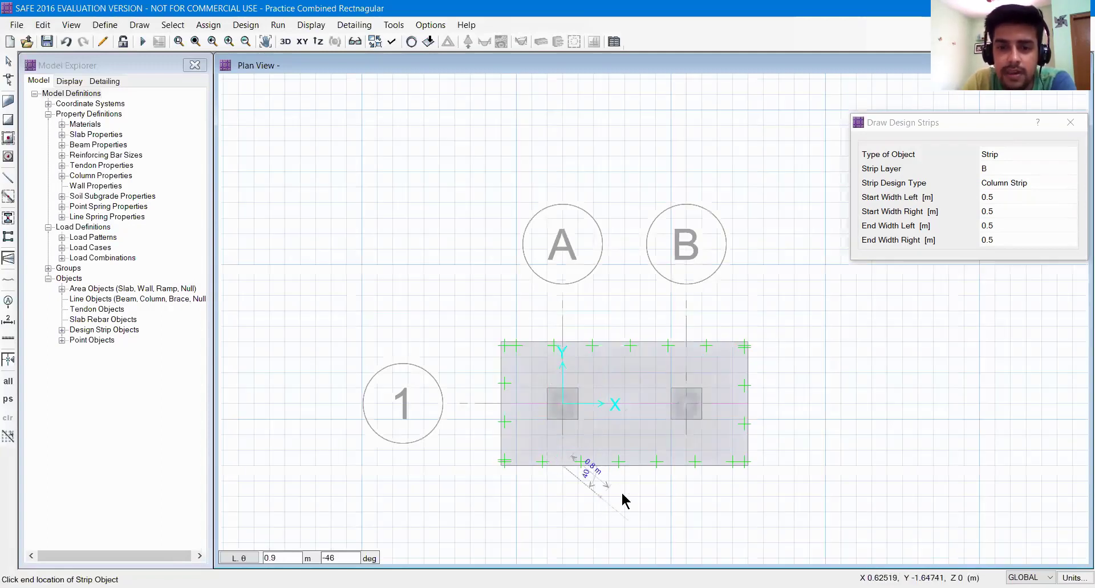
key(Escape)
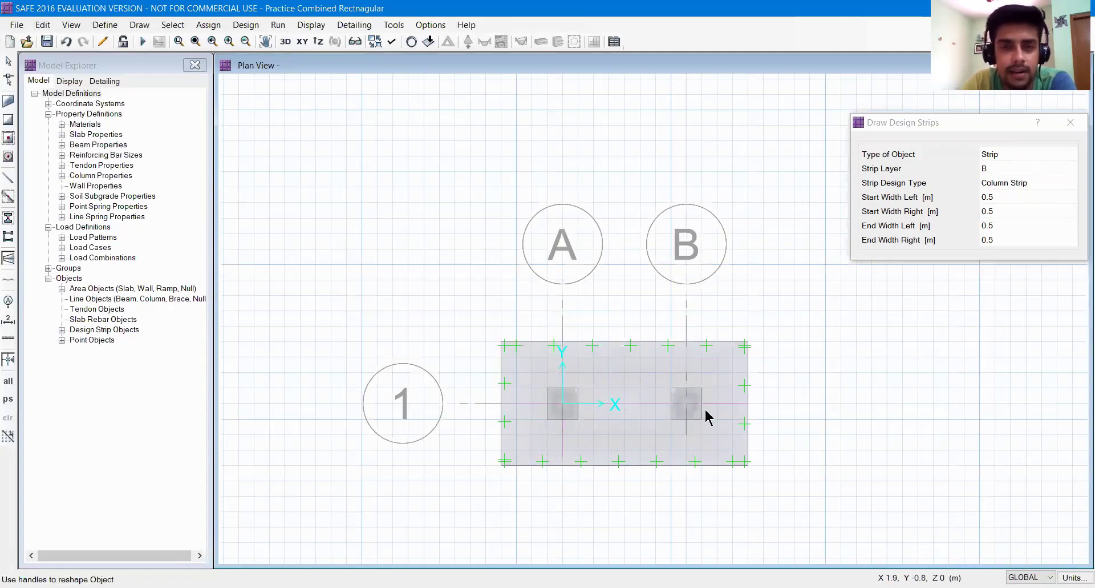
- Draw a second layer B column strip along grid line B from the footing's upper edge to its lower edge
scroll(698, 365, up, 1)
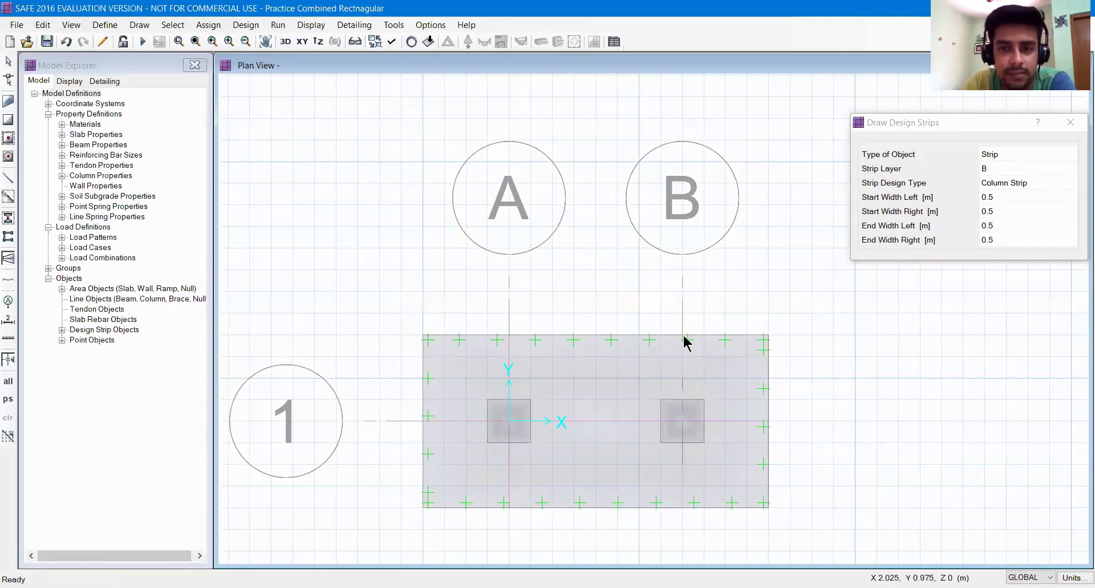
scroll(684, 336, up, 1)
scroll(683, 336, up, 1)
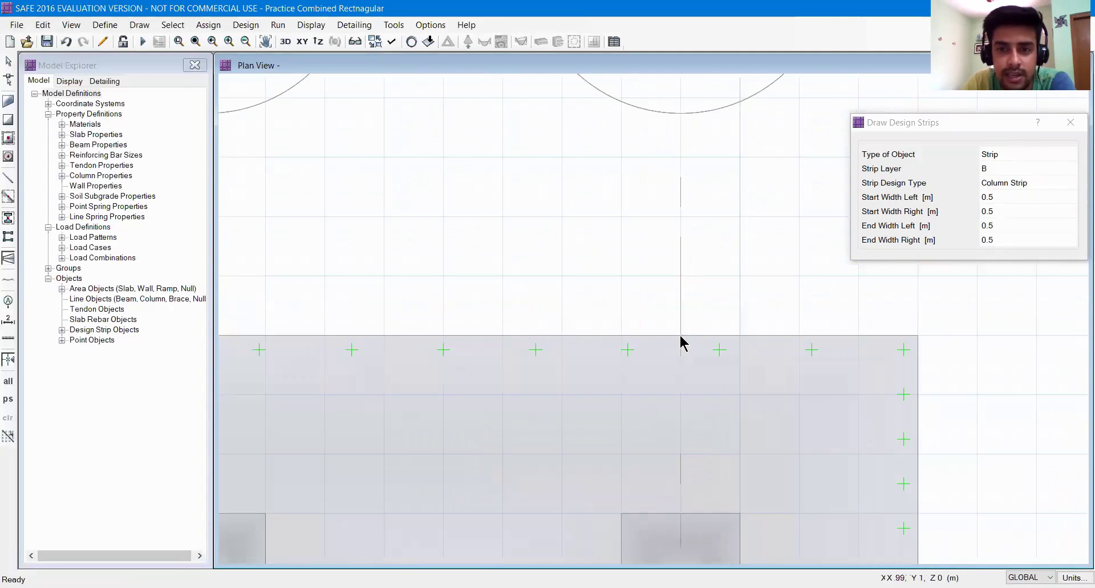
scroll(684, 447, down, 2)
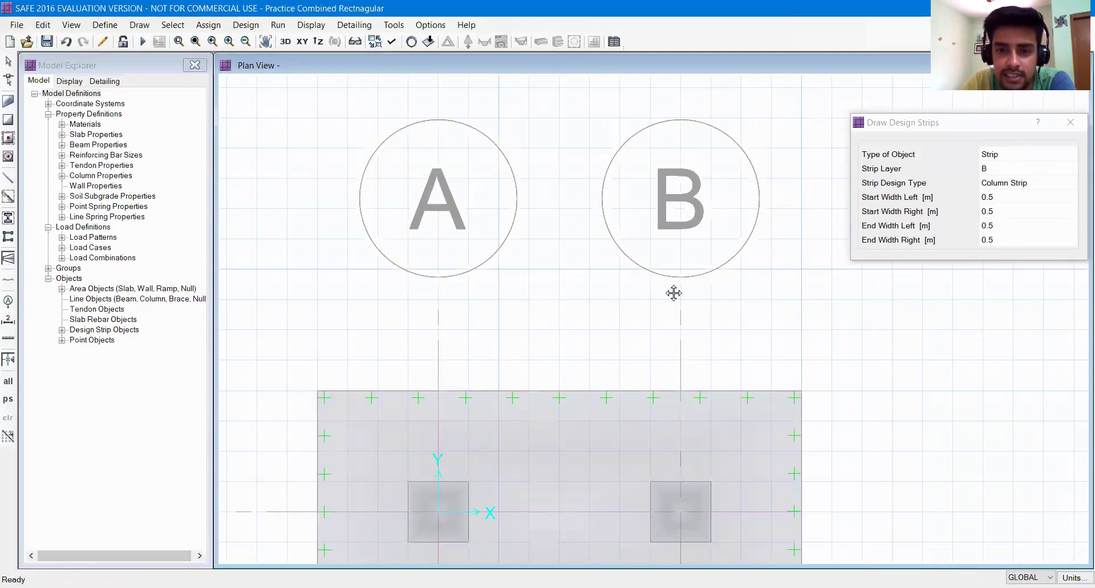
middle_drag(673, 293, 674, 106)
click(680, 203)
scroll(675, 448, up, 1)
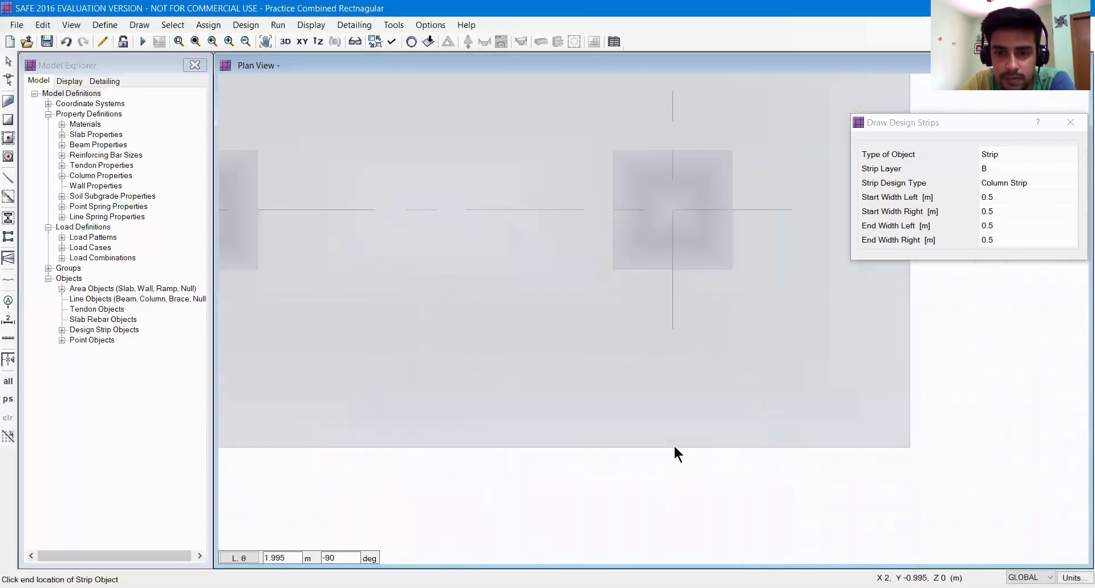
click(674, 447)
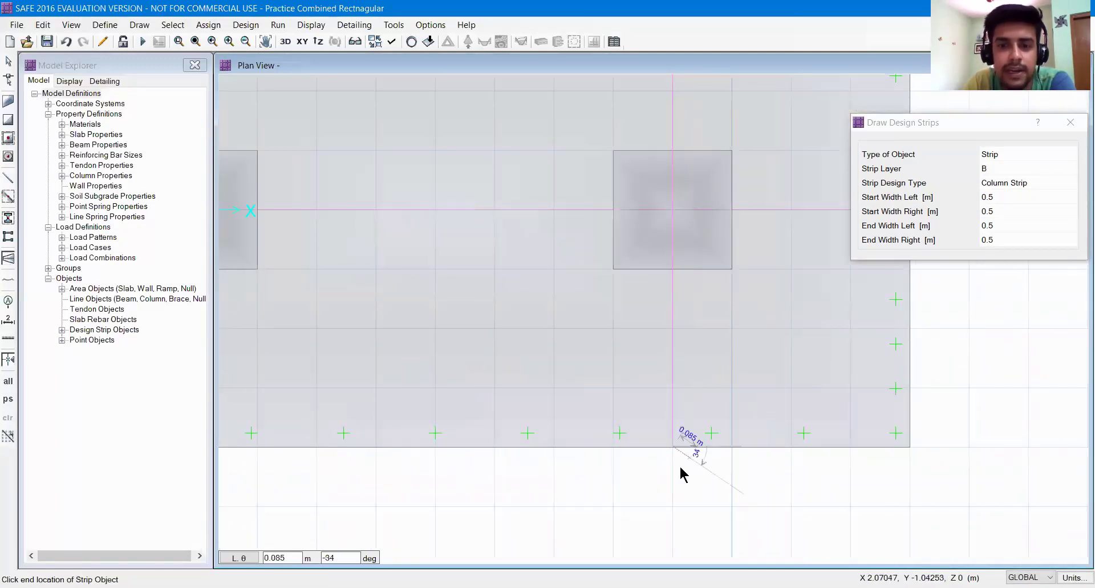
scroll(667, 473, down, 2)
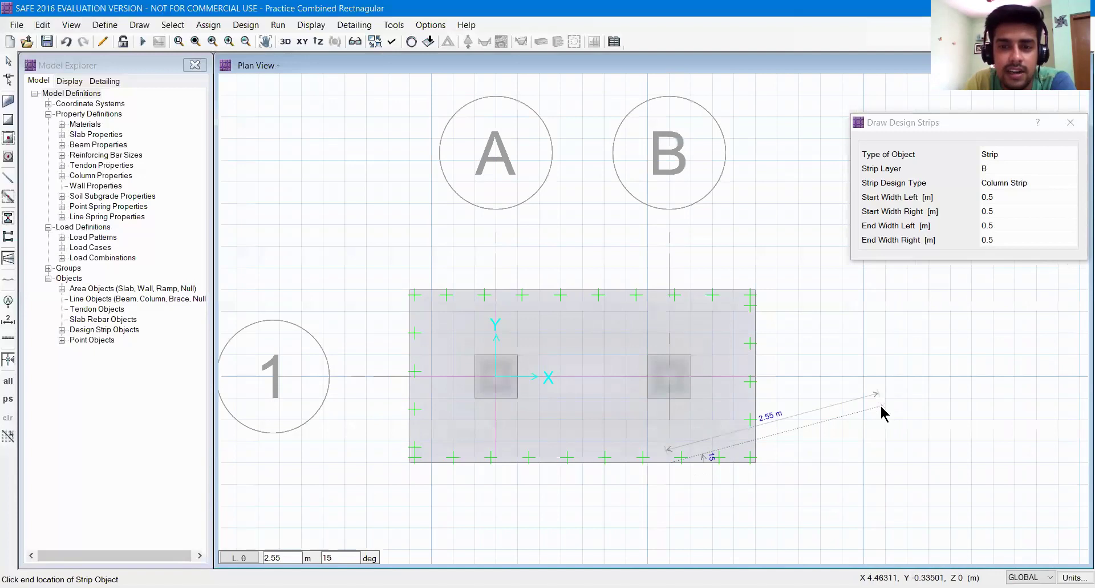
key(Escape)
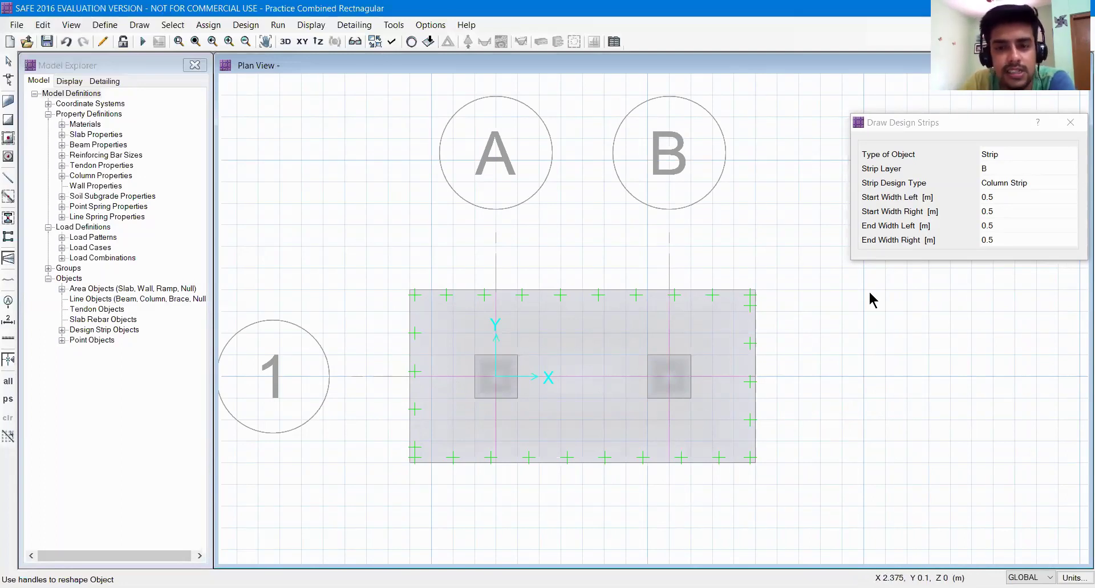
- Close the design strip drawing settings and save the model
click(1070, 123)
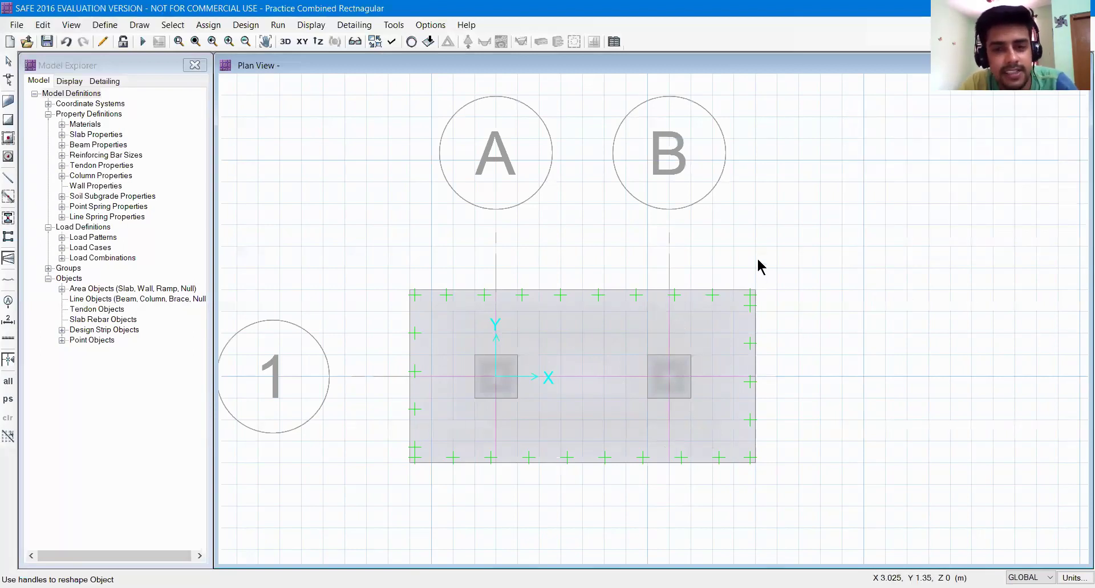
click(47, 42)
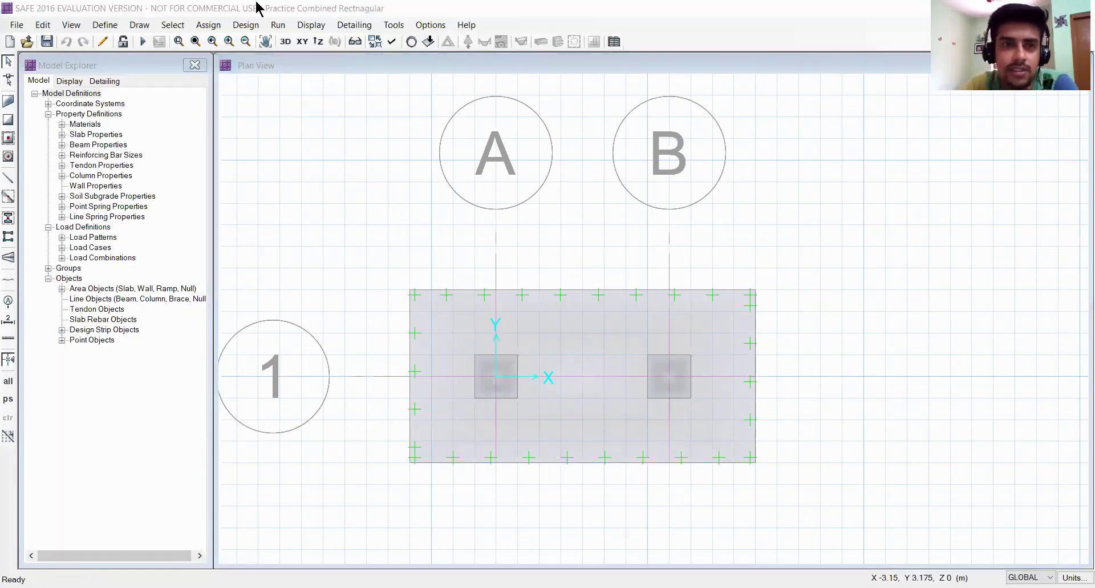
click(375, 231)
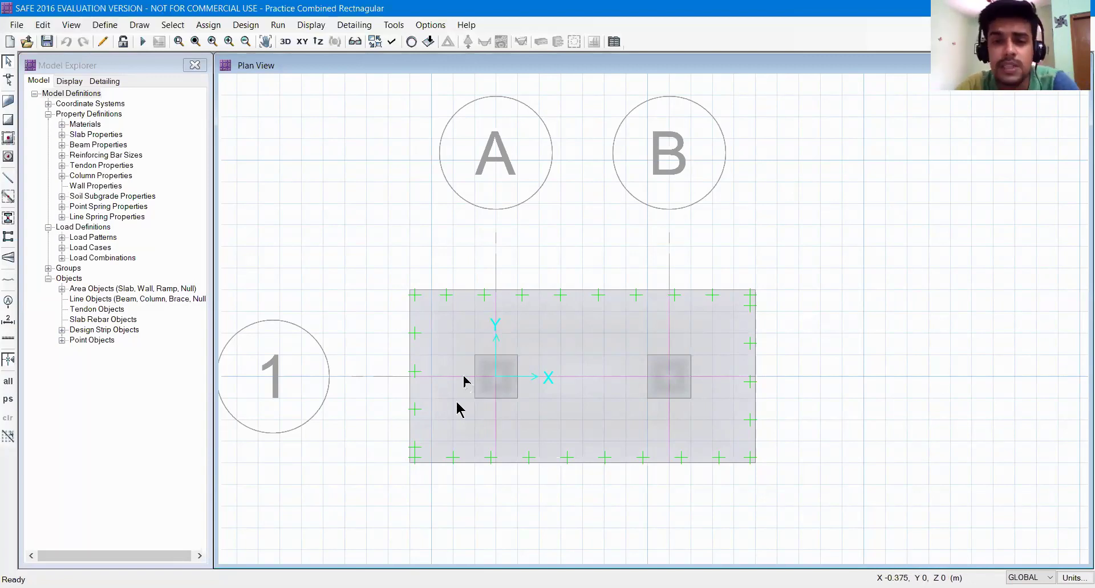
- Review the footing slab's object information and set its design rebar material to HYSD 415
right_click(596, 350)
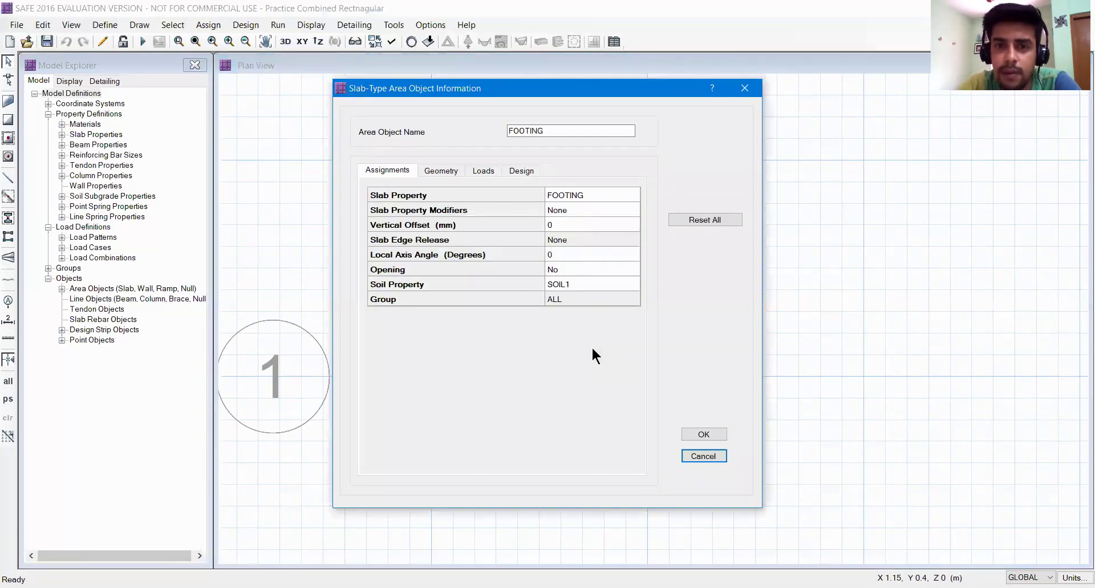
drag(434, 93, 442, 137)
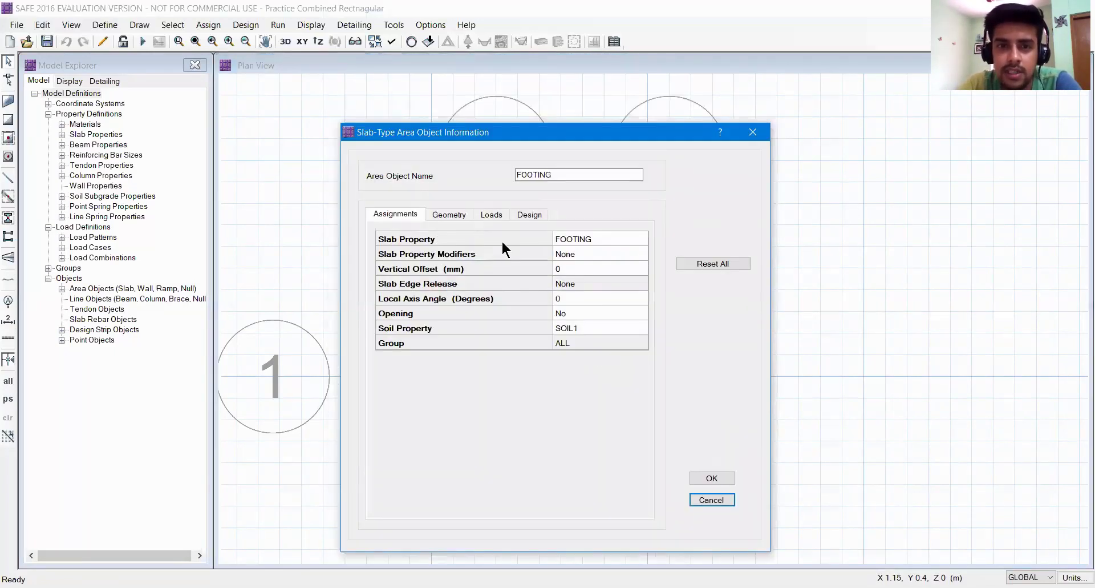
click(529, 214)
click(459, 214)
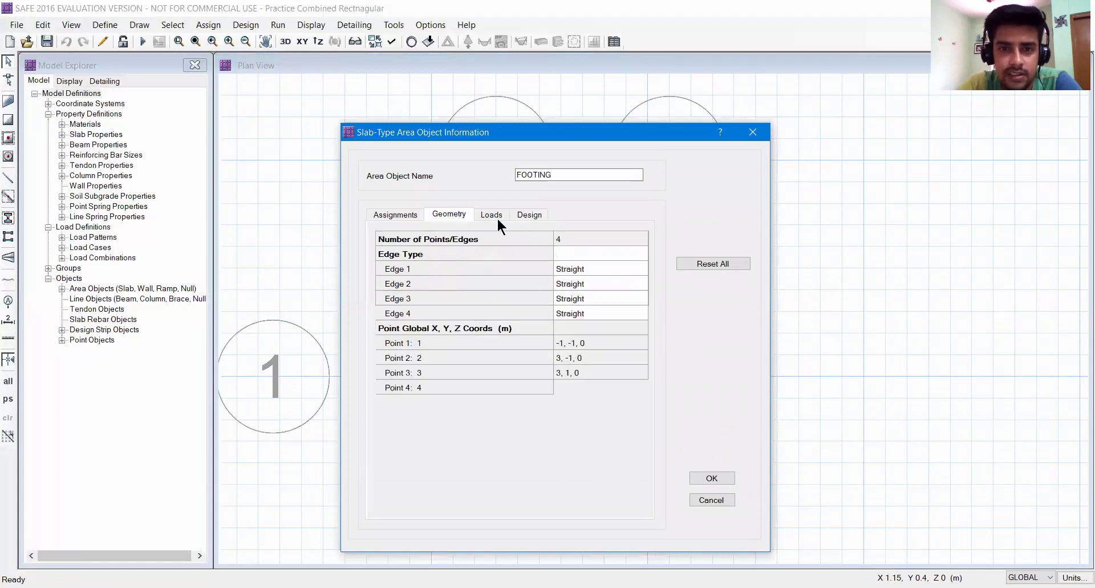
click(498, 215)
click(523, 218)
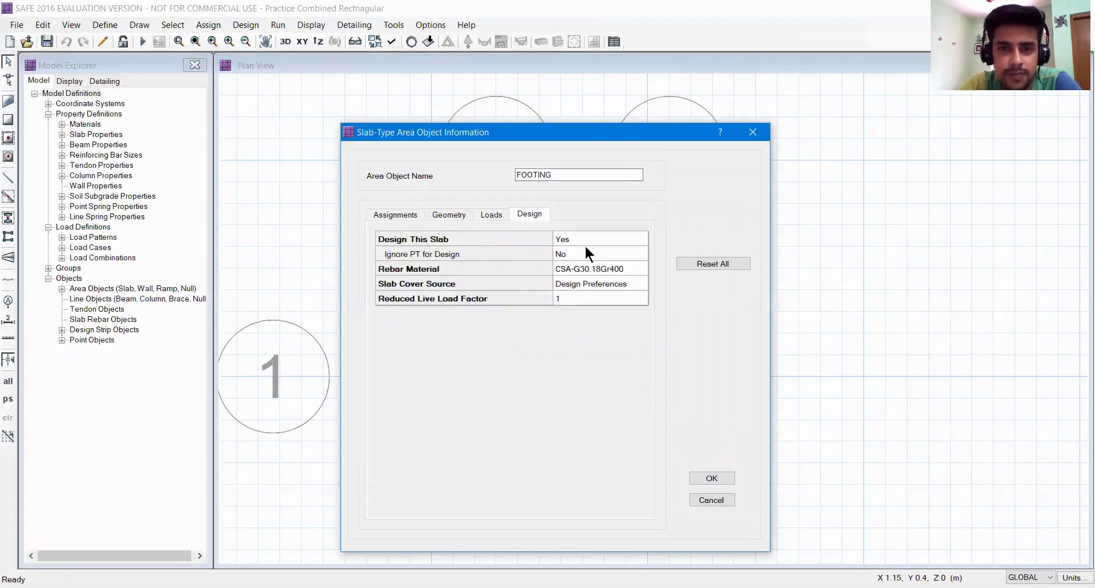
click(585, 269)
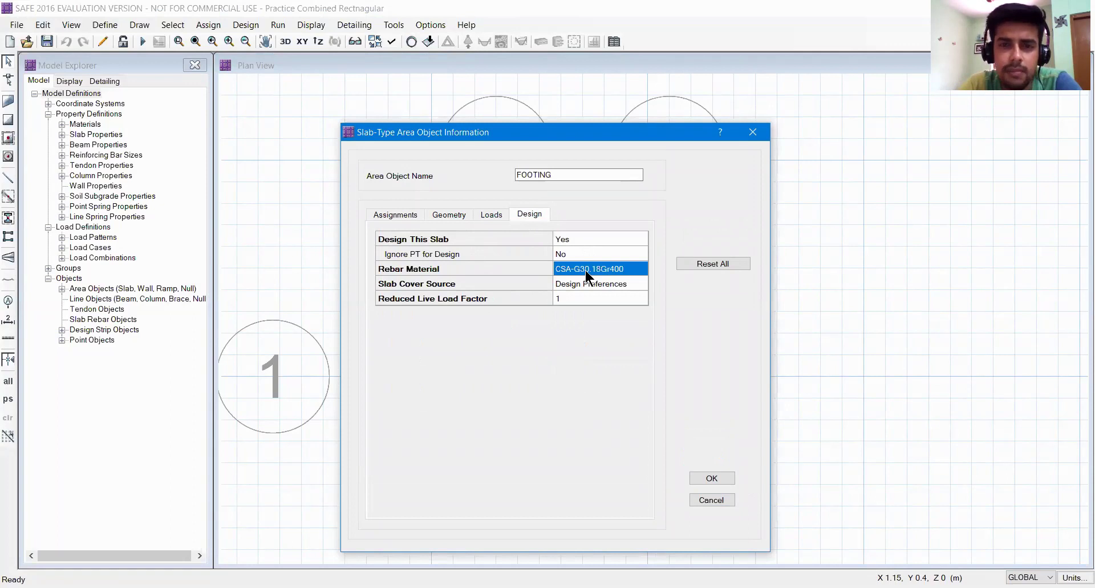
click(585, 269)
click(573, 170)
click(570, 190)
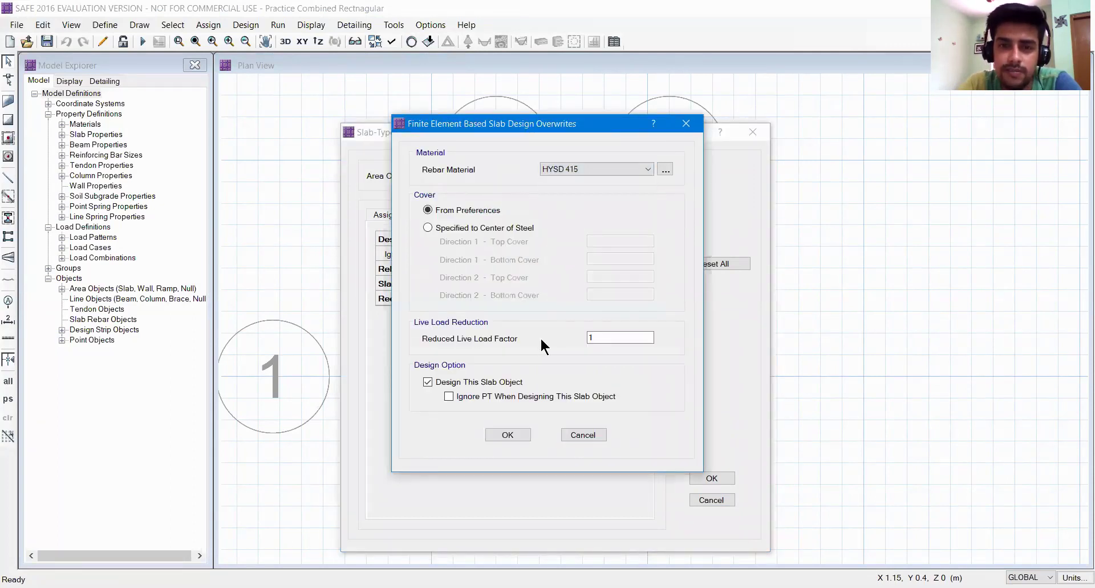
click(510, 434)
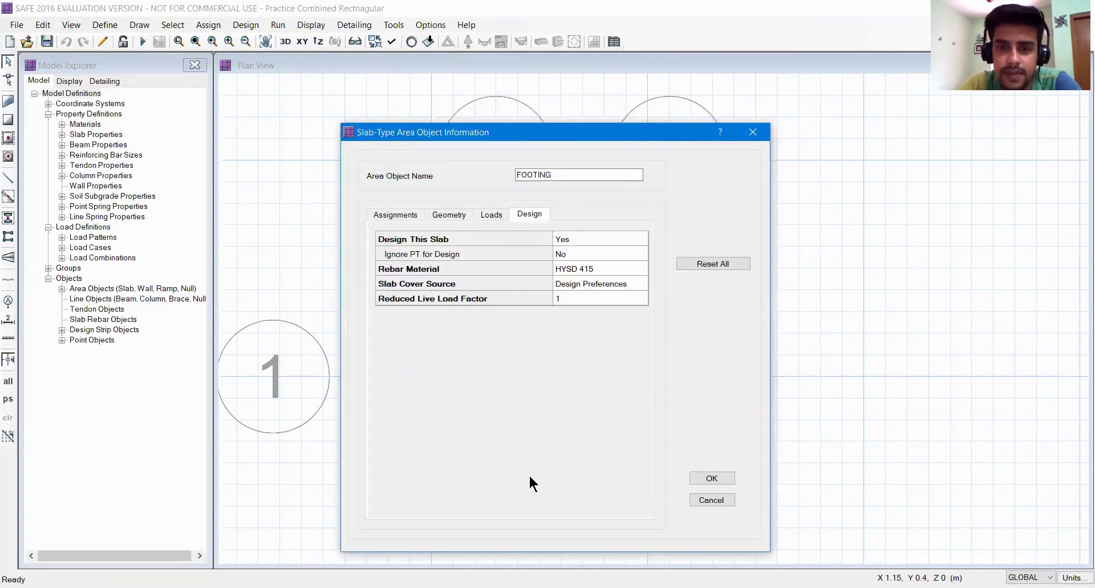
click(711, 479)
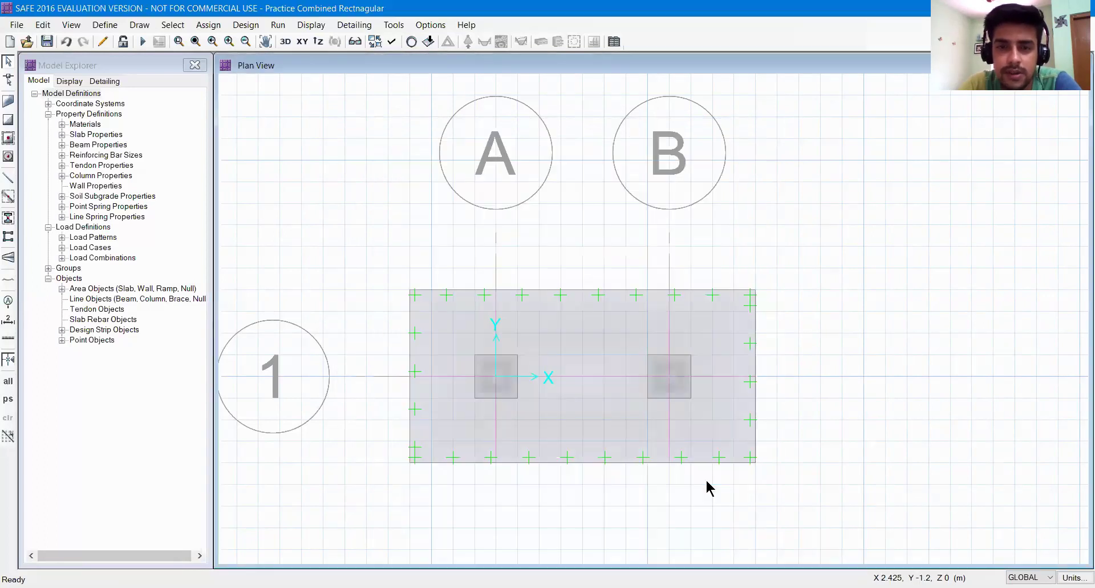
- Set the design rebar material of the column slab area at grid point A-1 to HYSD 415
right_click(505, 363)
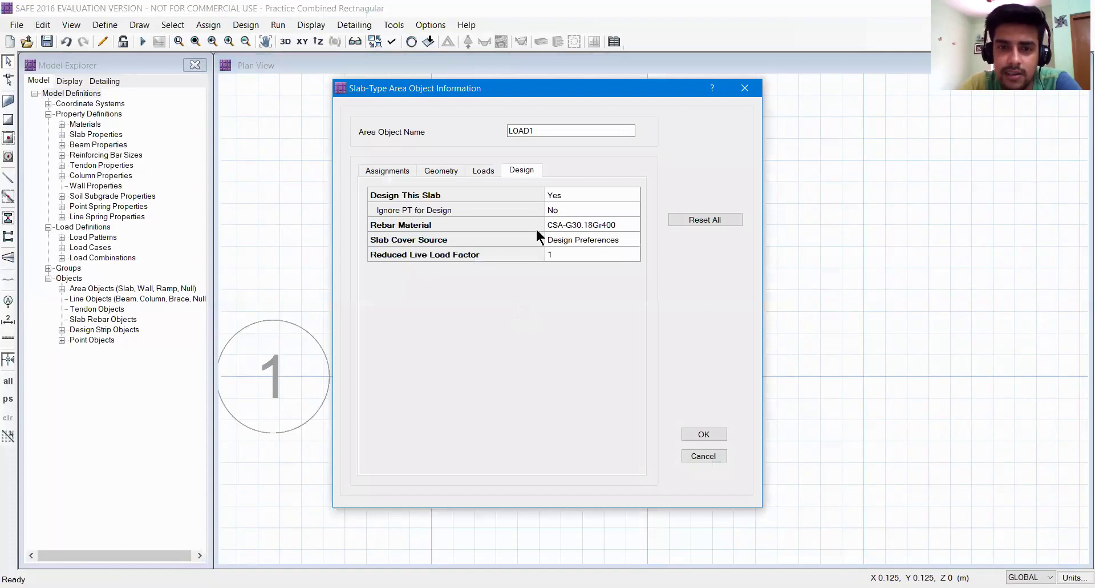
click(588, 224)
click(588, 223)
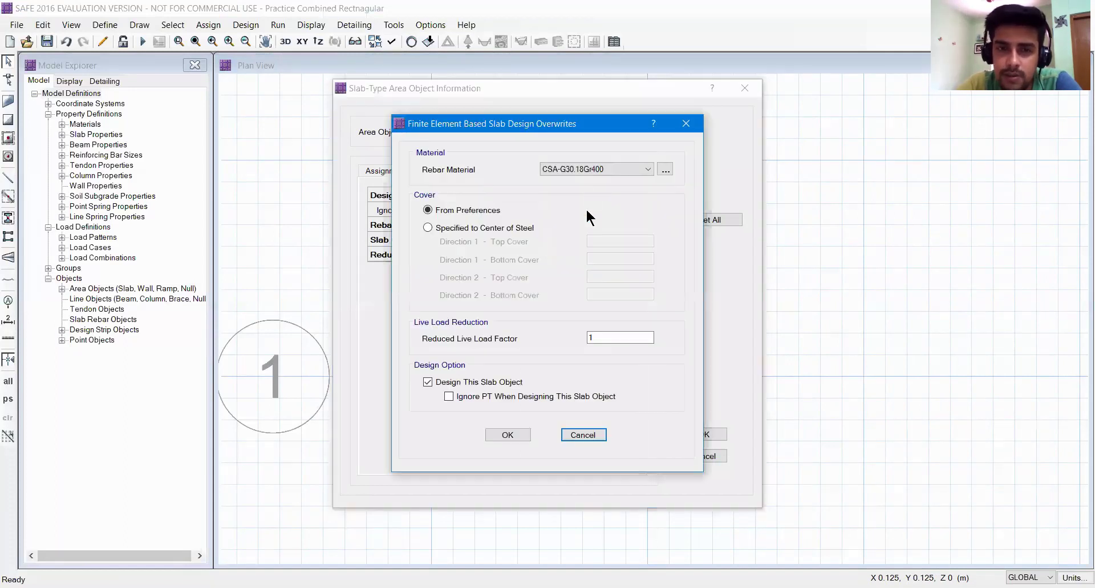
click(587, 168)
click(584, 189)
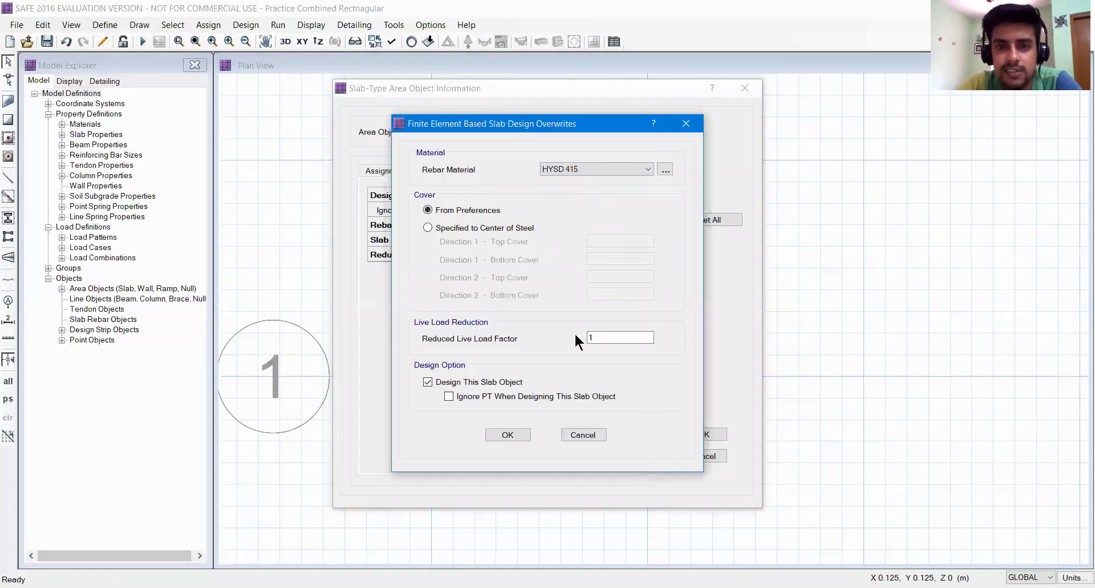
click(507, 435)
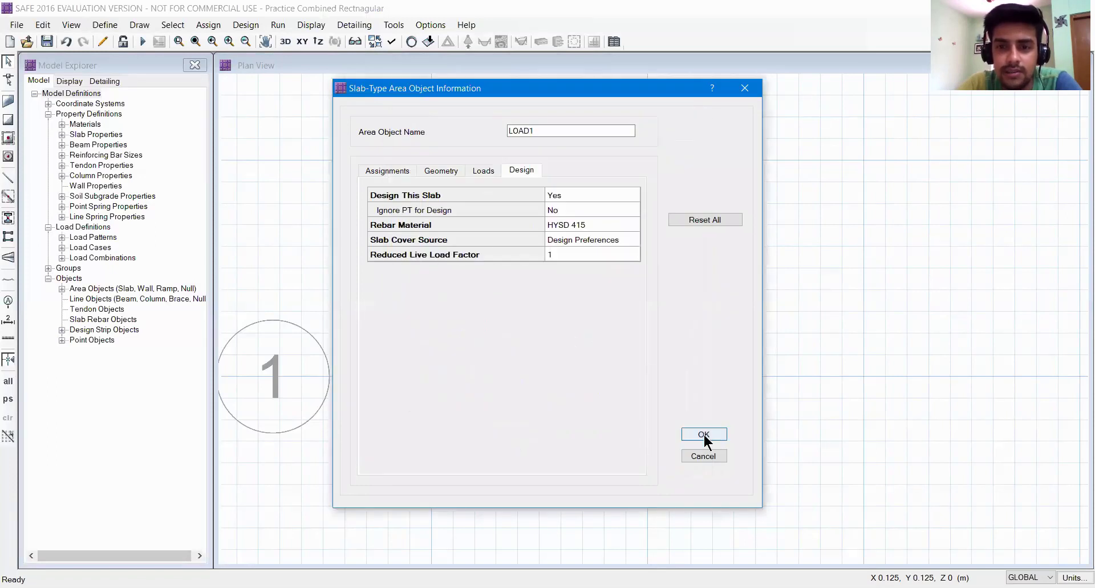
click(704, 433)
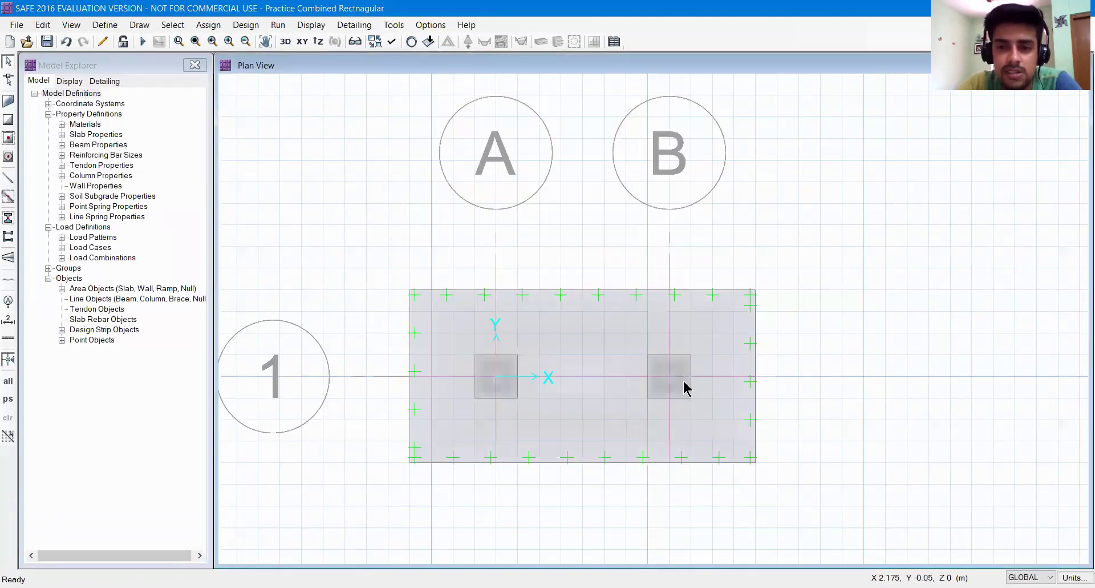
- Change the rebar material of the column slab area at grid point B-1 to HYSD 415
right_click(582, 320)
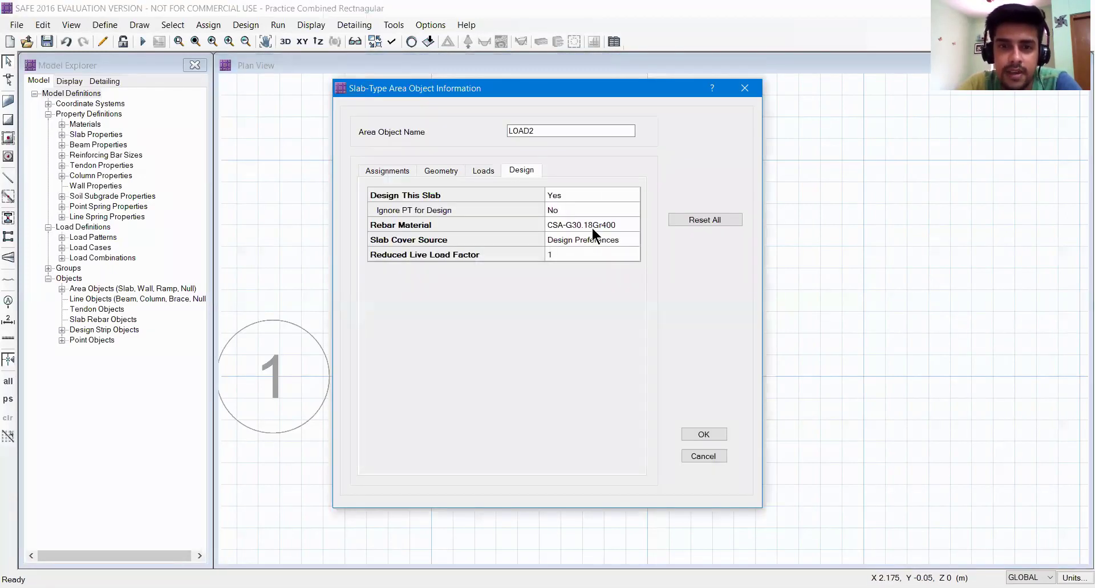
click(591, 226)
click(595, 170)
click(579, 190)
key(Return)
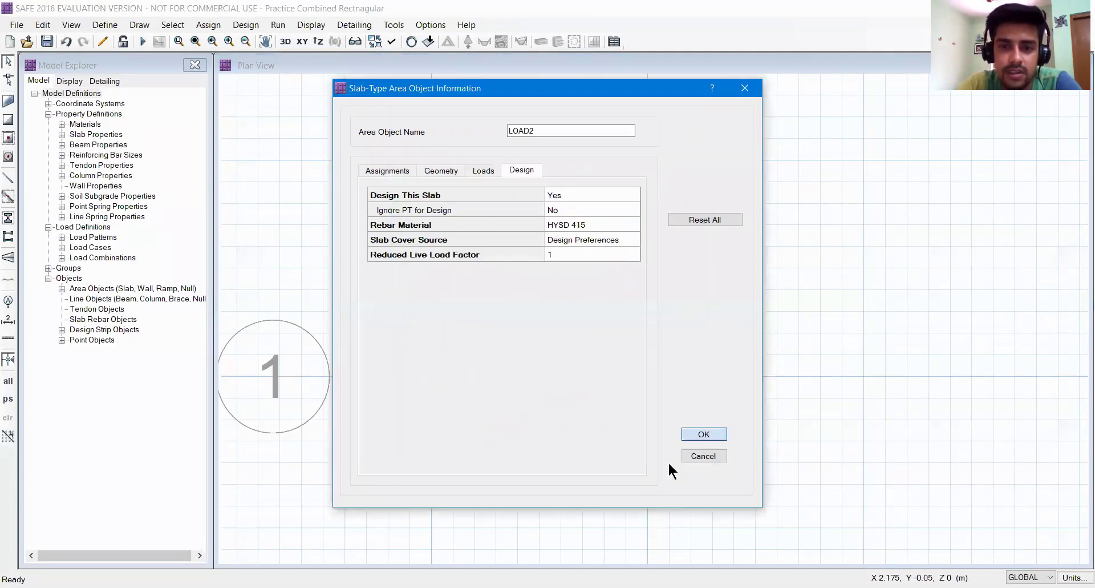
click(685, 434)
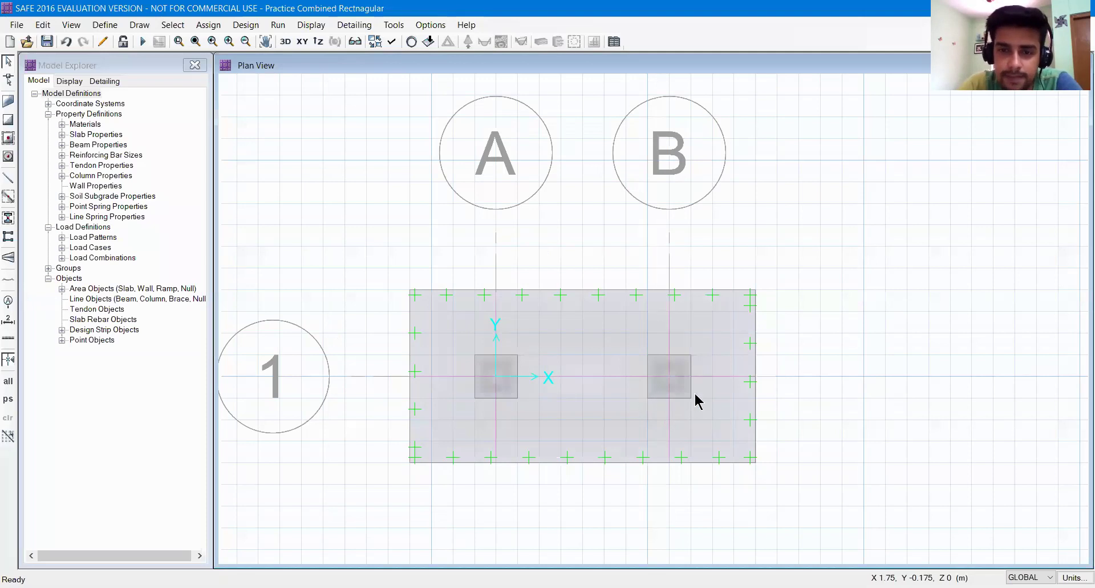
- Override the layer A column strip's rebar material along grid line 1 with HYSD 415
right_click(723, 382)
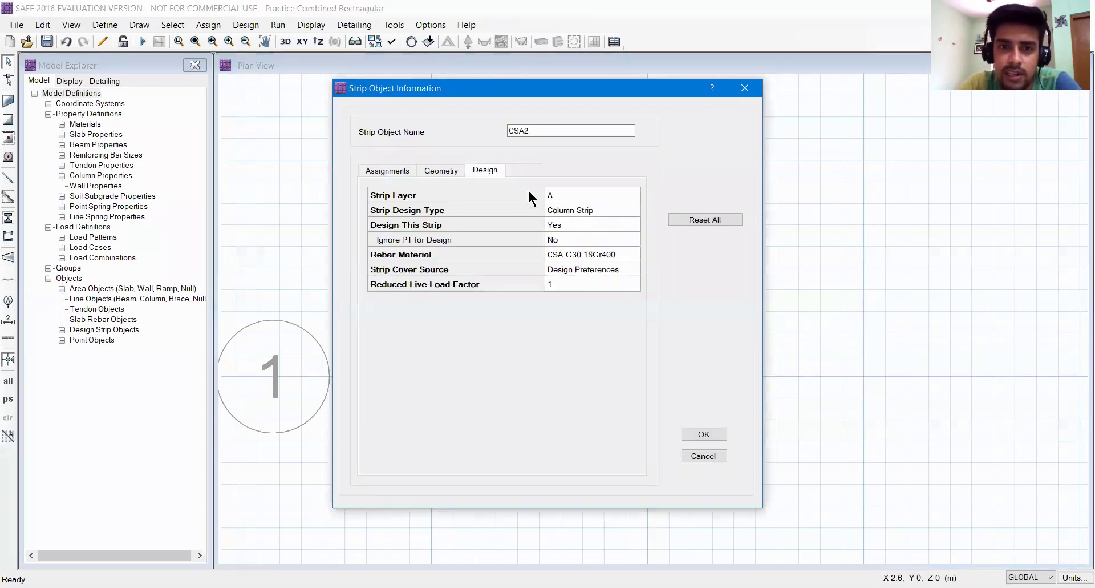
click(576, 255)
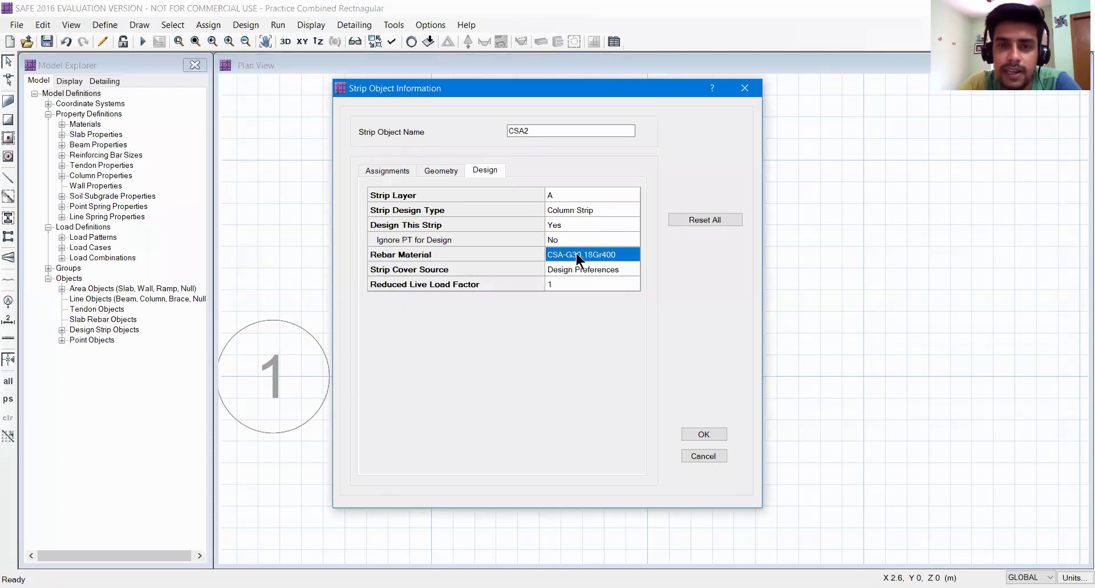
double_click(586, 257)
click(586, 261)
click(578, 285)
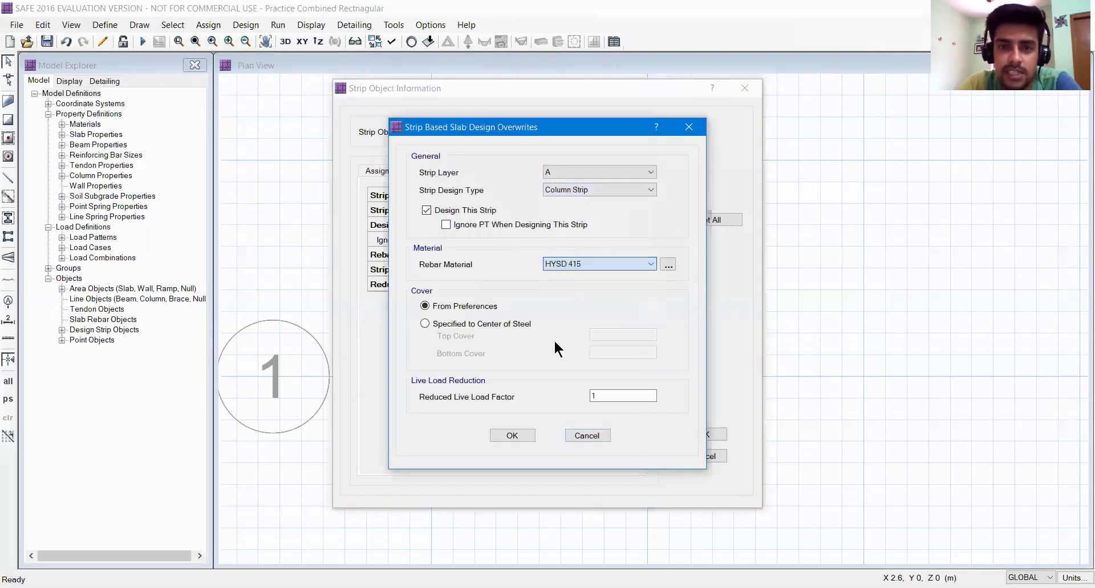
click(513, 435)
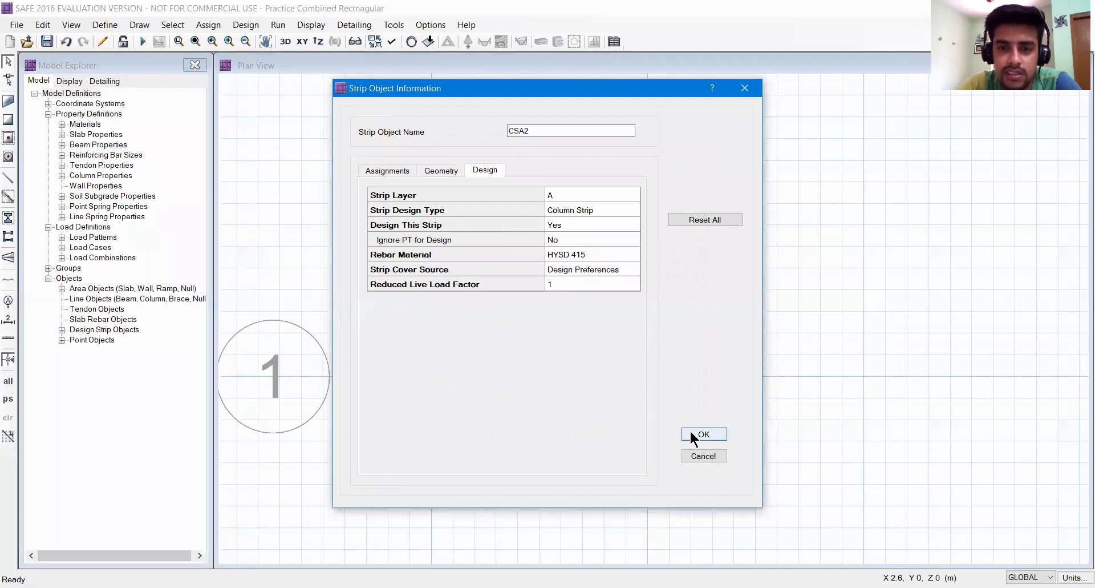
click(703, 434)
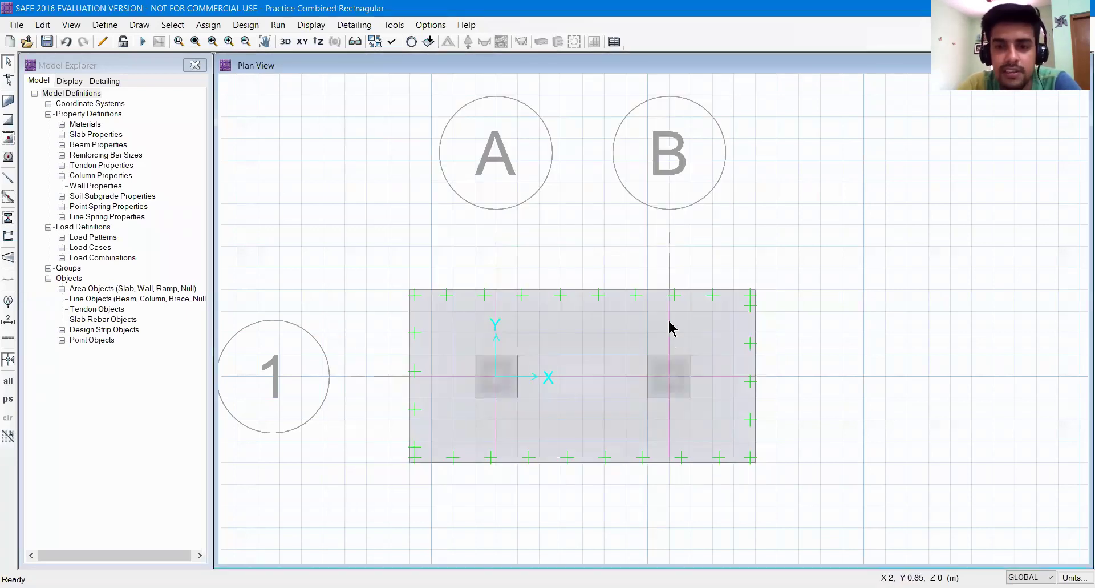
- Assign HYSD 415 as the rebar material of the layer B column strip along grid line B
right_click(607, 289)
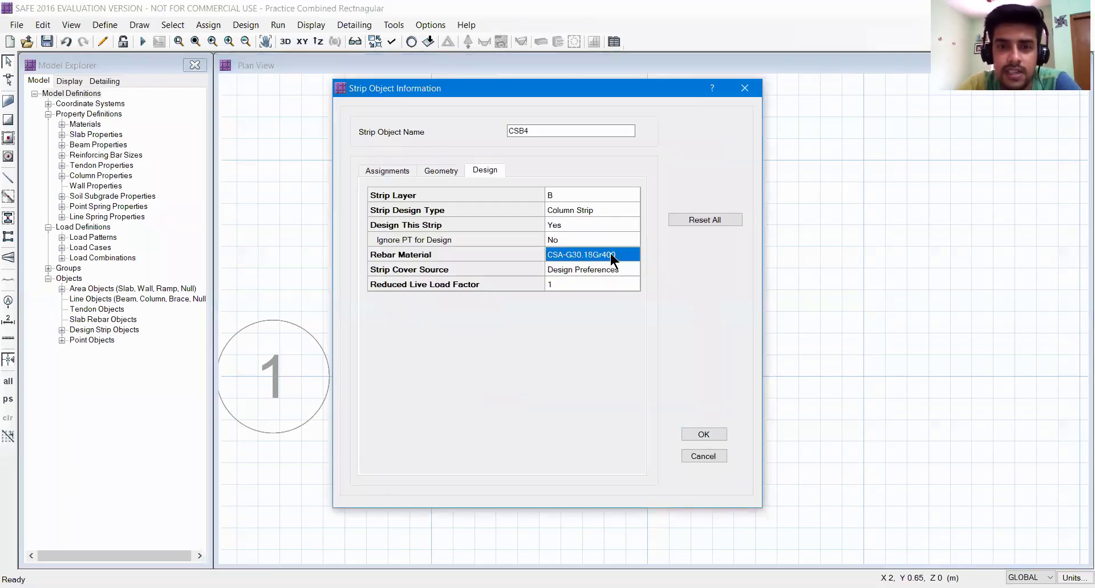
click(610, 252)
click(578, 284)
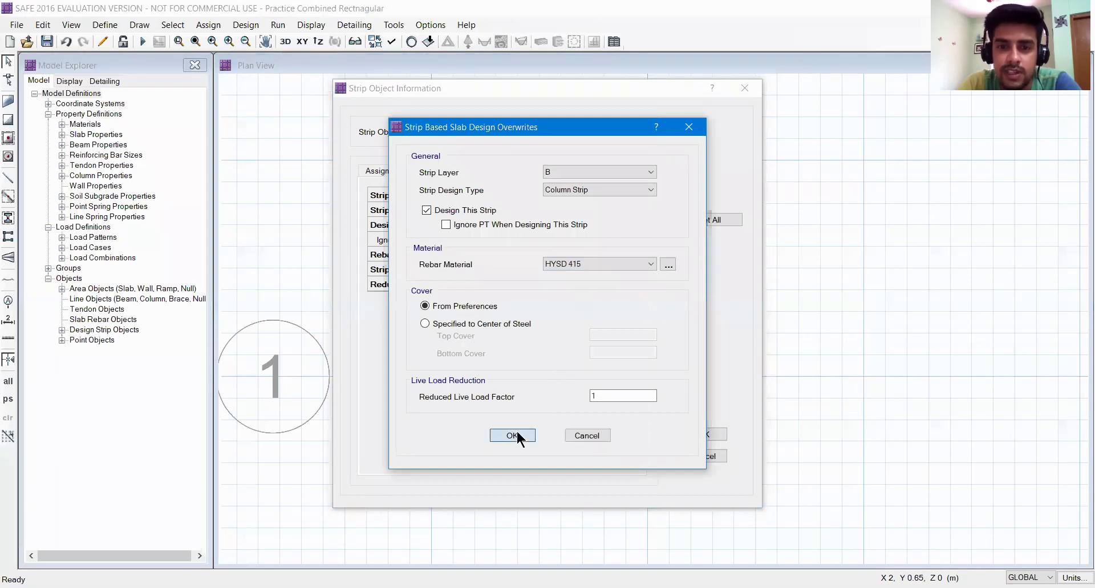
key(Return)
click(711, 433)
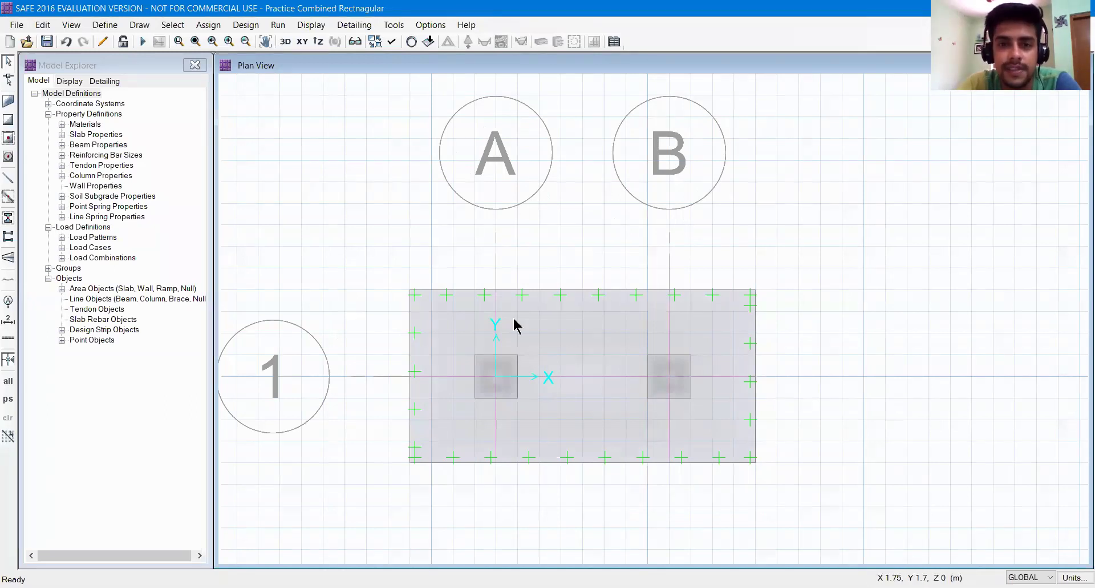
- Assign HYSD 415 as the rebar material of the layer B column strip along grid line A
right_click(613, 251)
click(605, 284)
key(Return)
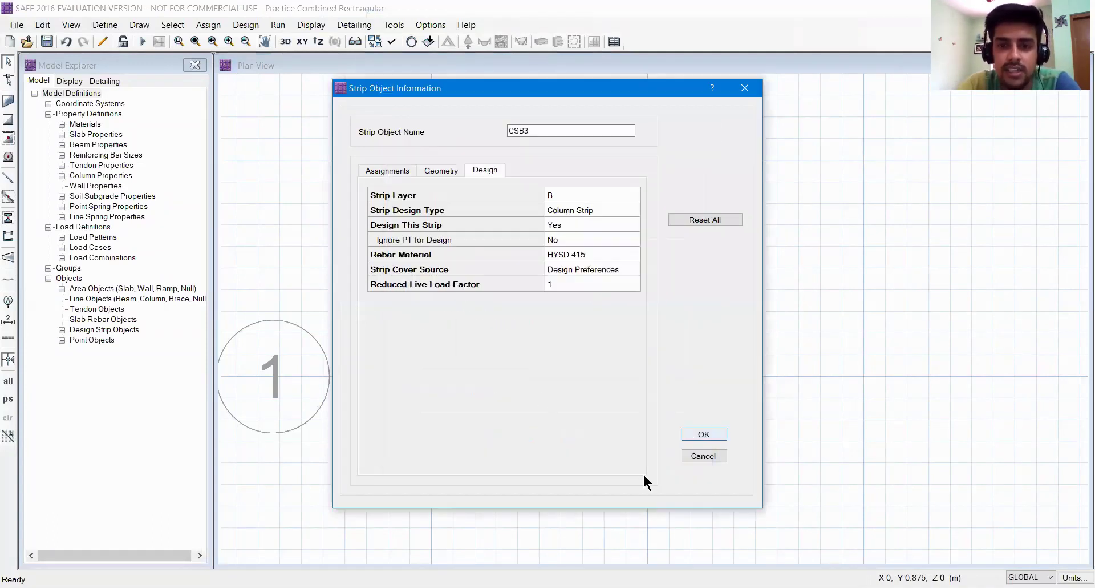
key(Return)
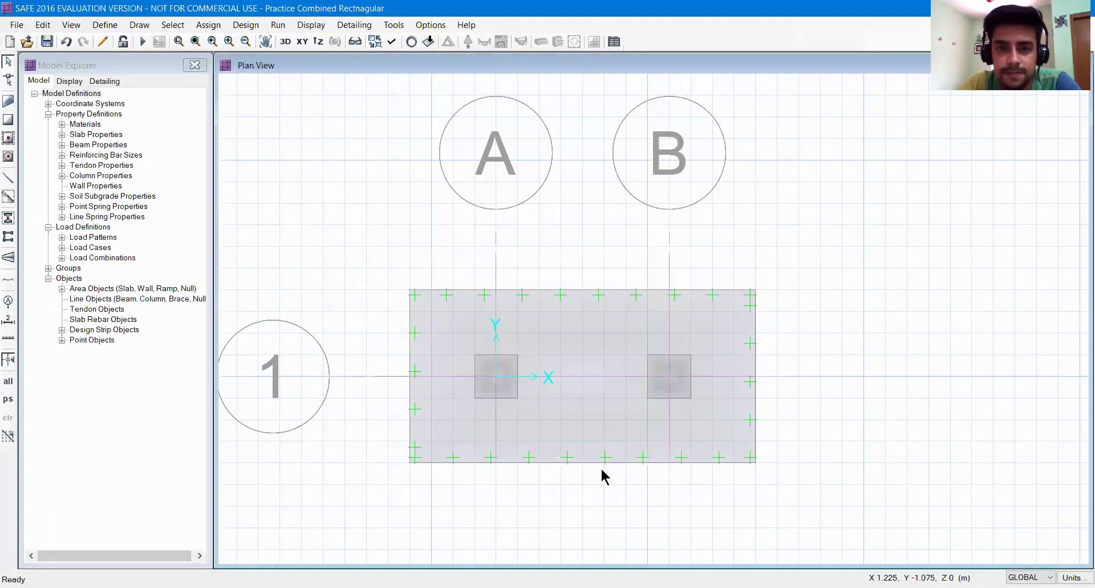
- Check the point loads assigned to the column point at grid A-1
right_click(496, 378)
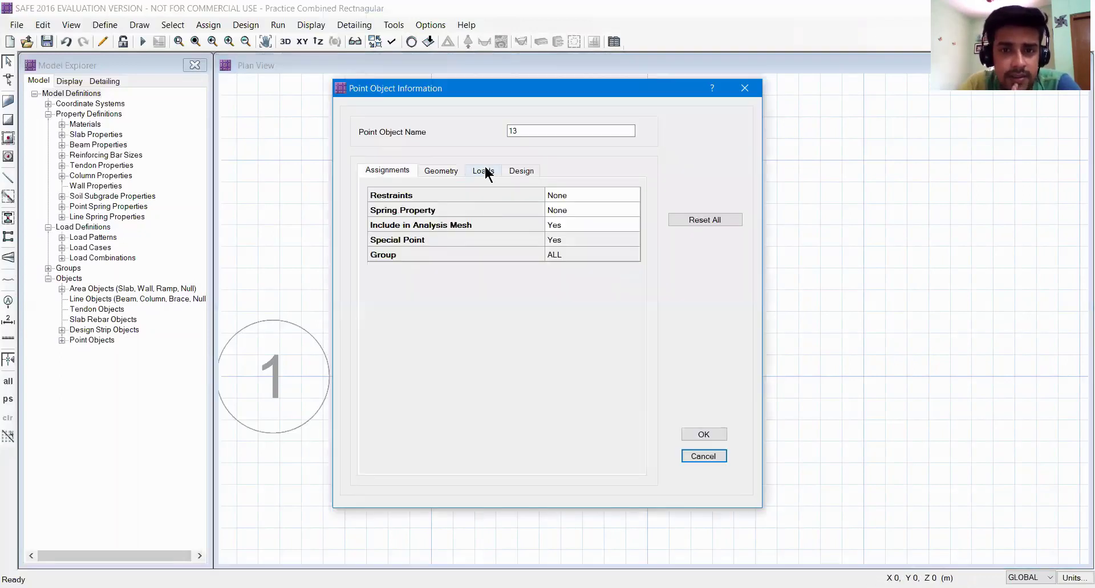
click(483, 170)
click(745, 87)
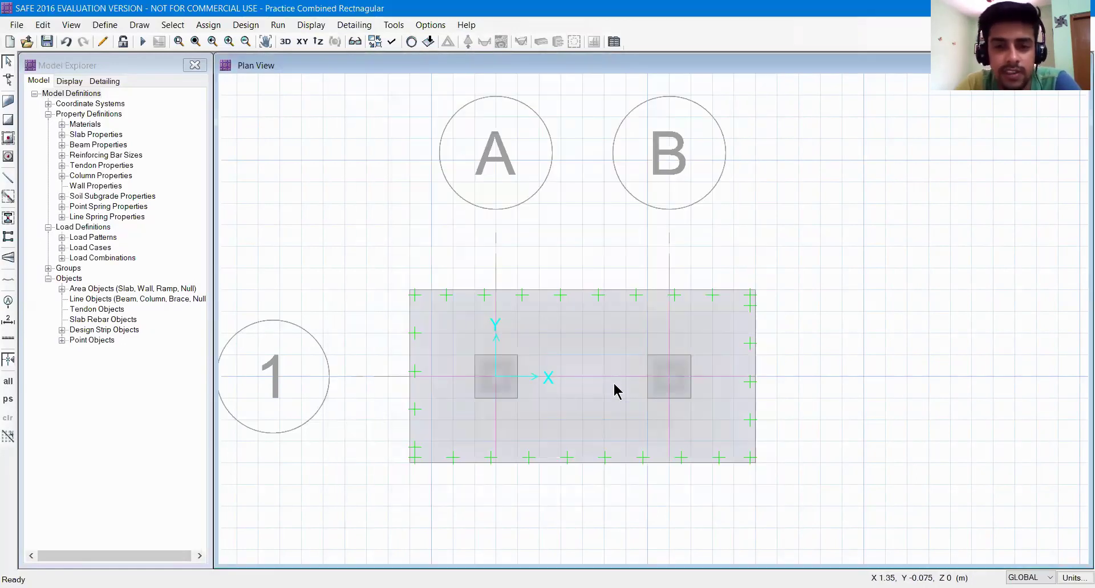
mouse_move(631, 391)
middle_down()
mouse_move(638, 357)
mouse_move(624, 371)
middle_up()
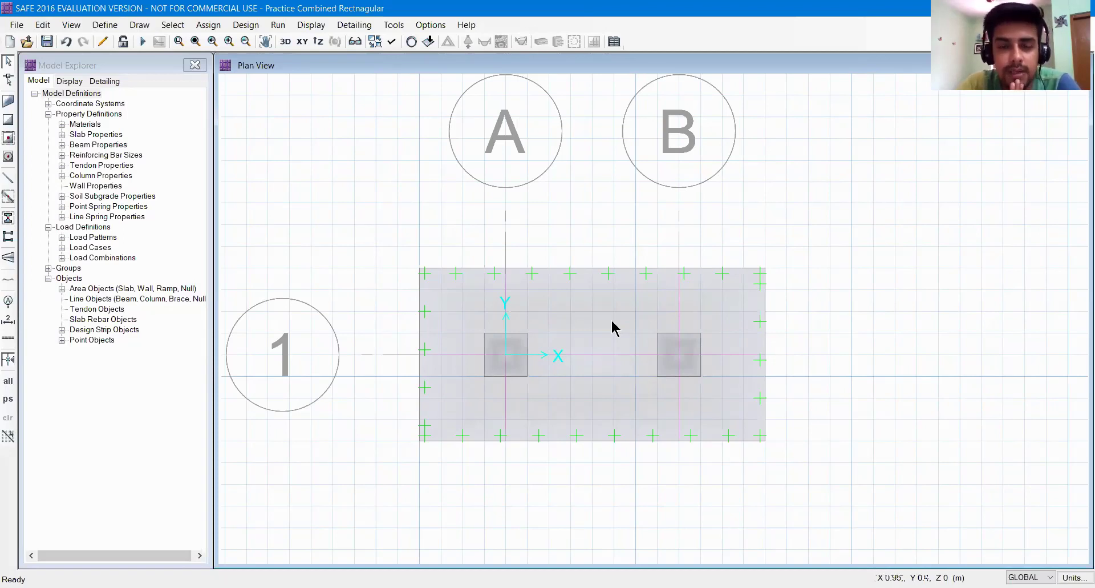
right_click(506, 355)
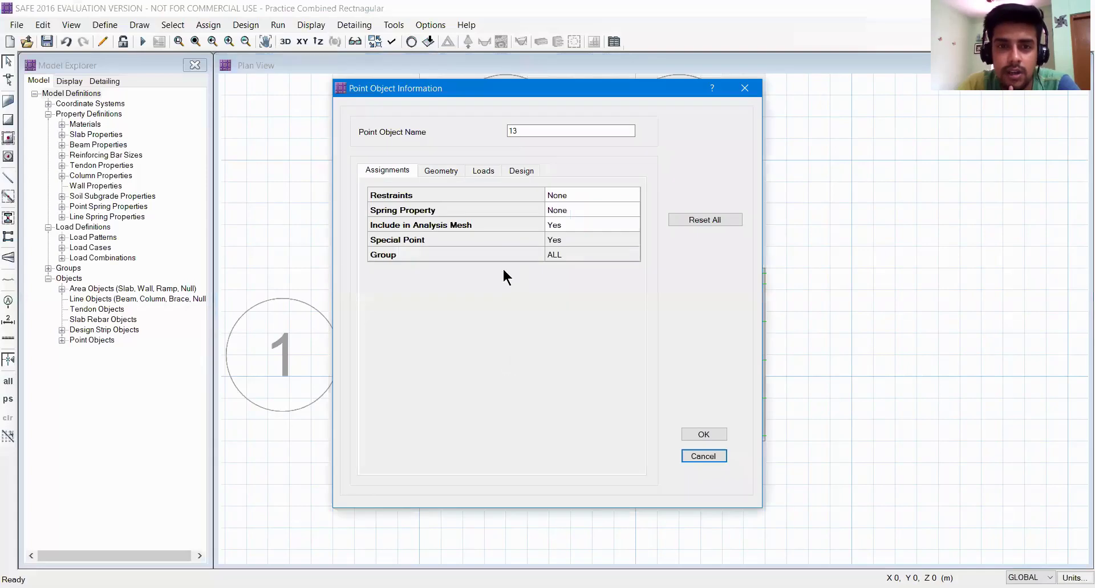
click(483, 170)
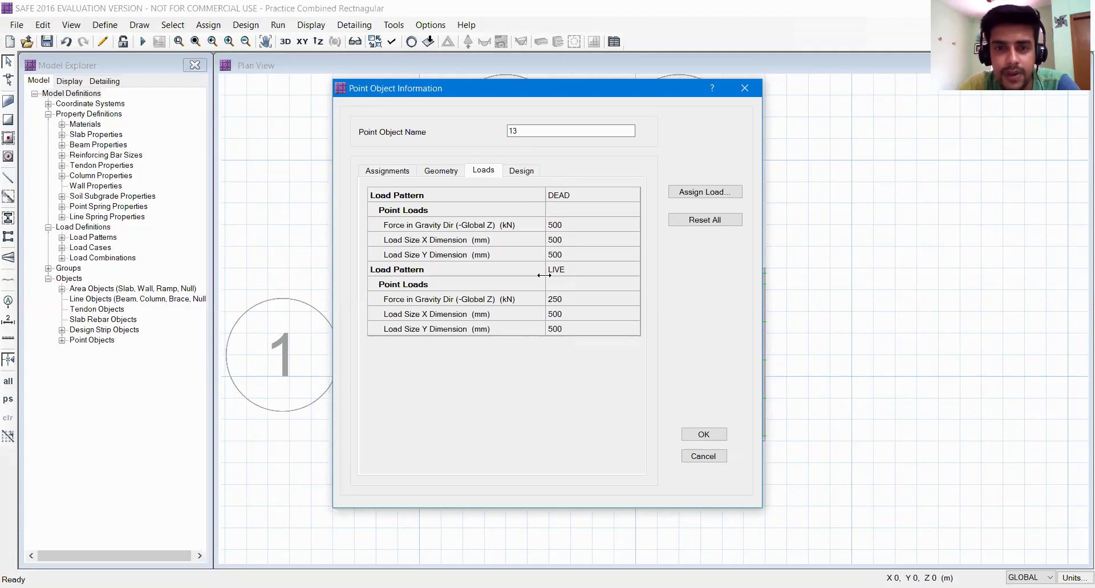
click(709, 455)
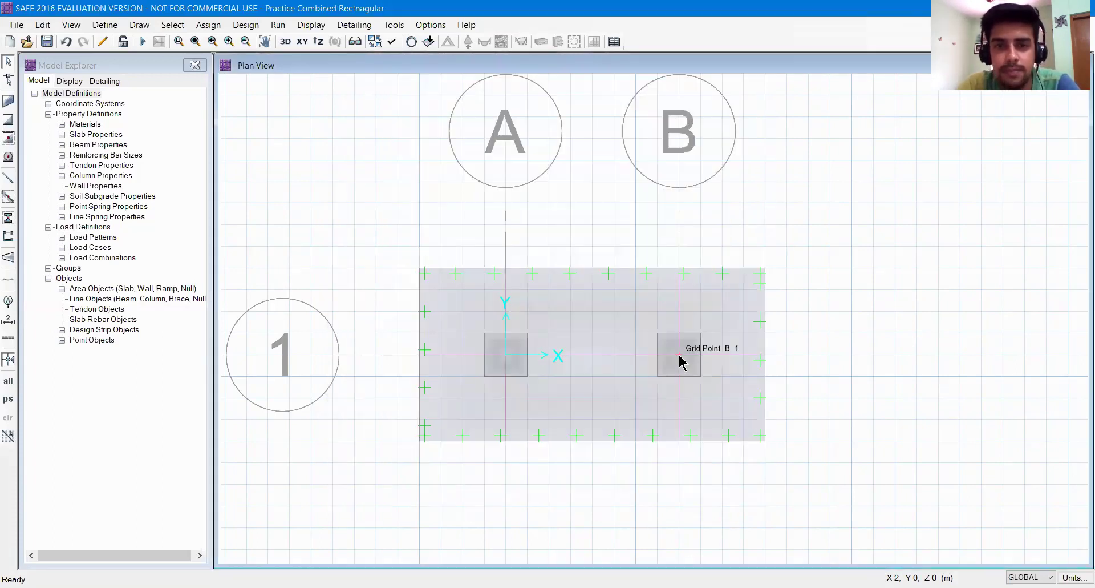
- Check the loads on the column point at grid B-1 and on the column slab area at grid A-1
right_click(679, 356)
click(492, 181)
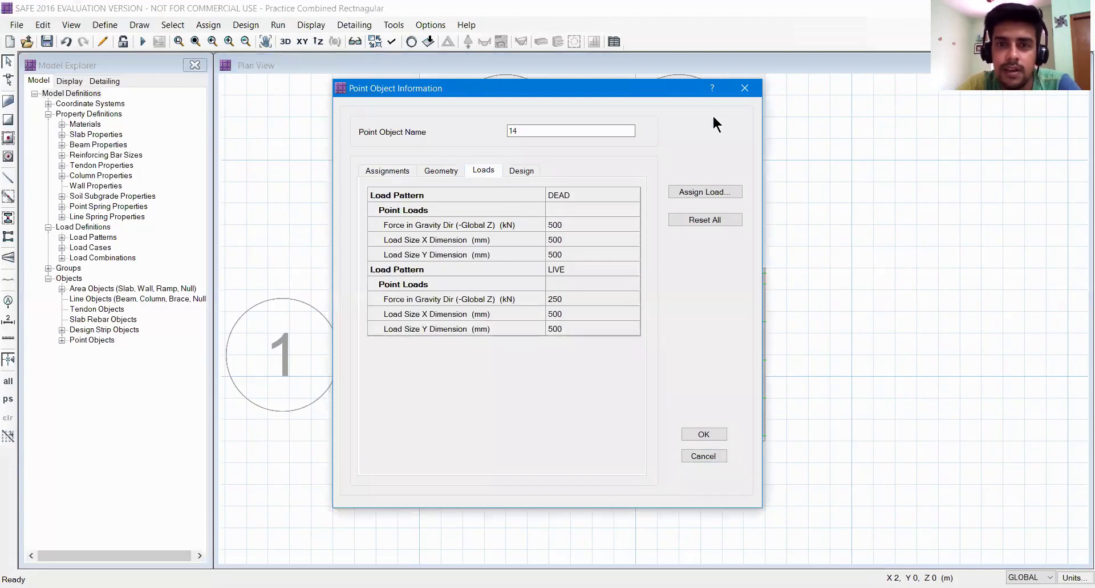
click(744, 87)
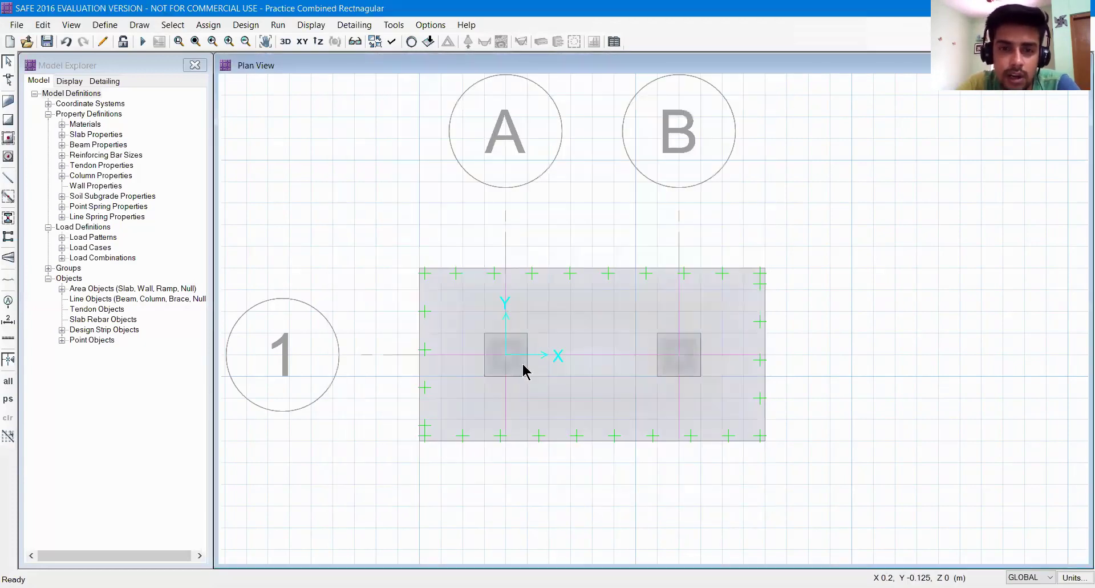
right_click(522, 324)
click(484, 170)
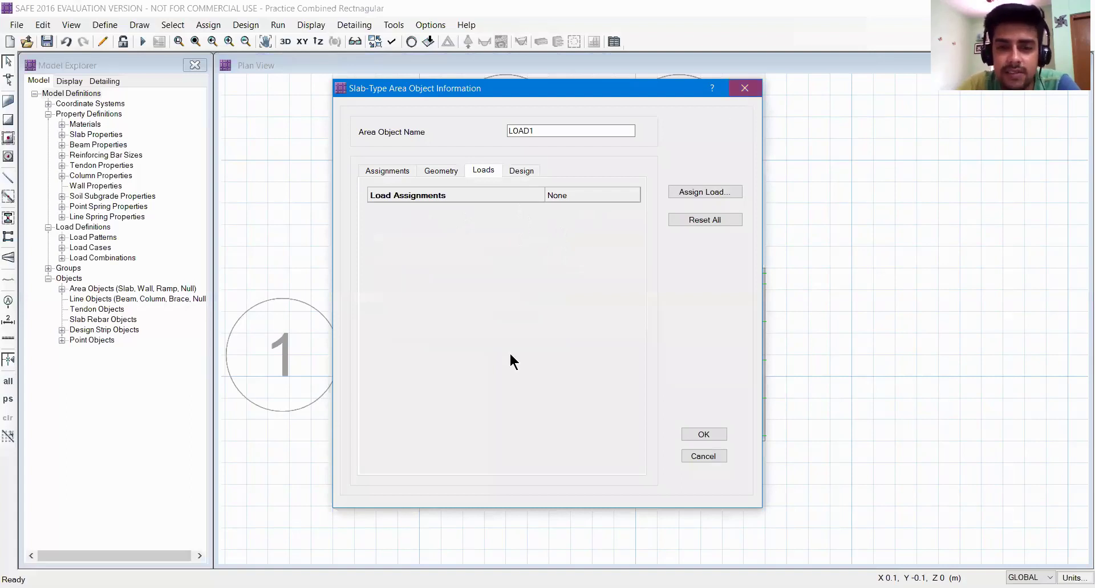
- Check the dead and live point loads assigned to the column points at grids A-1 and B-1
key(Escape)
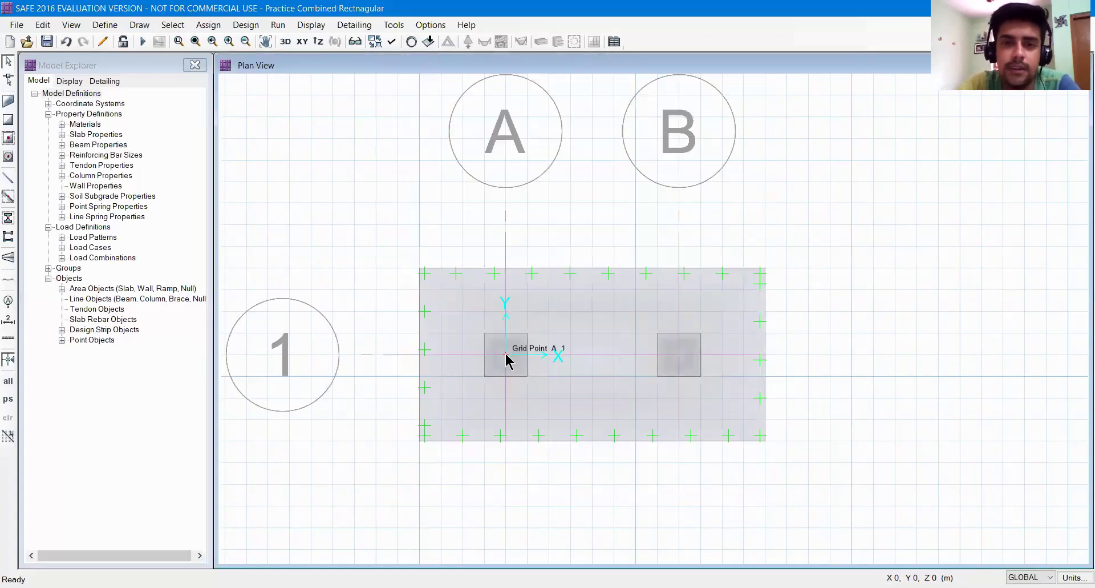
right_click(507, 360)
click(484, 170)
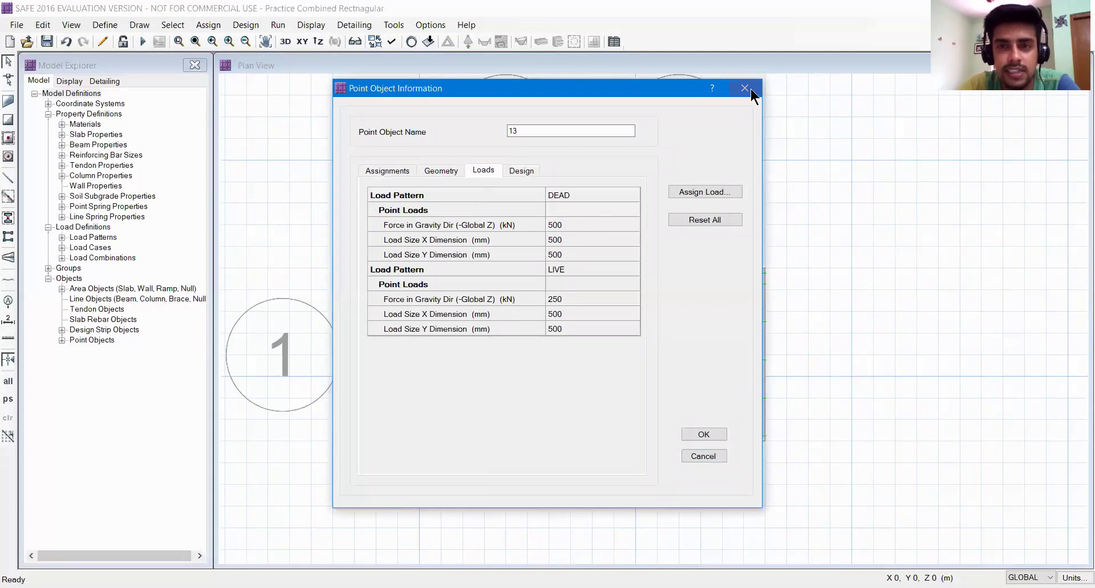
click(745, 88)
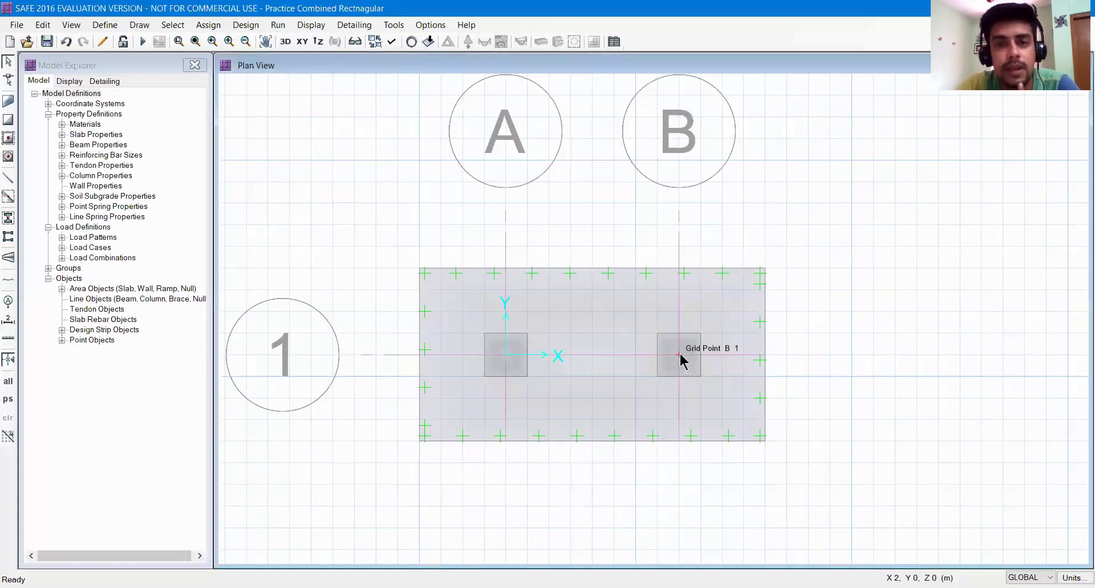
right_click(680, 356)
click(484, 172)
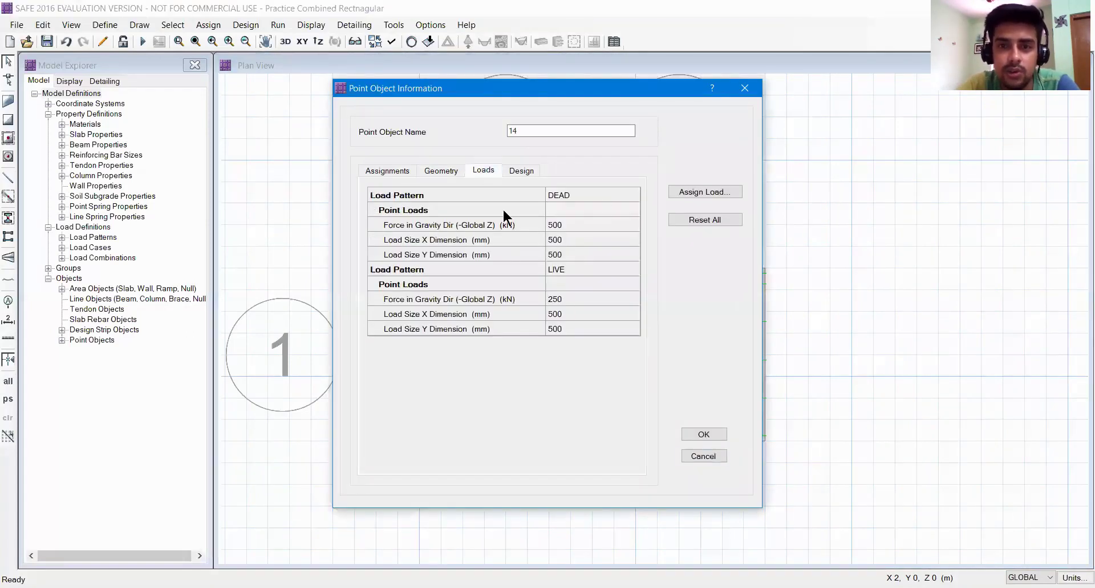
click(703, 455)
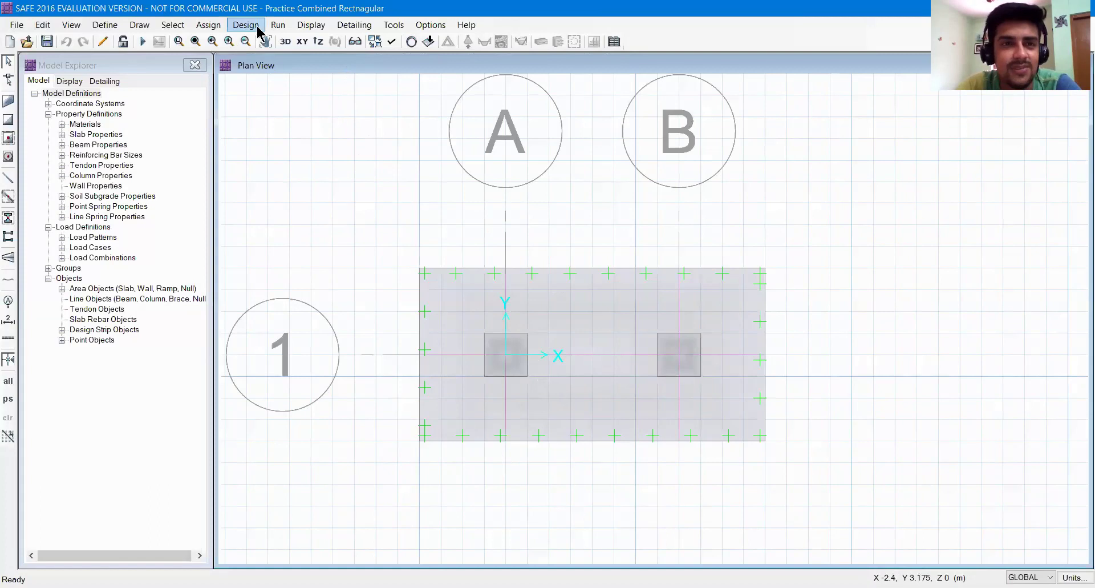
- Review the list of load combinations defined for the footing model
click(281, 26)
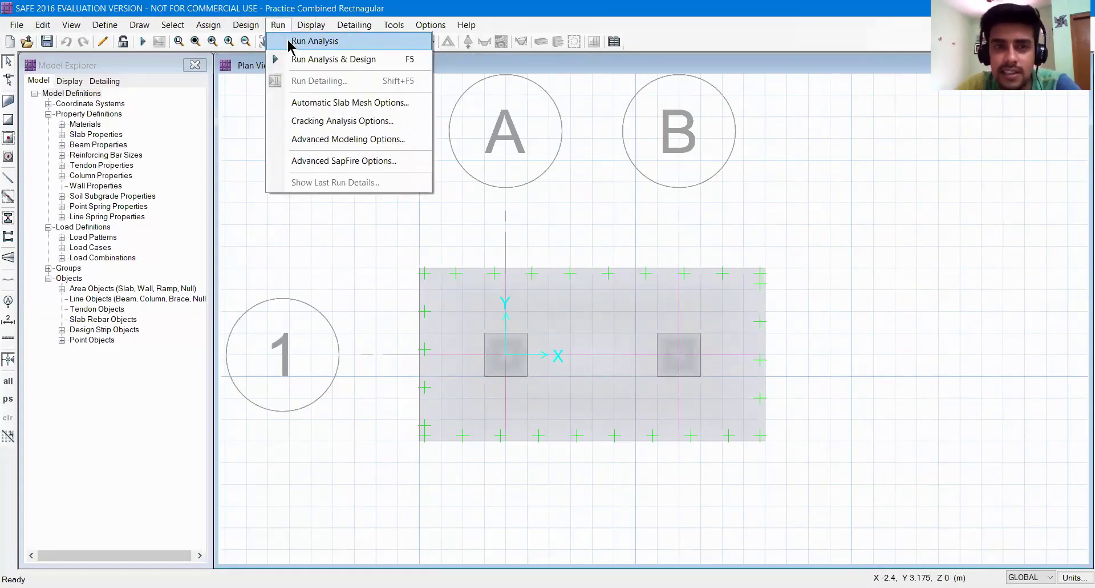
click(278, 24)
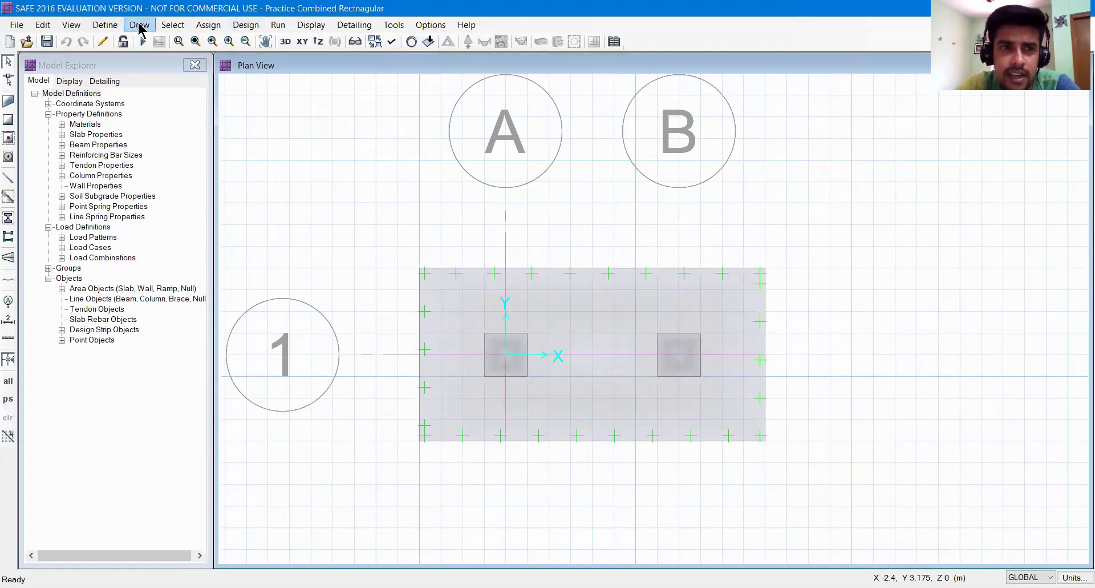
click(119, 27)
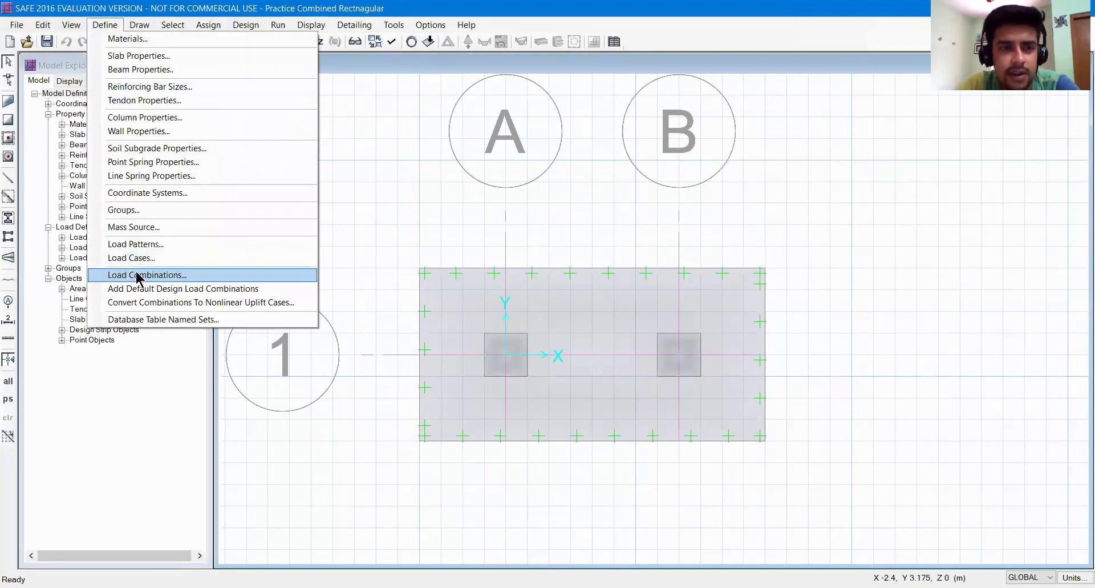
key(Return)
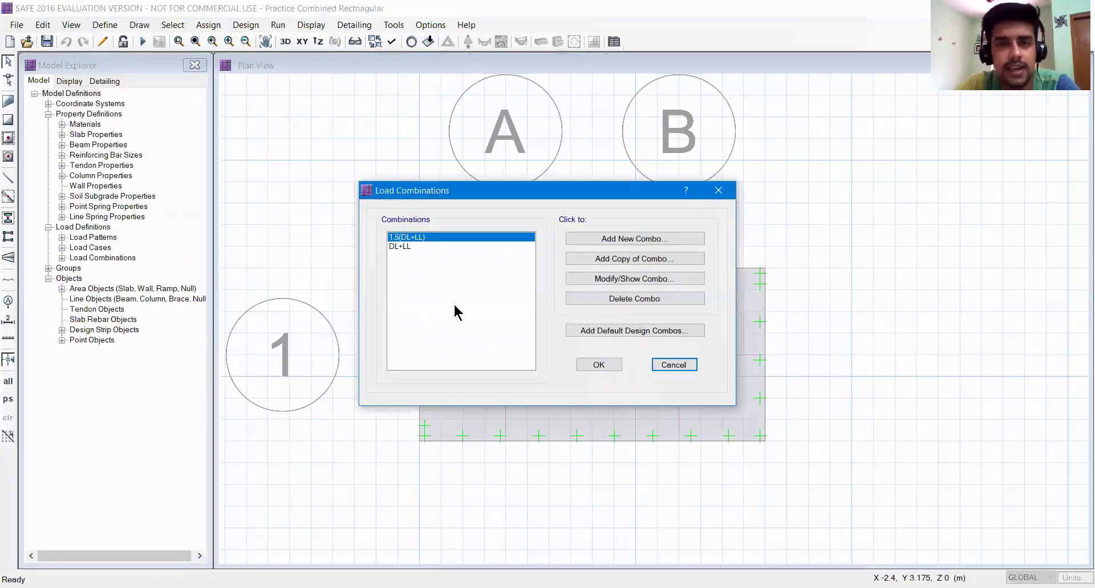
click(661, 364)
- Run the analysis of the combined footing and inspect the dead load displacement contours
click(279, 25)
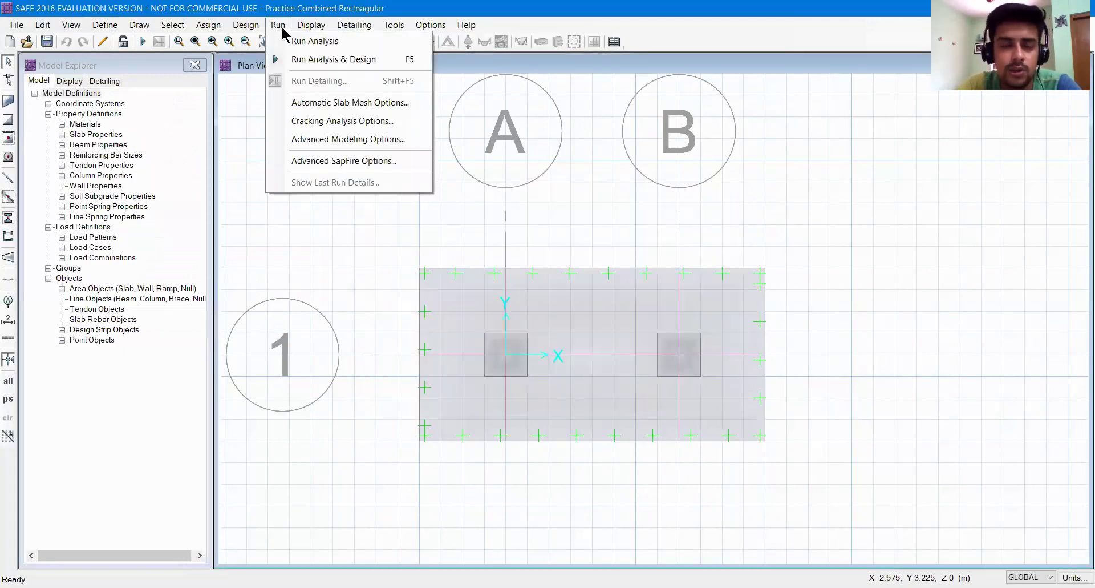
click(291, 40)
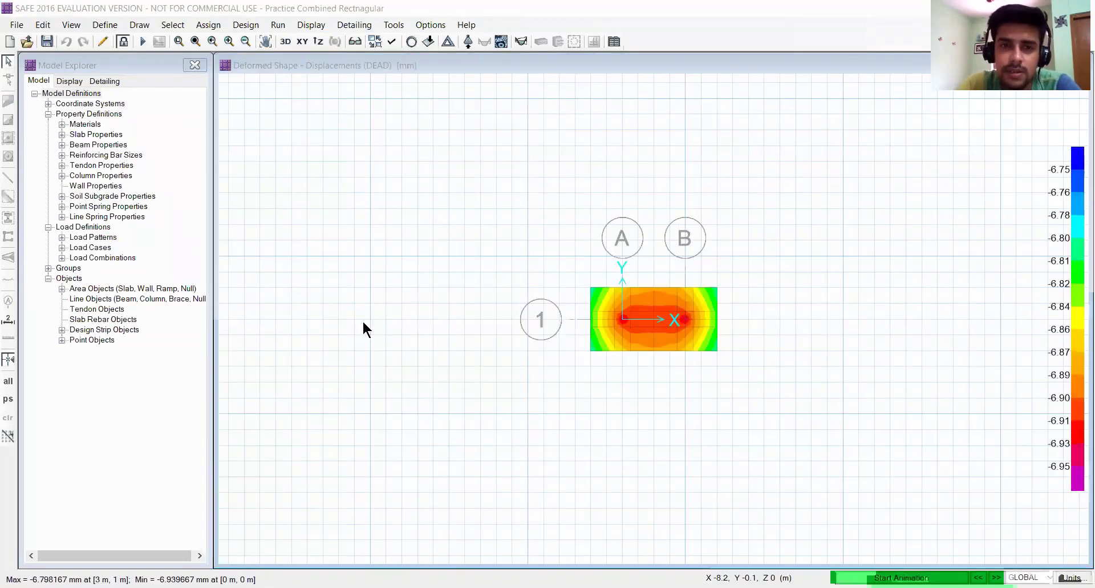
click(673, 322)
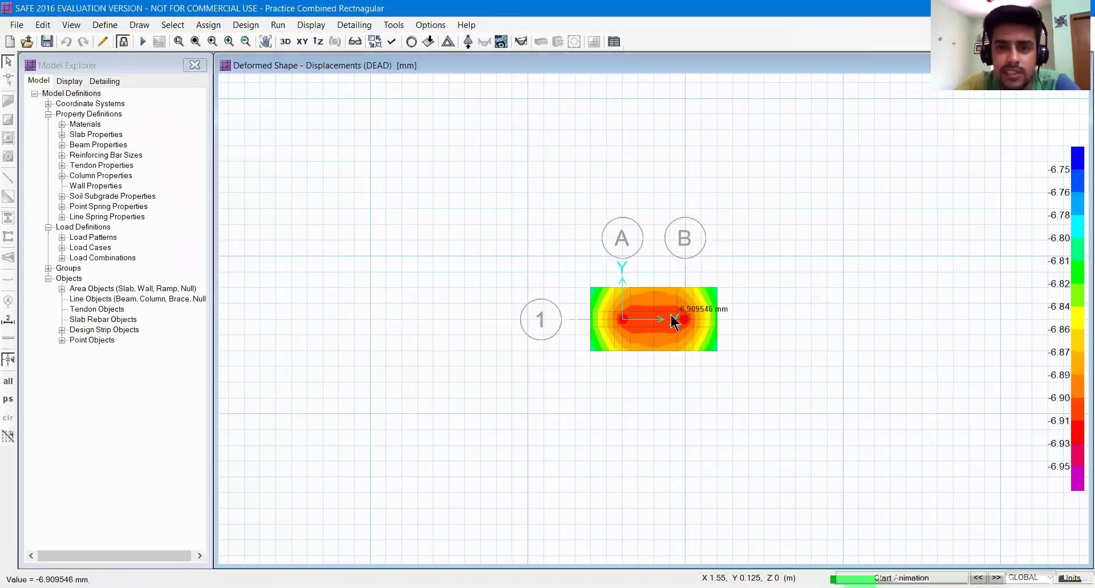
scroll(673, 321, up, 3)
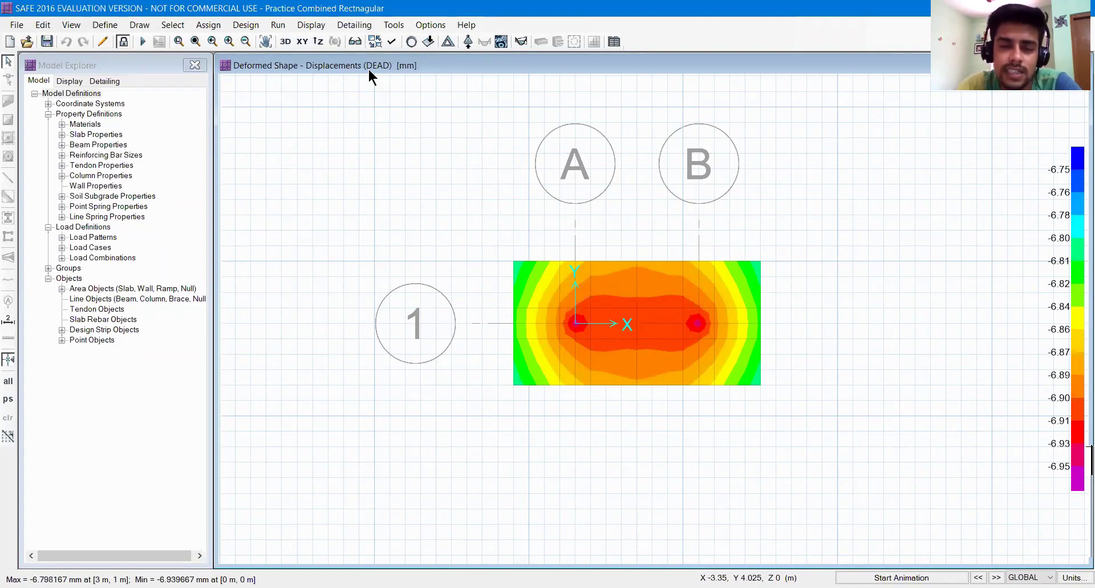
- Display the footing's deformed shape contours for the 1.5(DL+LL) load combination and inspect the displacements
click(308, 25)
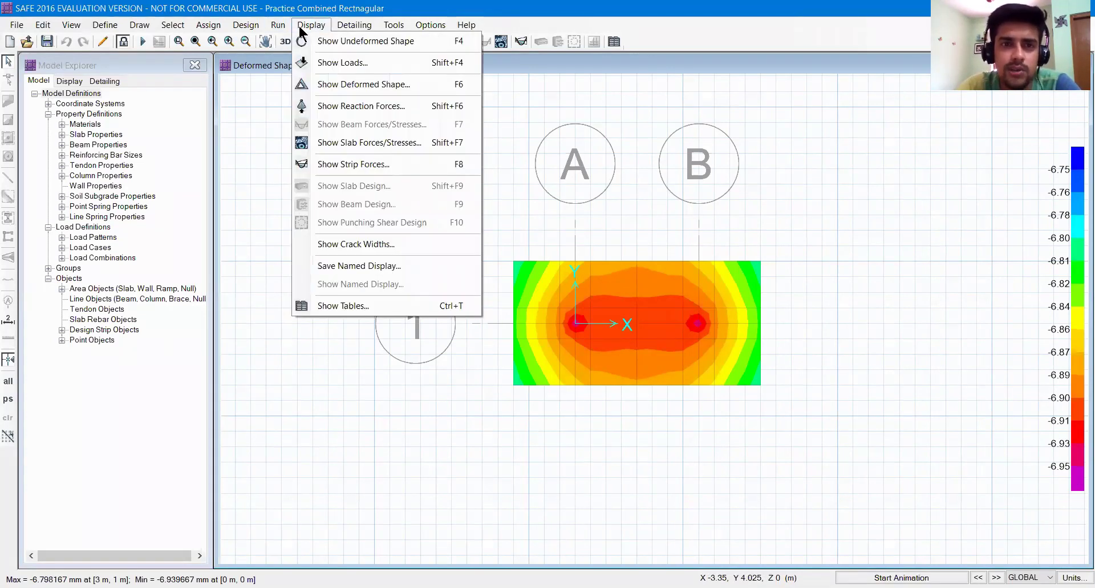
click(332, 85)
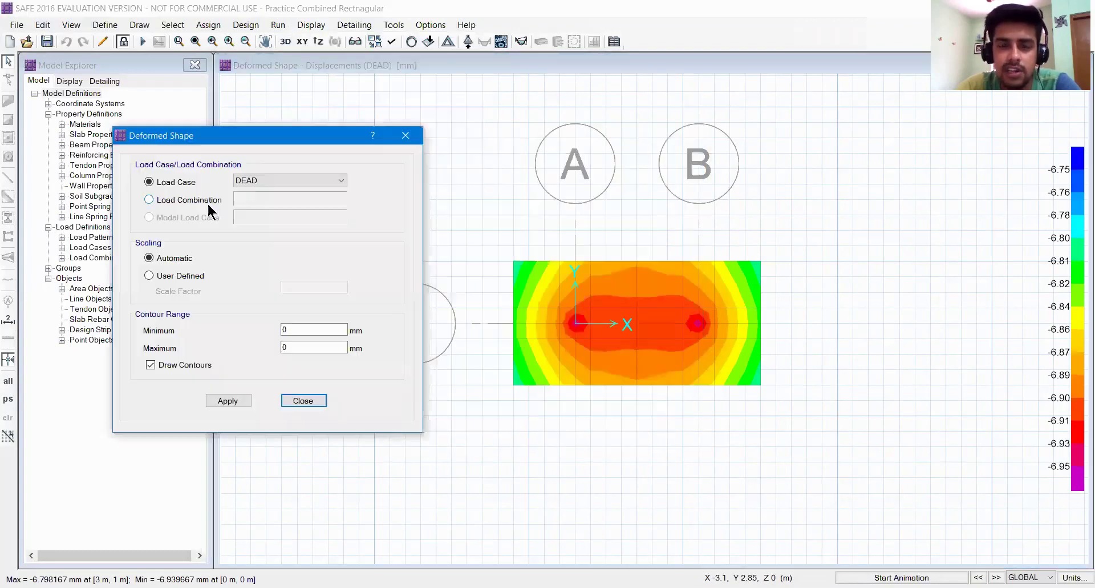
click(203, 201)
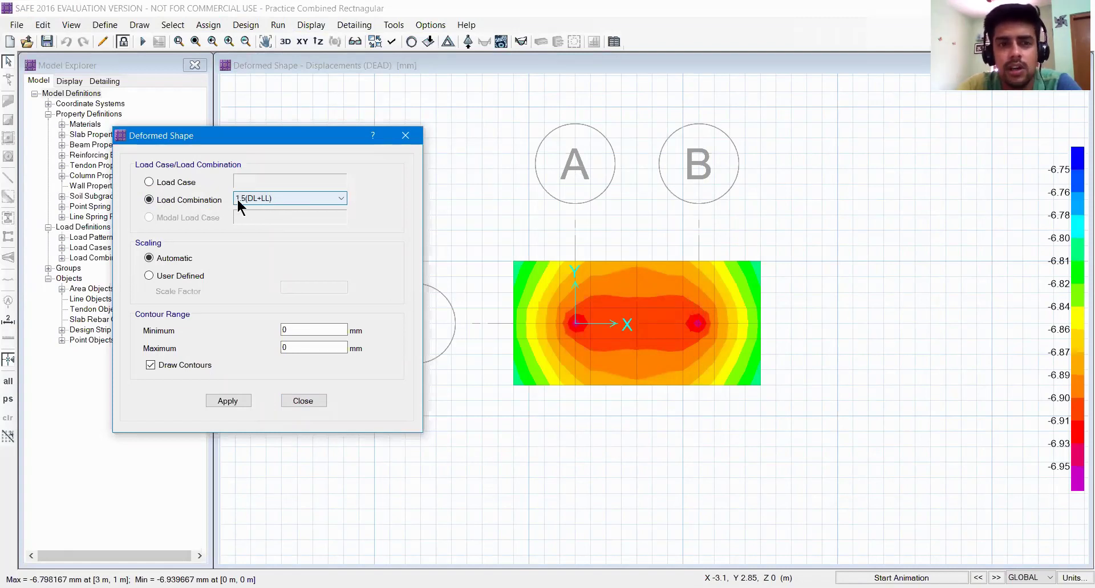
click(227, 399)
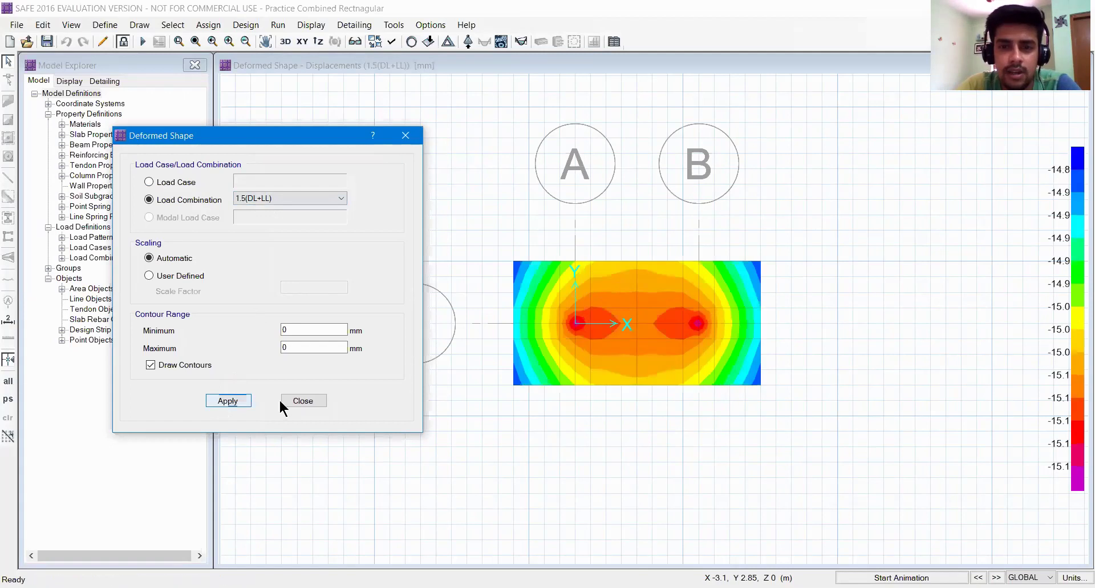
click(572, 331)
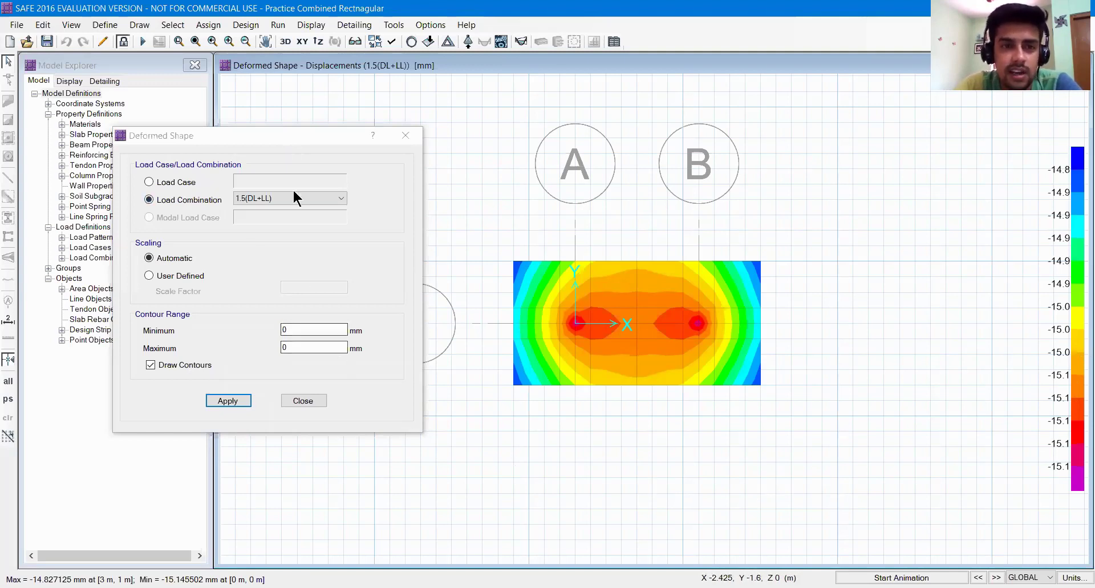
- Display the footing's deformed shape contours for the DL+LL load combination and inspect the displacements
click(241, 196)
click(245, 215)
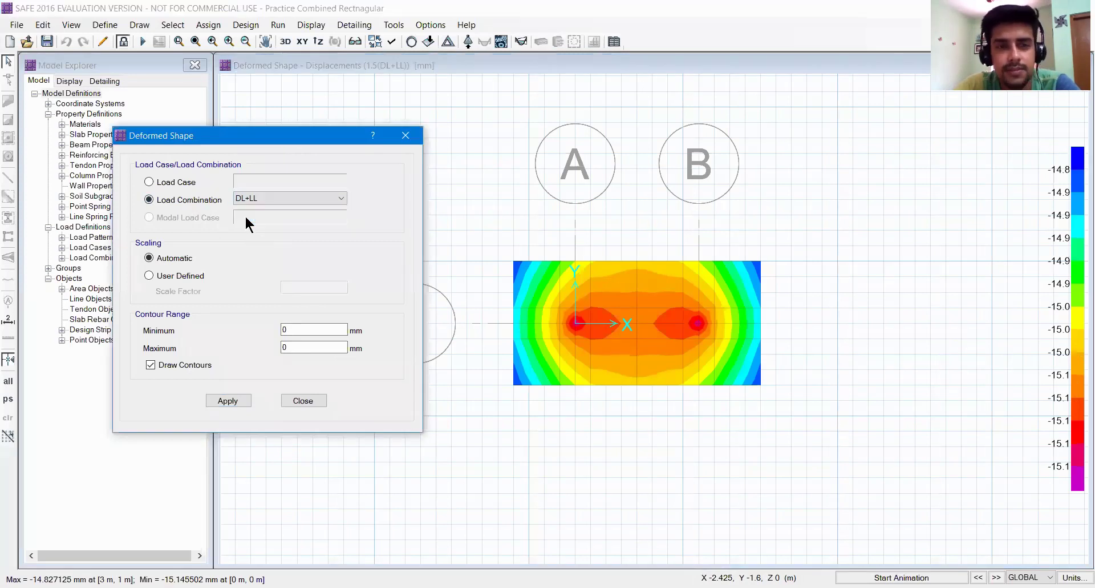
click(238, 402)
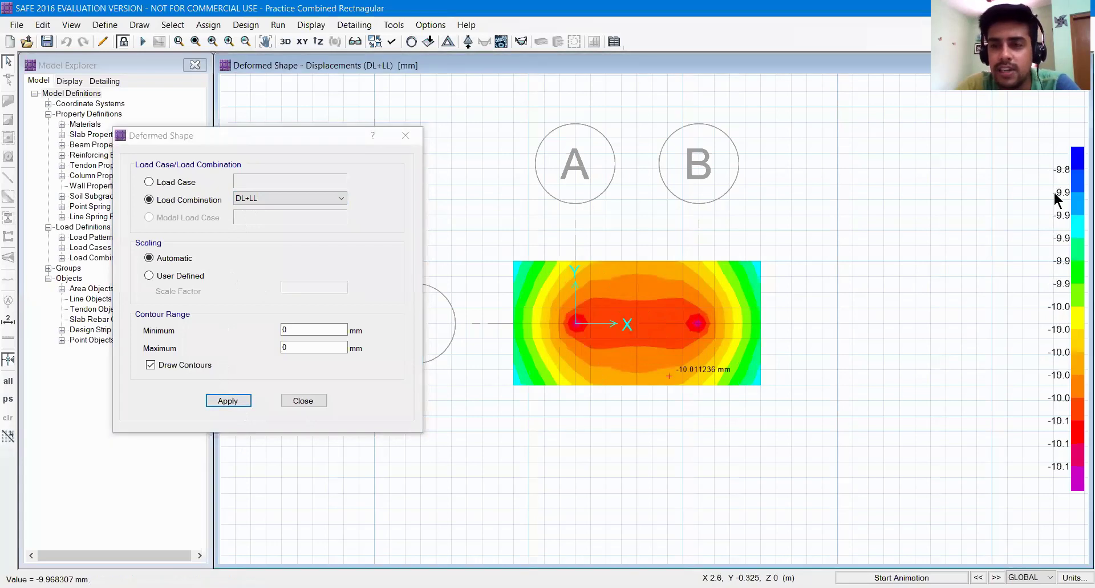
click(606, 275)
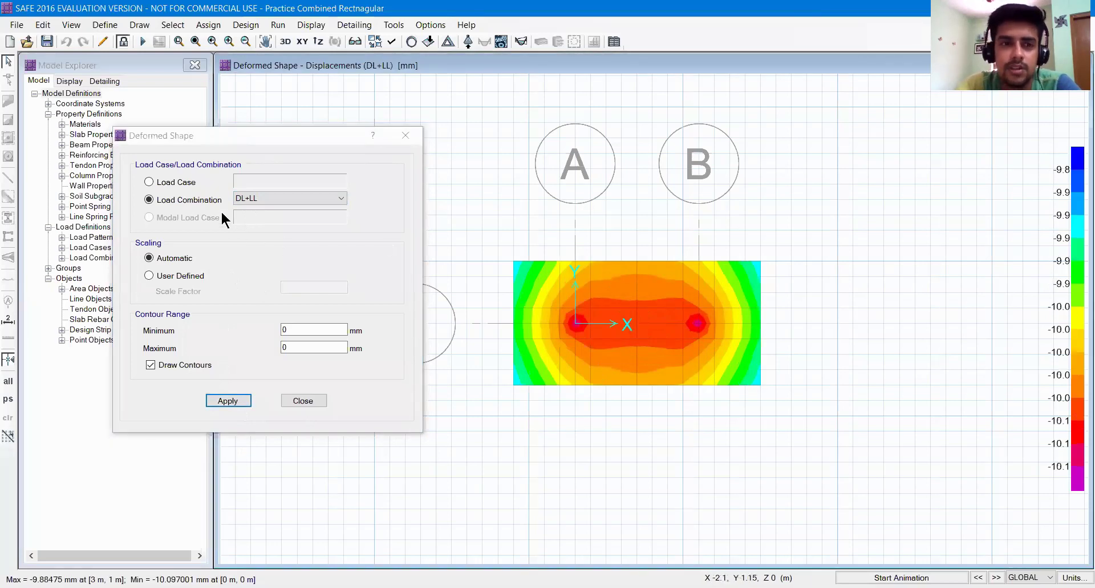
click(406, 137)
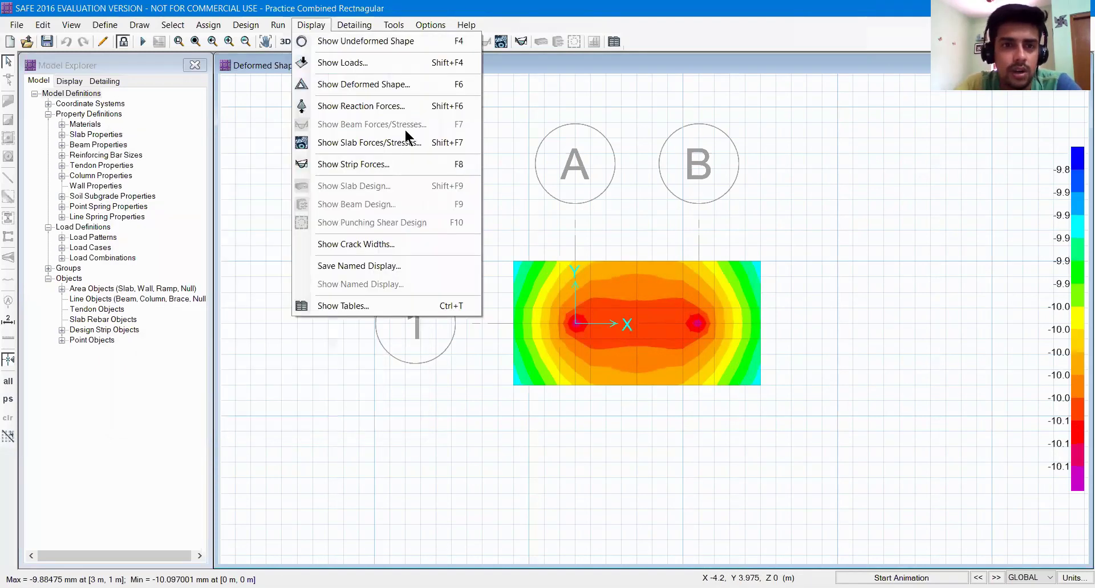
- Display the strip moment diagram for the 1.5(DL+LL) combination on layers A and B, filled and with values shown
click(343, 165)
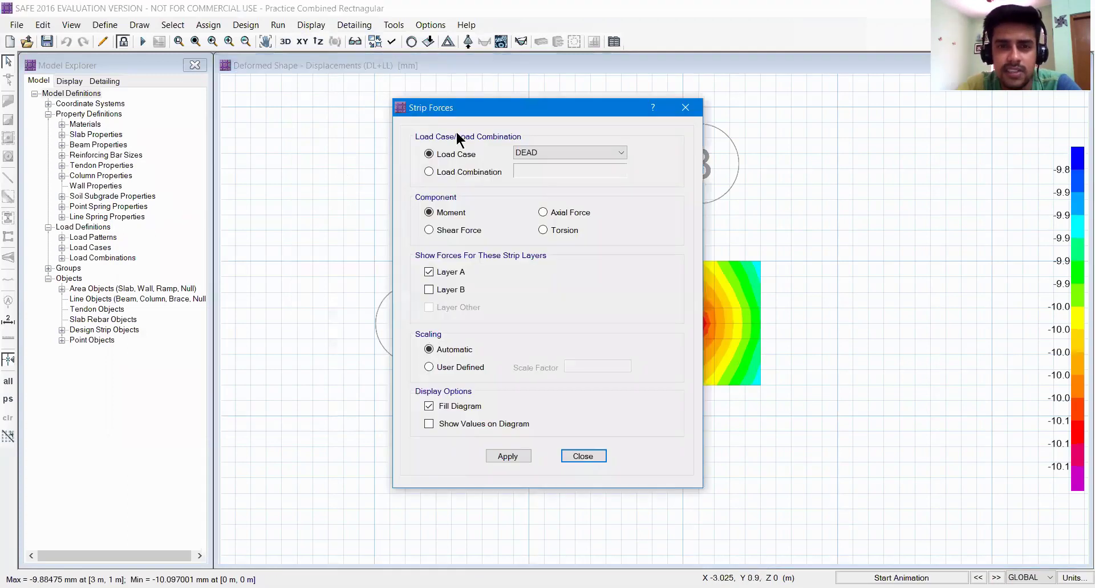
drag(455, 108, 169, 88)
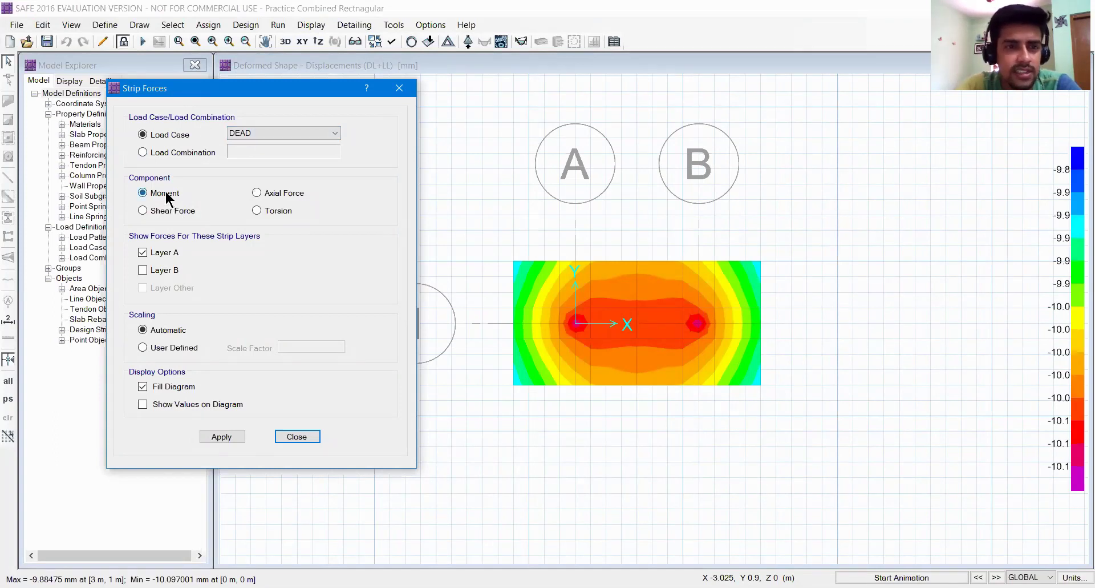
click(170, 152)
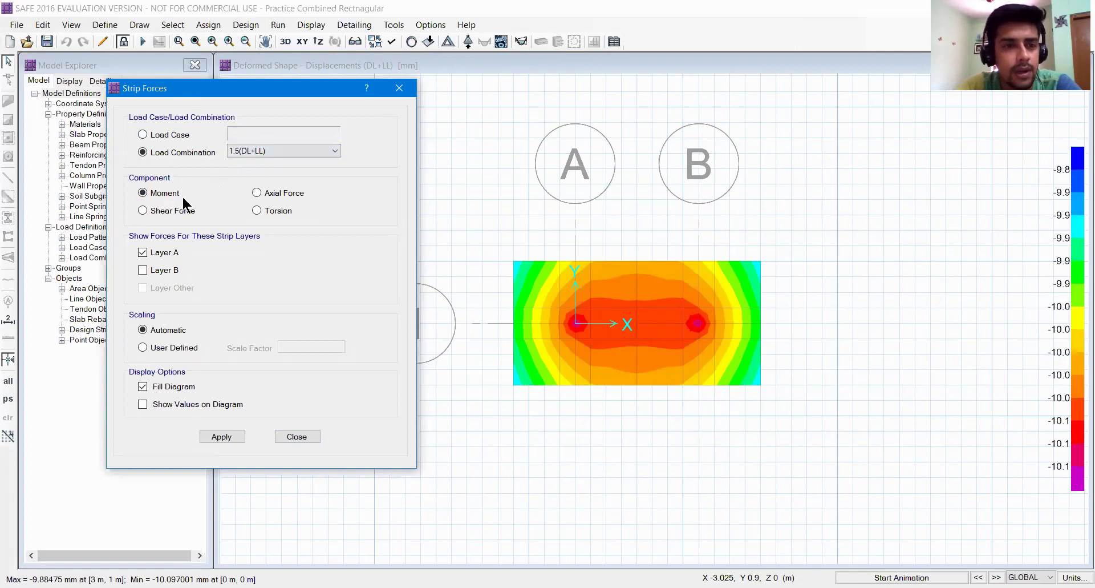
click(194, 404)
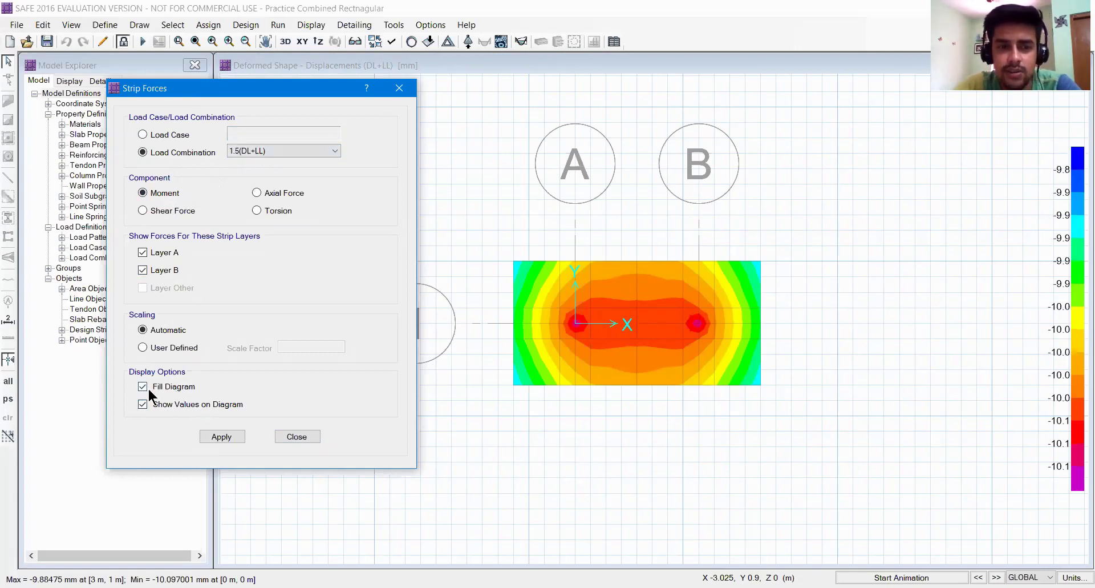
click(233, 438)
scroll(589, 292, up, 2)
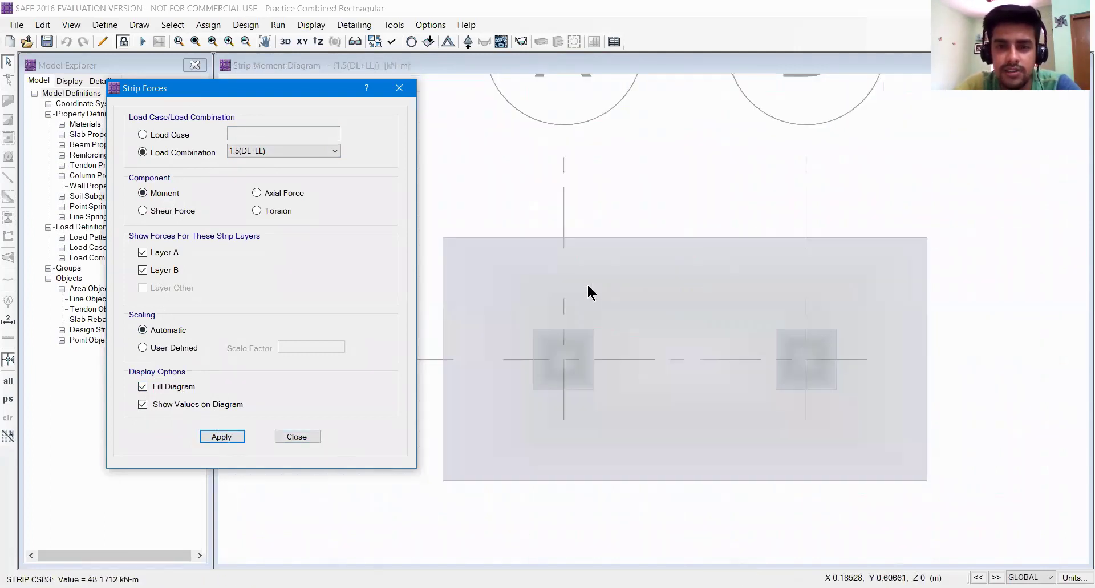
mouse_move(564, 254)
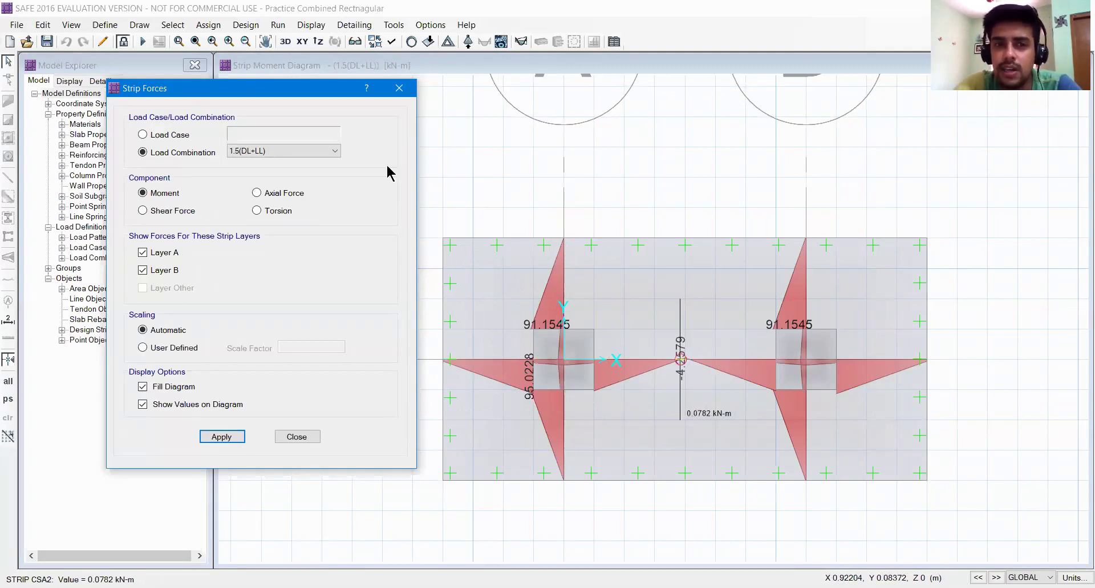
click(399, 88)
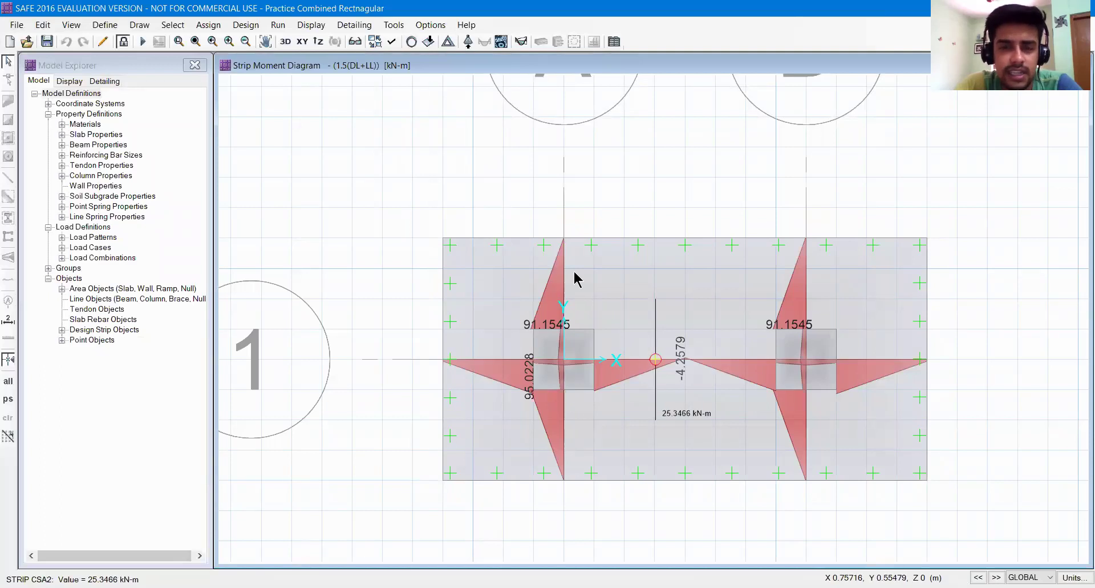
click(311, 25)
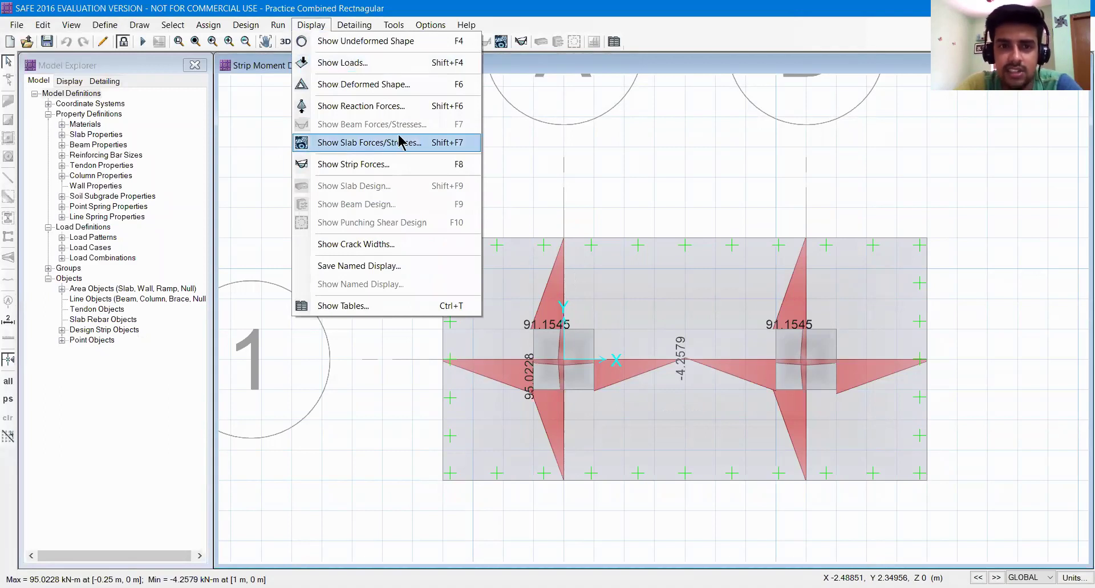
click(340, 204)
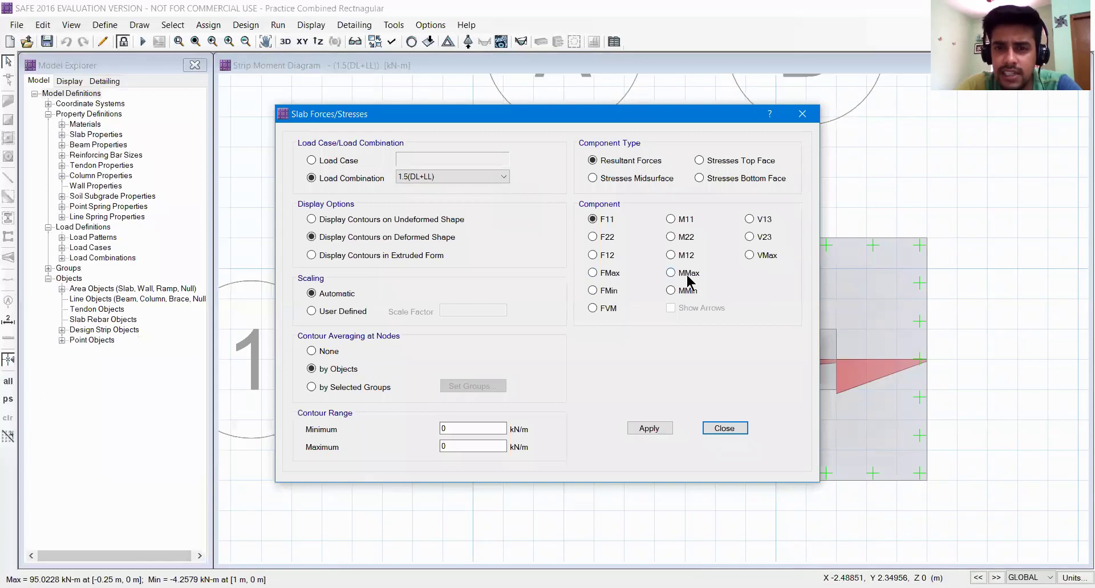
key(Escape)
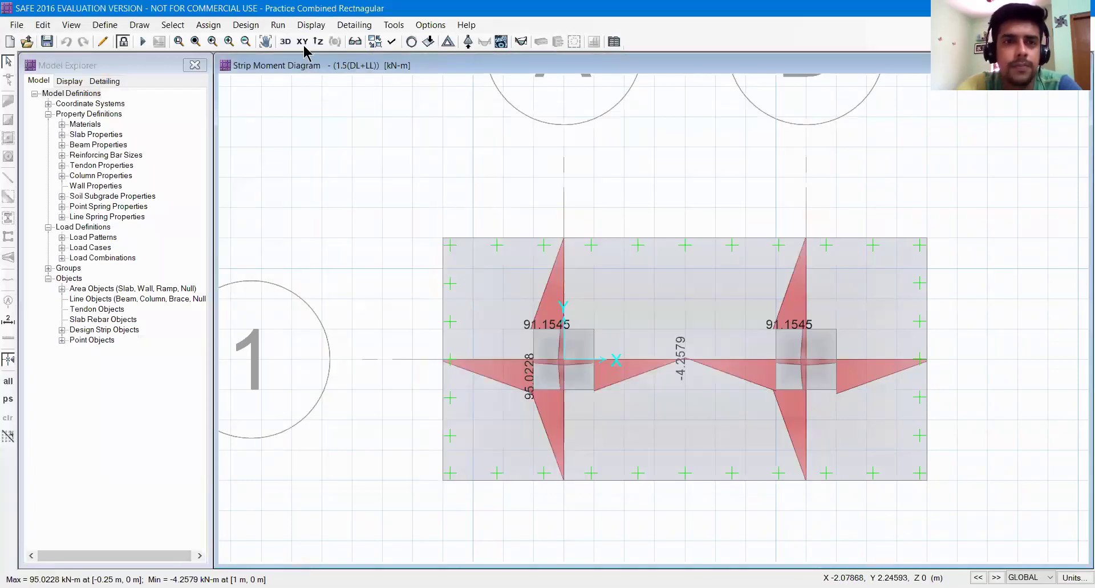
- Run the analysis and design of the combined footing
click(278, 25)
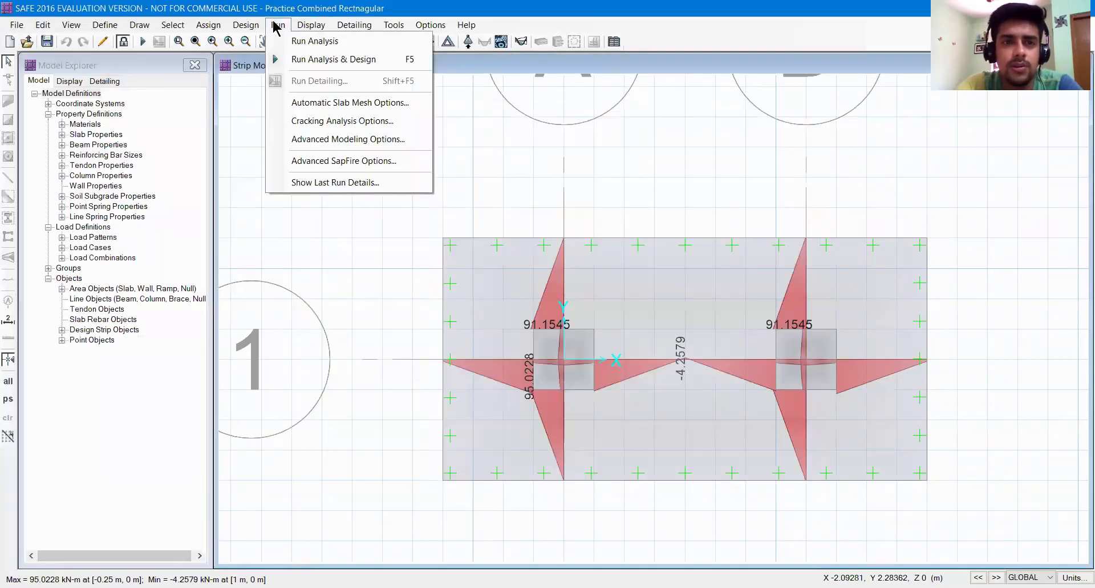
click(294, 62)
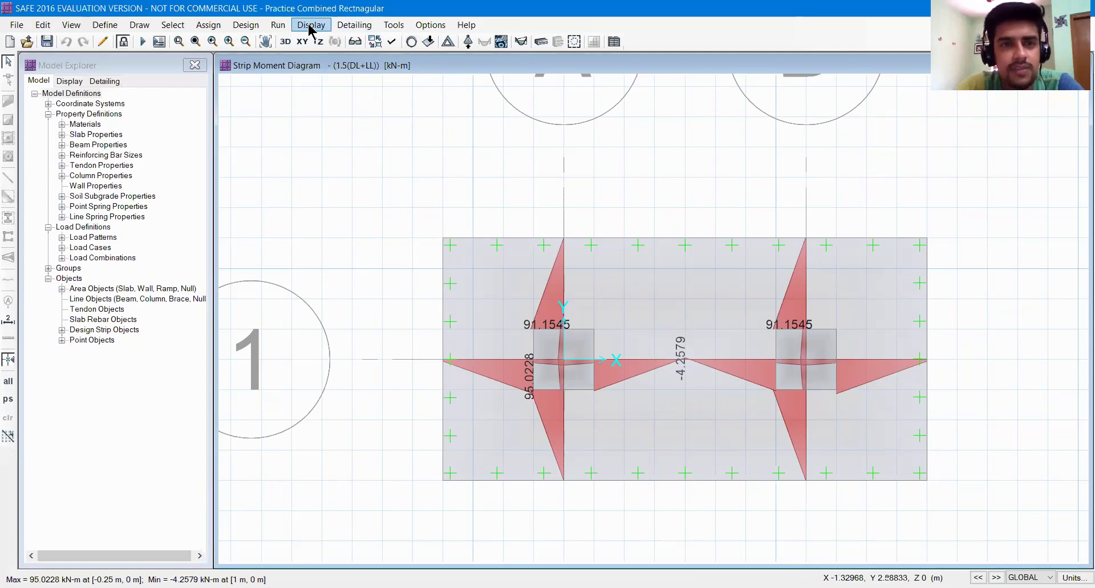
click(278, 25)
click(311, 24)
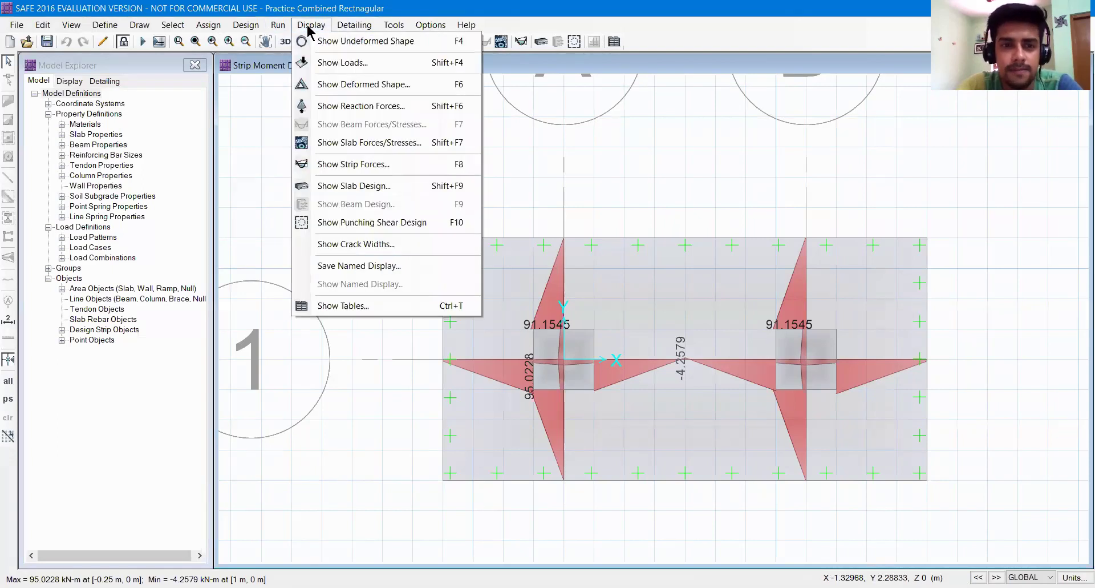
click(339, 189)
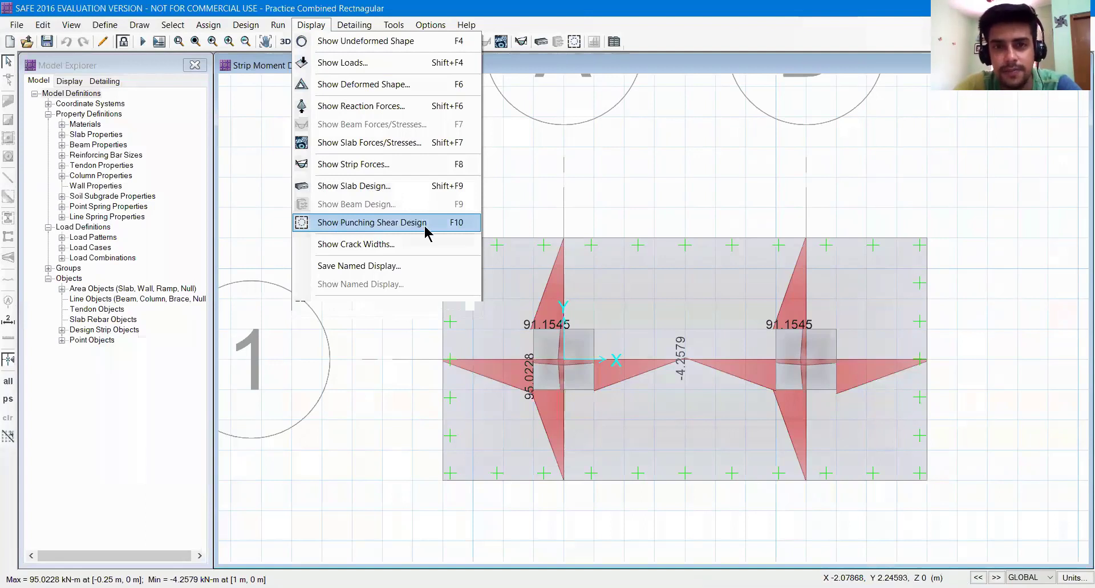
click(505, 399)
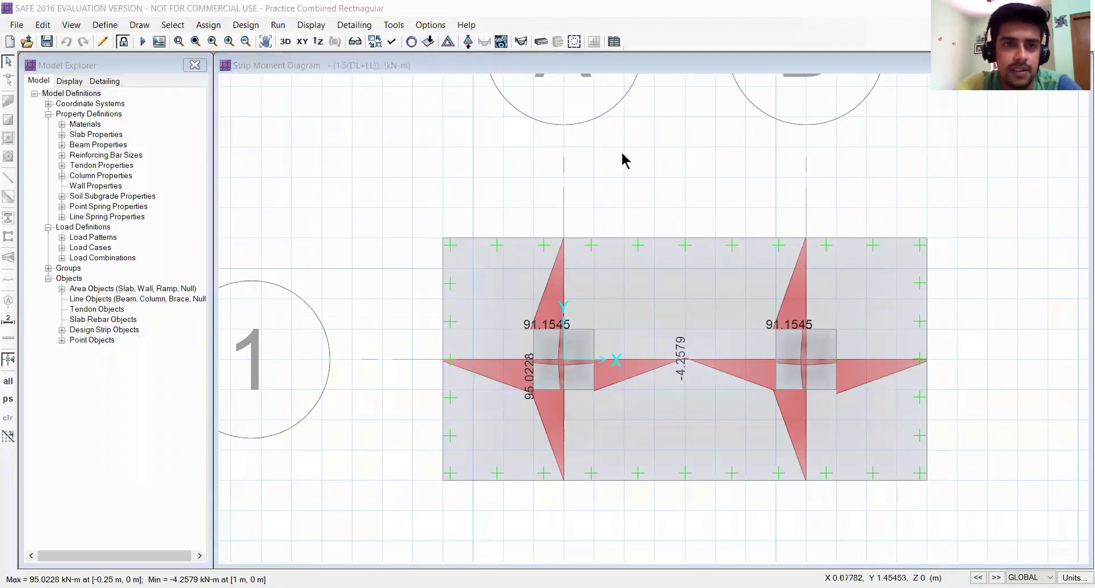
- Display the punching shear design results for the footing's two columns
click(311, 24)
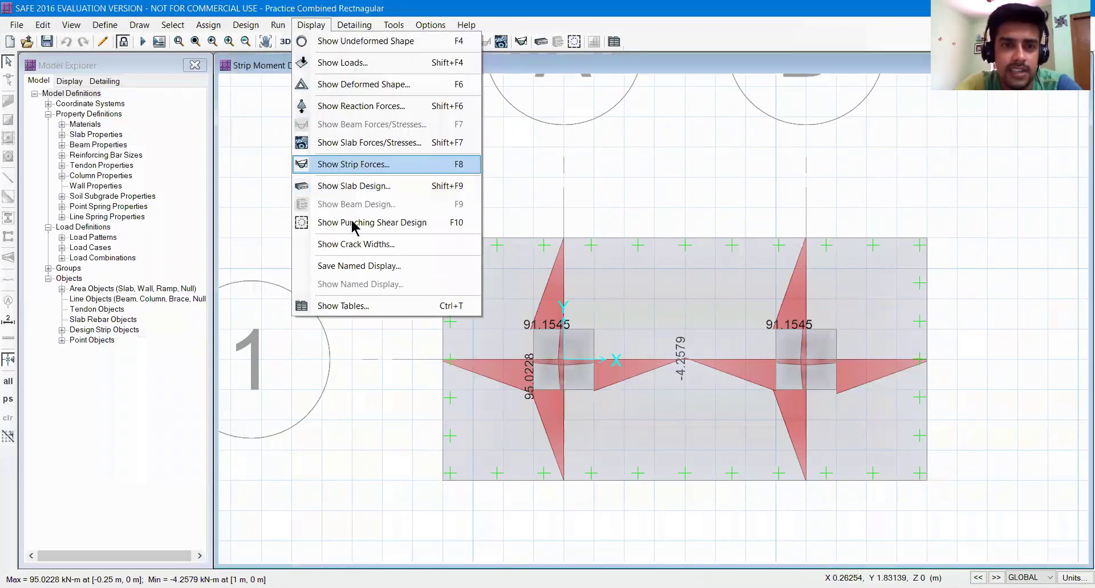
click(354, 222)
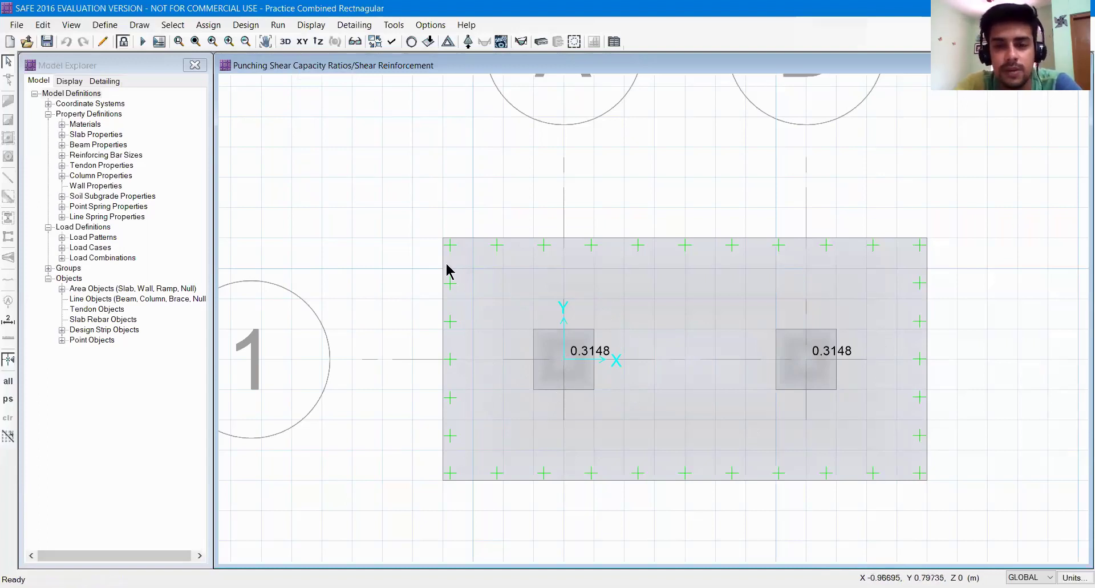
- Display the strip-based enveloping flexural reinforcement intensity for layer A, with top and bottom rebar shown and the diagram filled
click(321, 27)
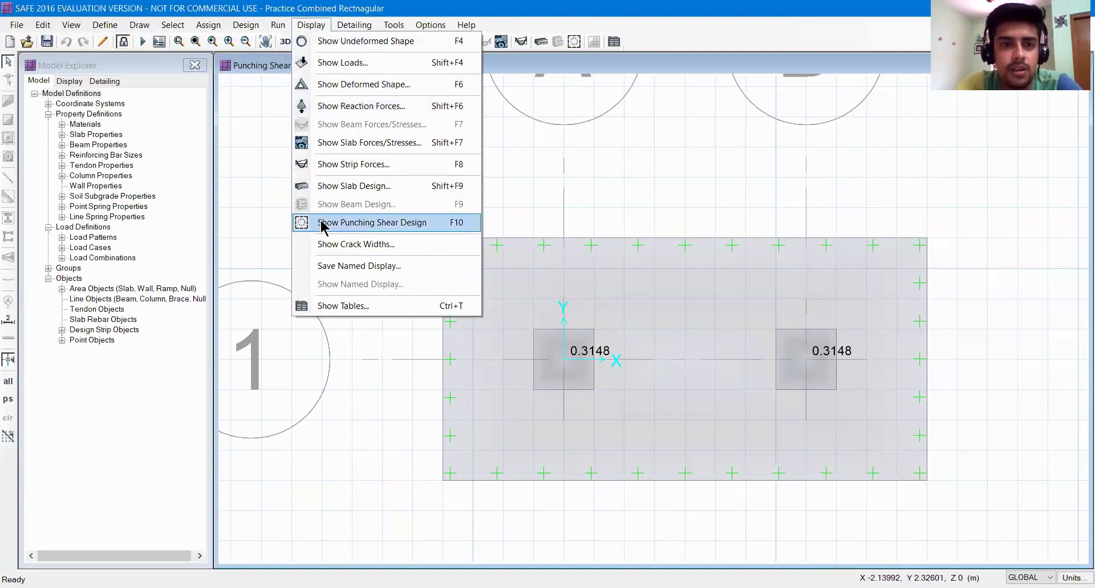
click(345, 190)
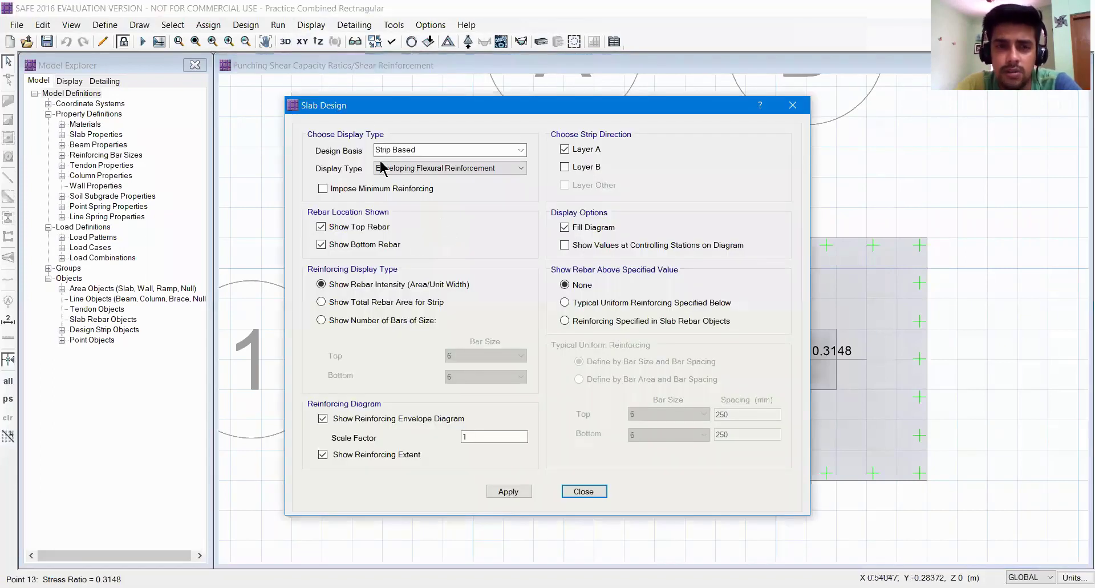
drag(371, 105, 61, 61)
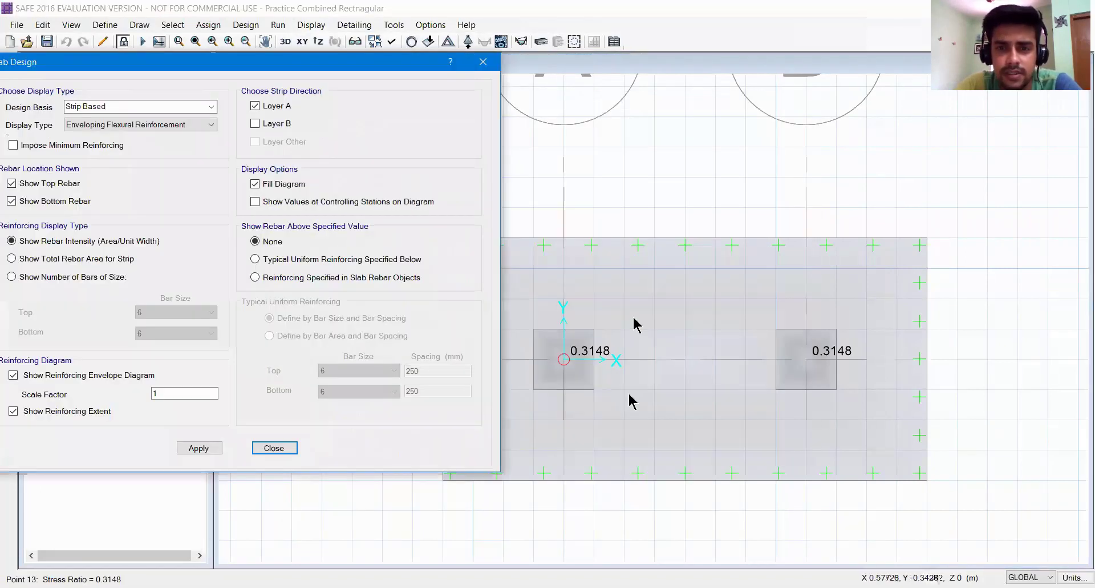
middle_drag(633, 318, 841, 262)
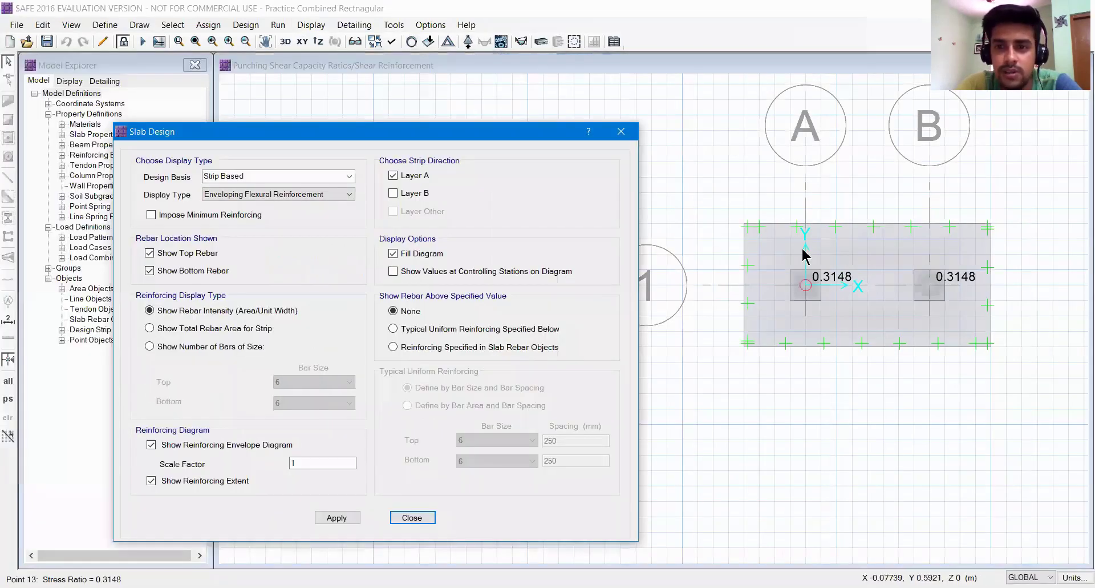
scroll(802, 248, up, 3)
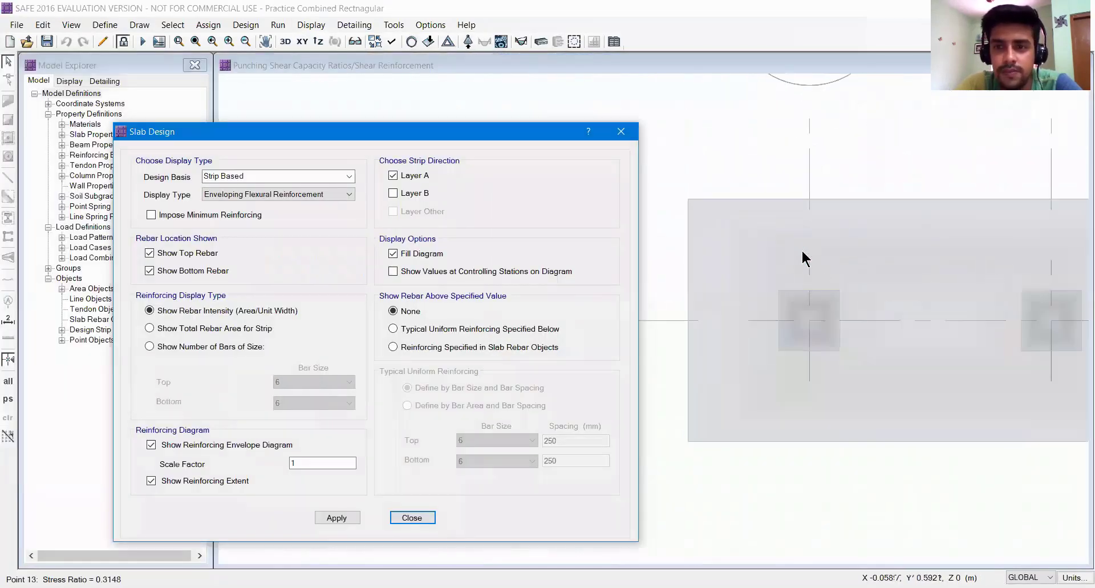
middle_drag(832, 303, 785, 299)
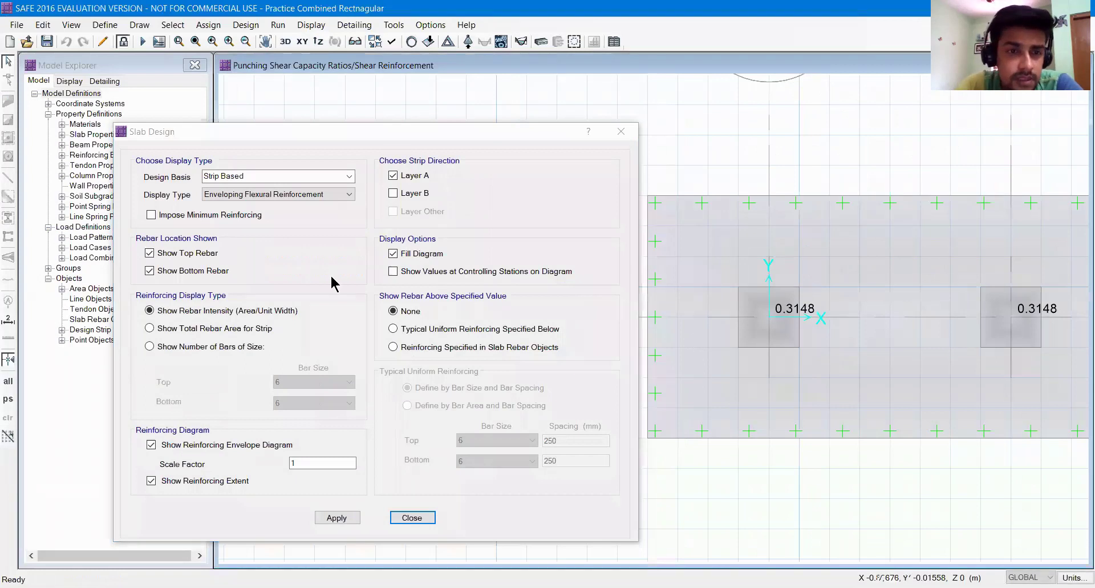
click(290, 186)
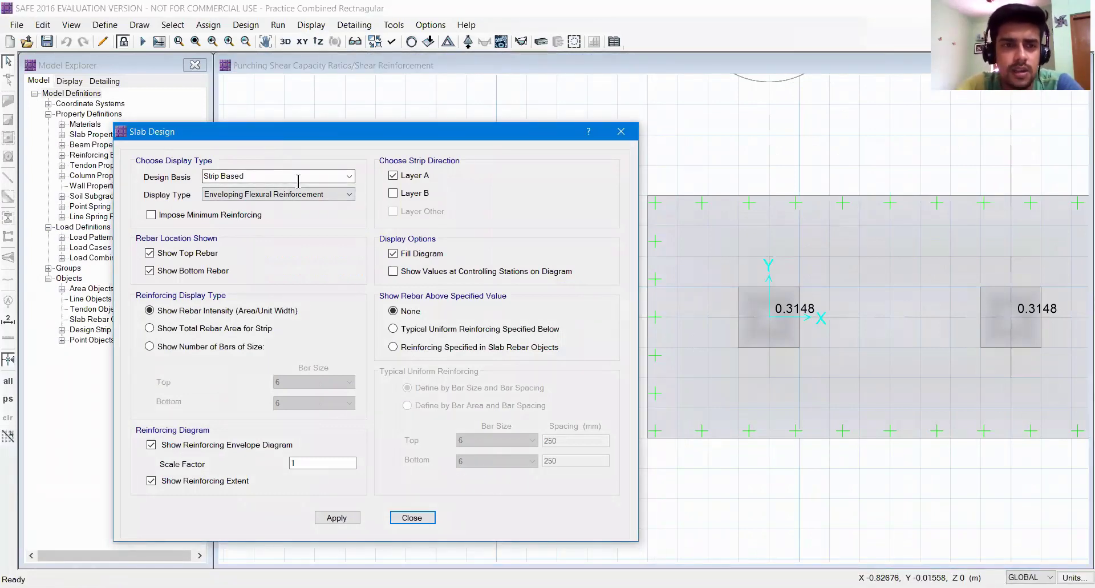
double_click(298, 194)
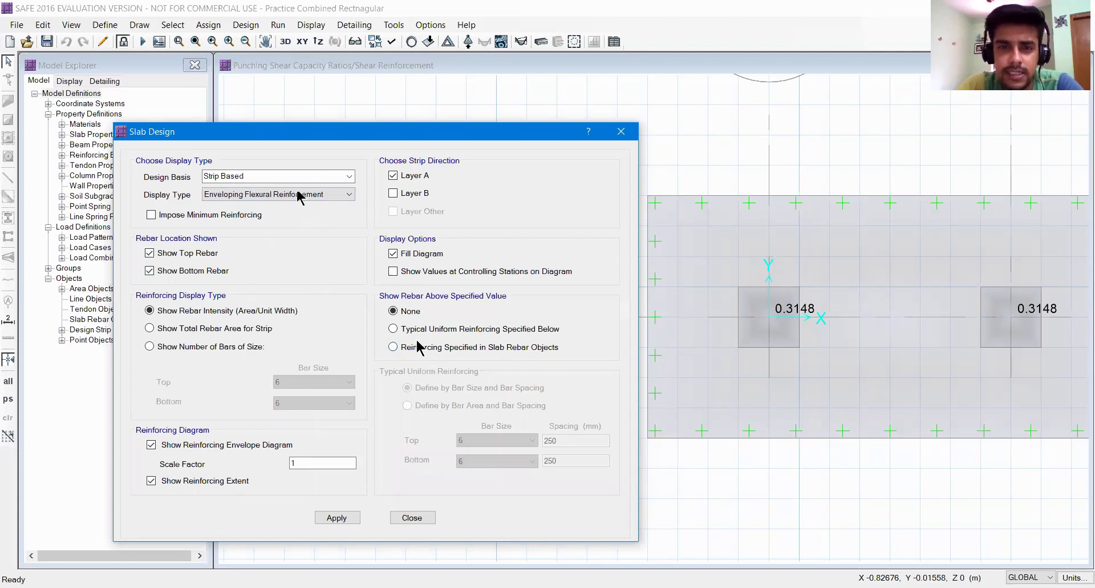
click(341, 519)
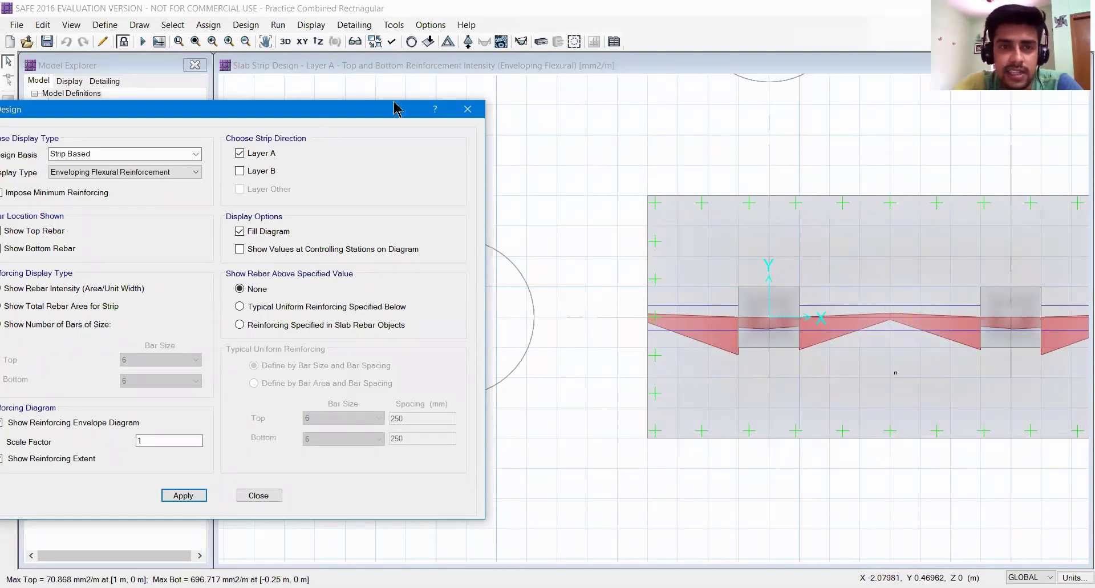
- Add layer B to the displayed slab reinforcement diagram and inspect the rebar intensity along the strips
drag(397, 108, 461, 95)
click(304, 158)
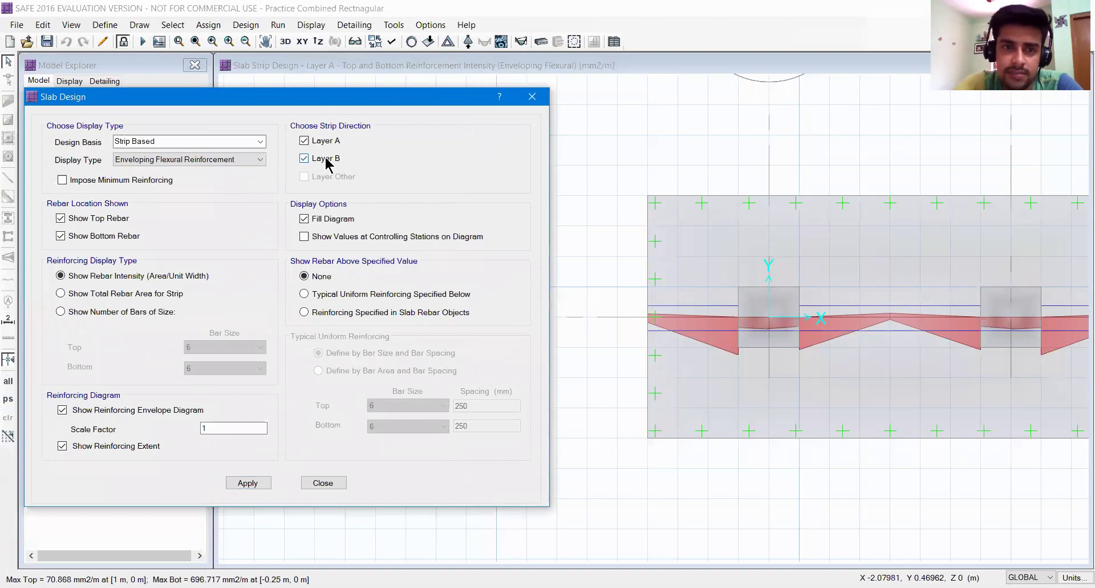
click(248, 483)
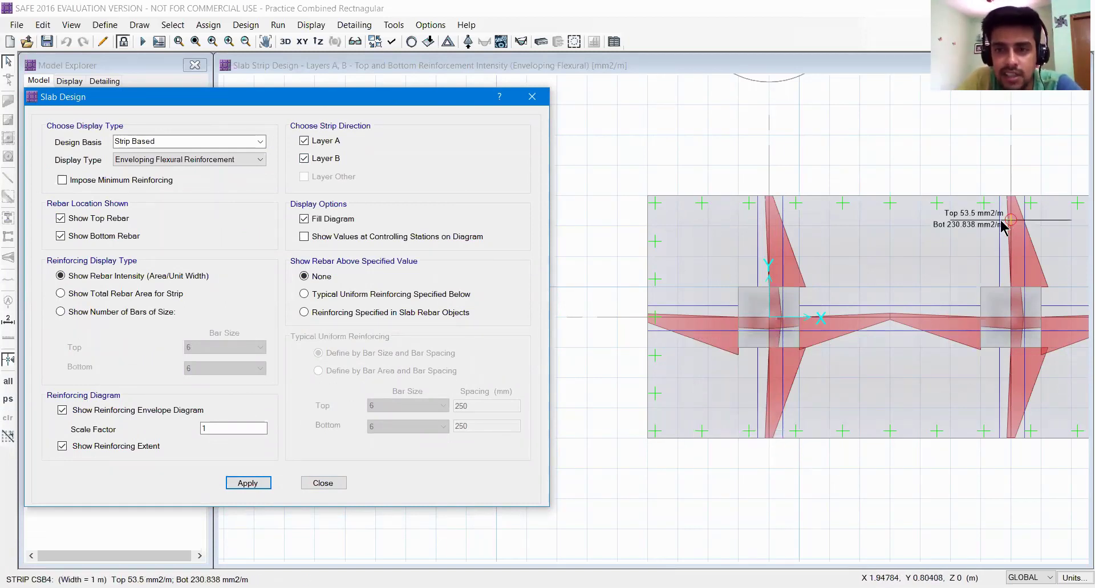
middle_drag(1004, 229, 941, 226)
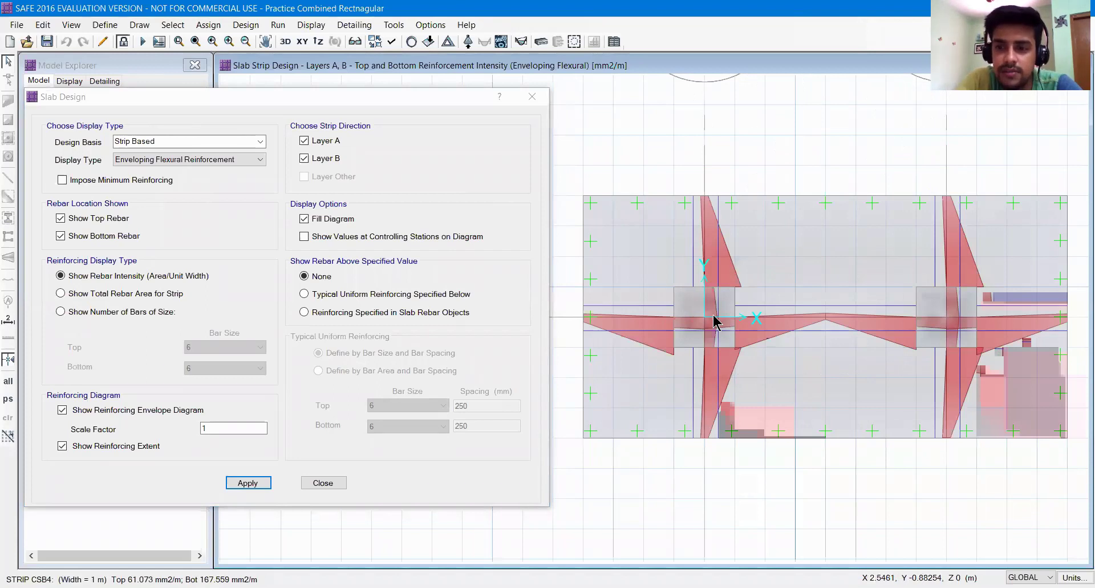
click(455, 362)
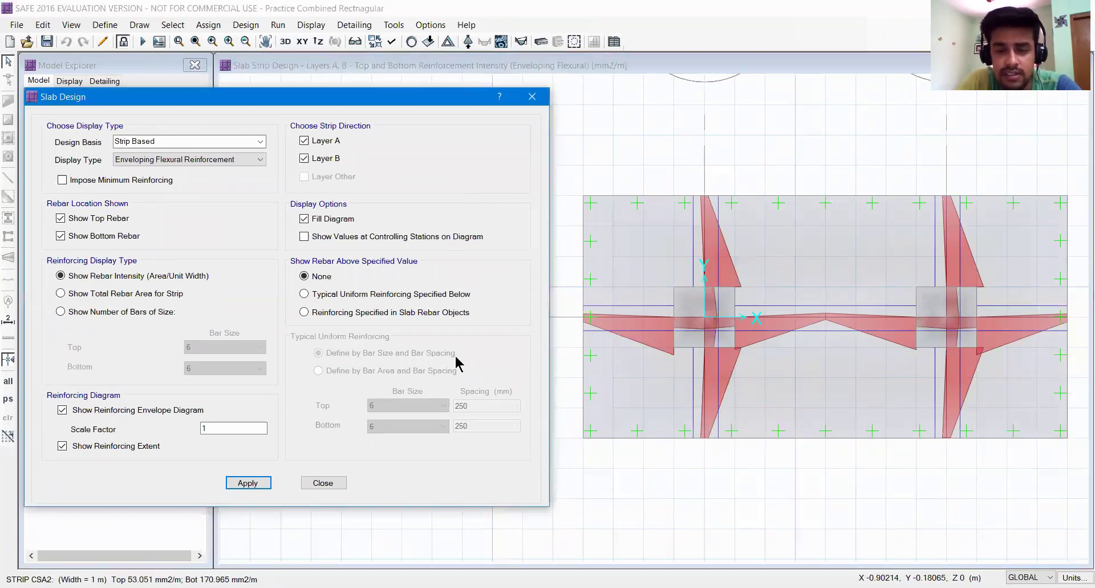
click(334, 488)
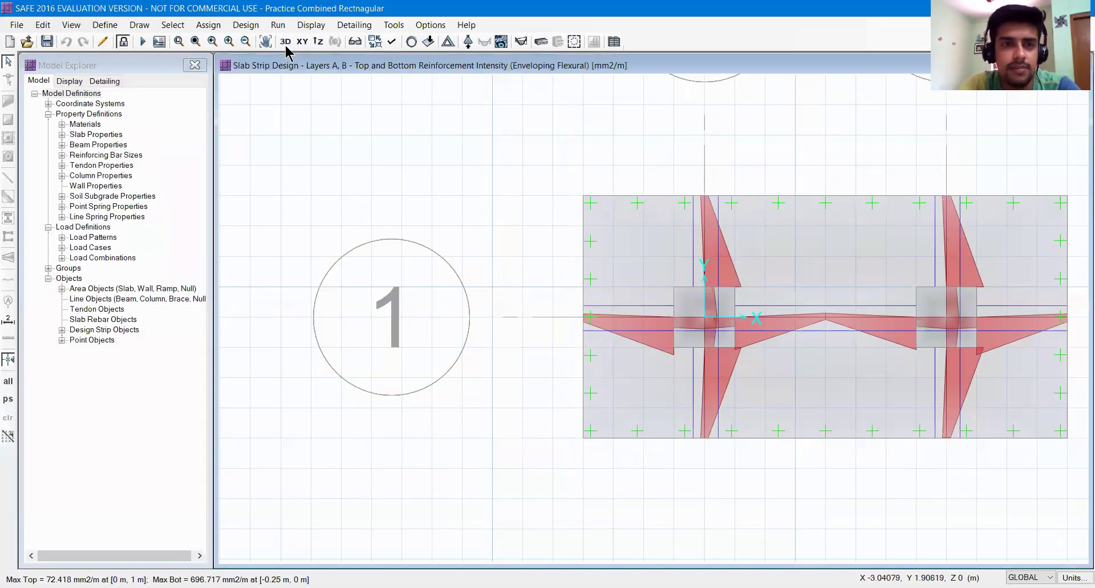
- Open the Concrete Slab Design 01 - Flexural And Shear Data results table
click(308, 26)
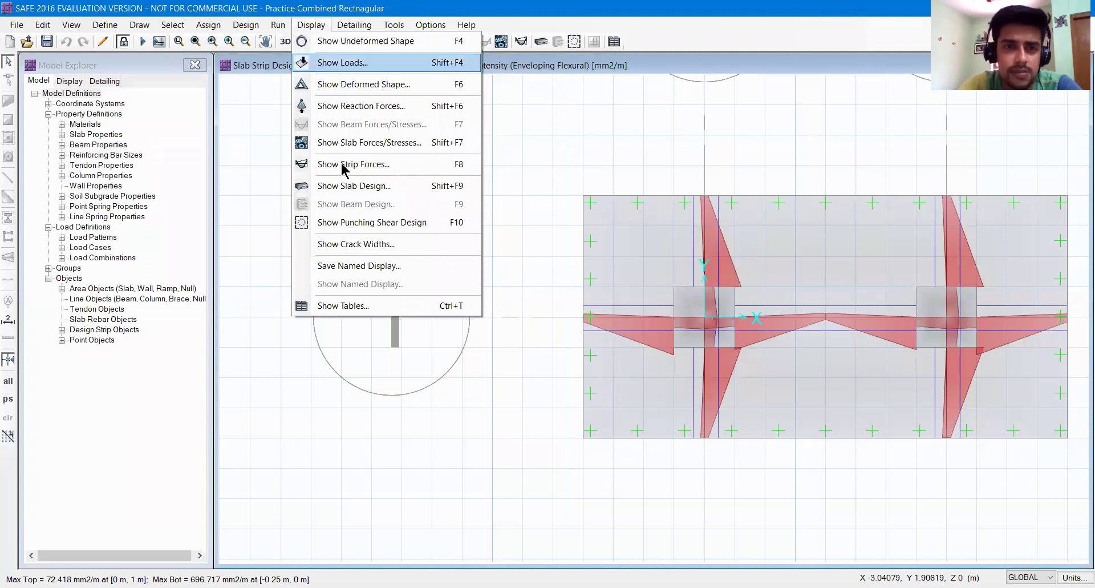
click(348, 312)
drag(358, 96, 101, 87)
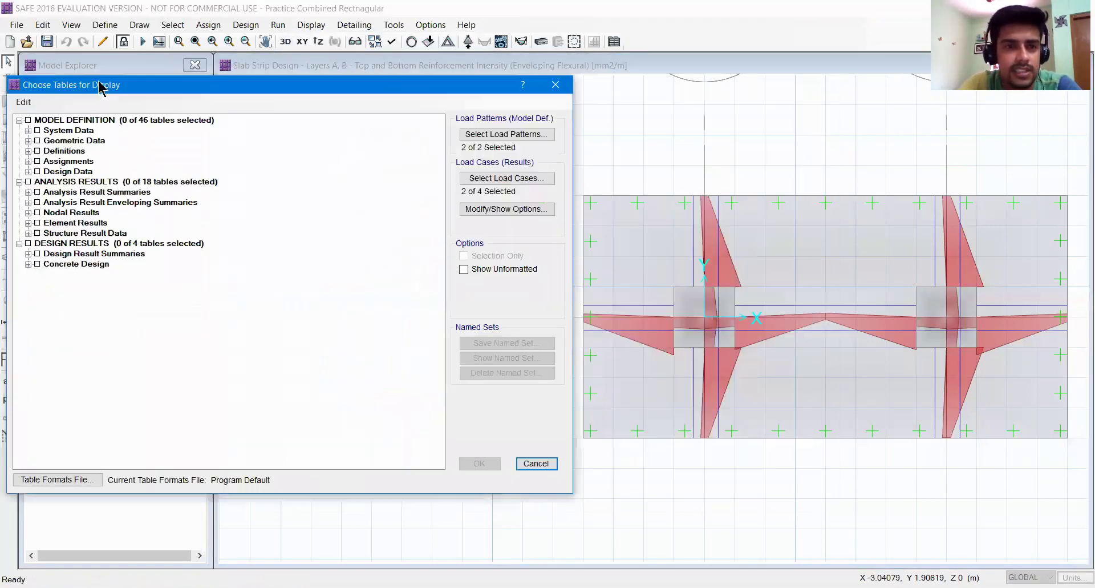
click(28, 264)
click(37, 274)
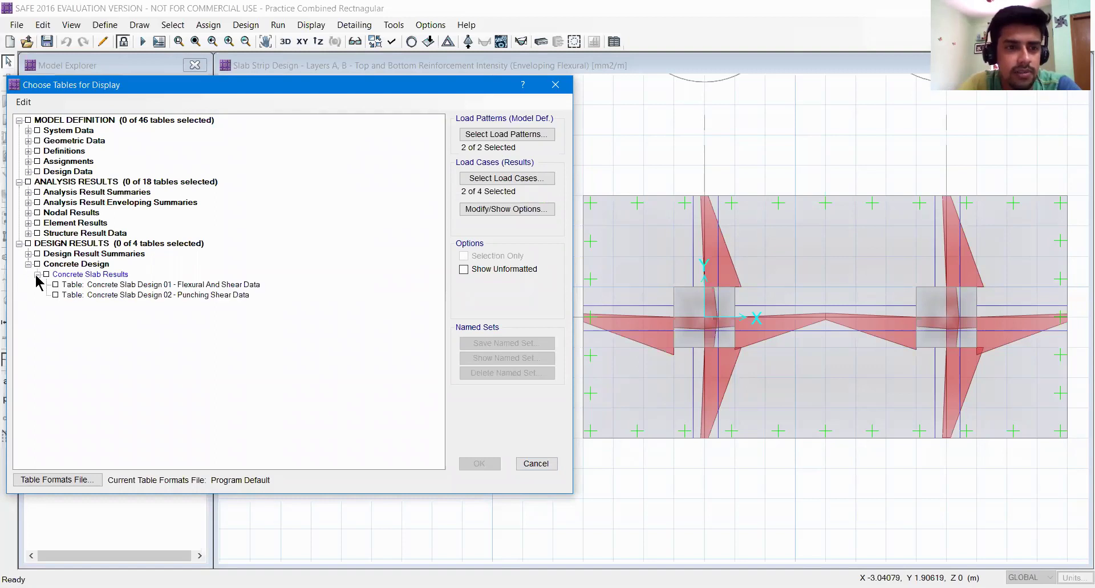
click(55, 284)
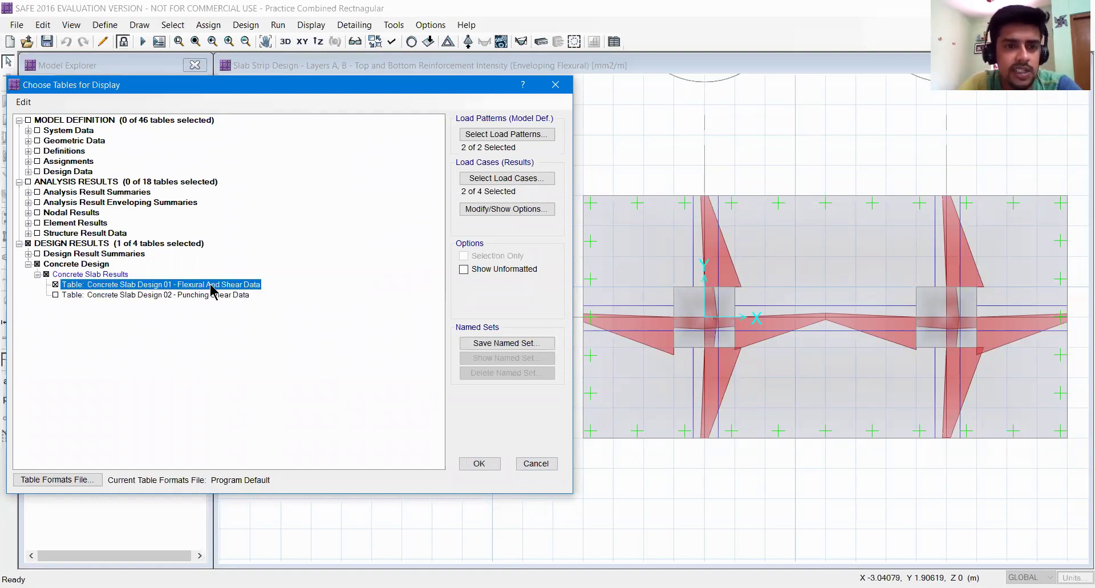
click(478, 463)
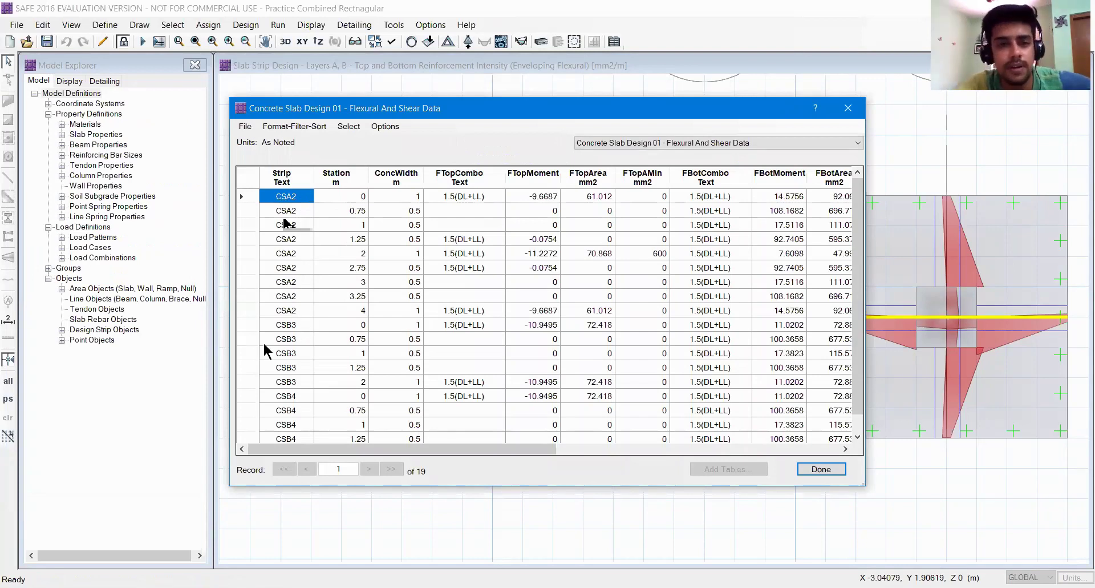
- Review the strips' reinforcement areas, shear forces and design status in the flexural and shear table, and close it
scroll(285, 336, down, 1)
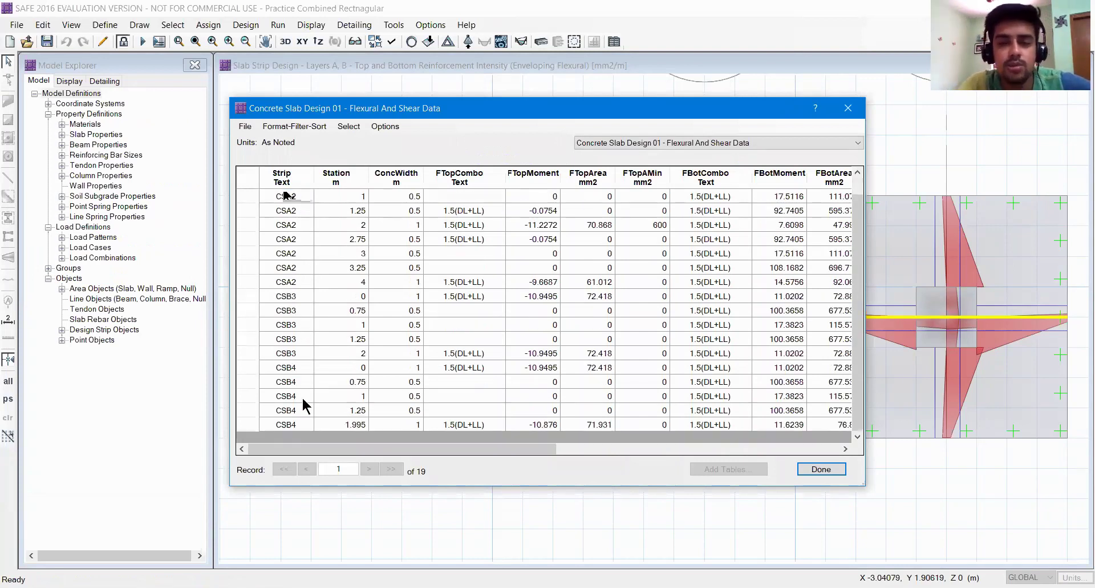
drag(507, 448, 775, 463)
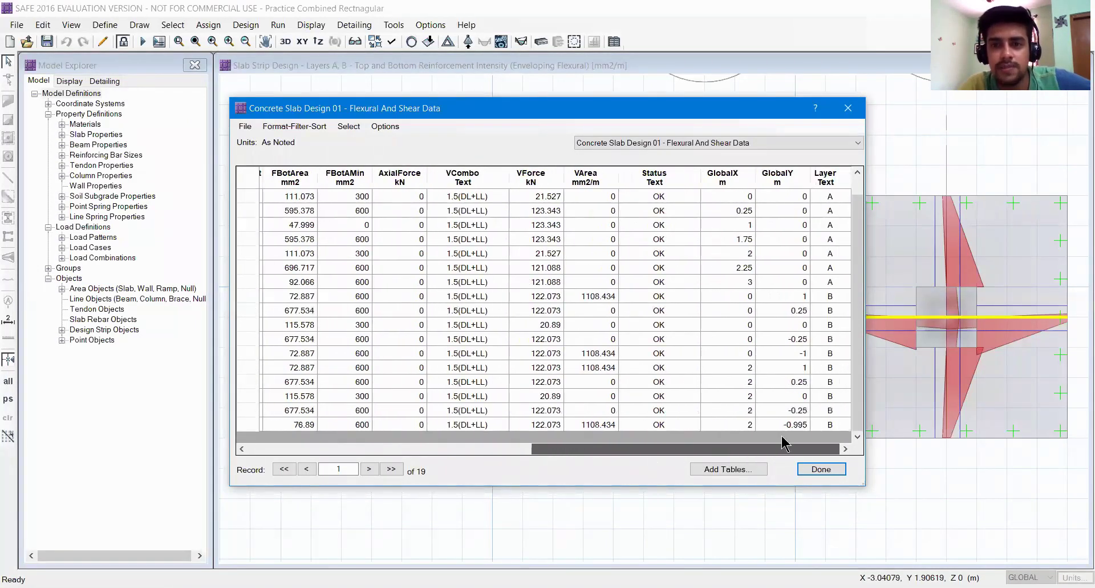
click(679, 178)
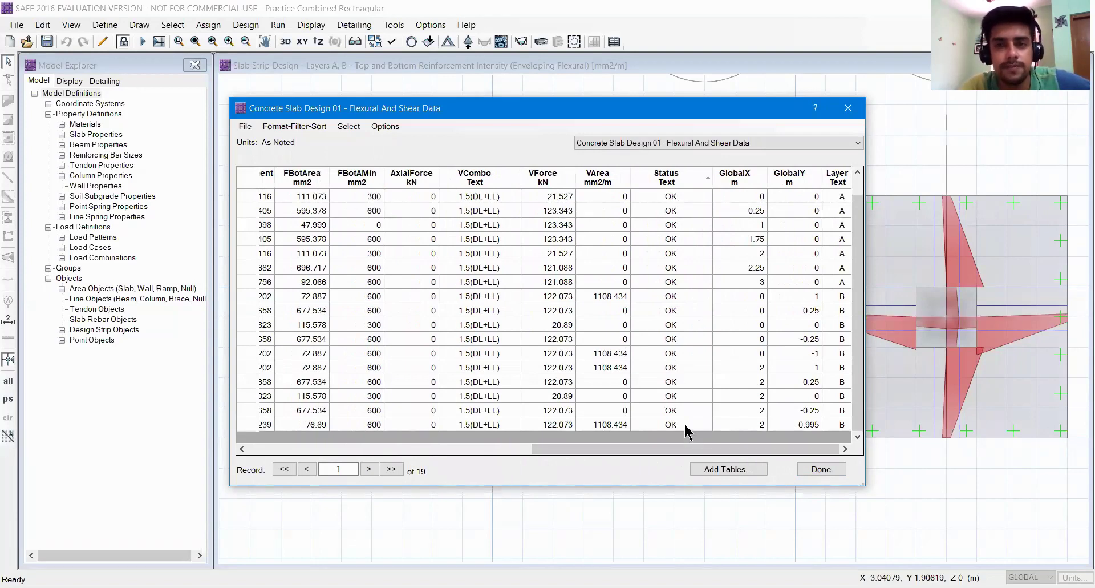
click(821, 469)
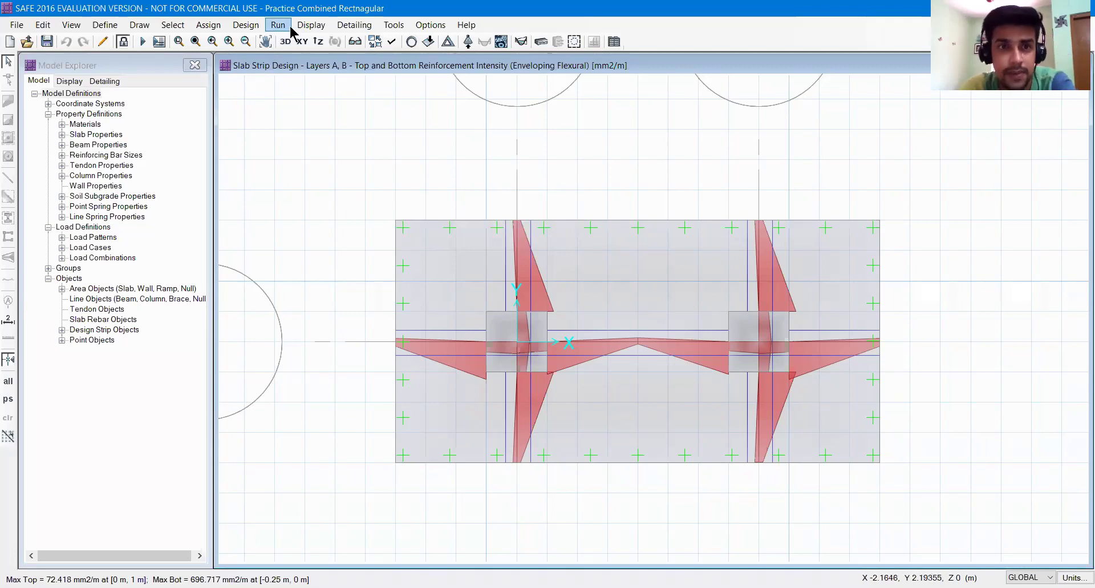
- Return to the punching shear capacity ratios and check them at both columns
click(311, 25)
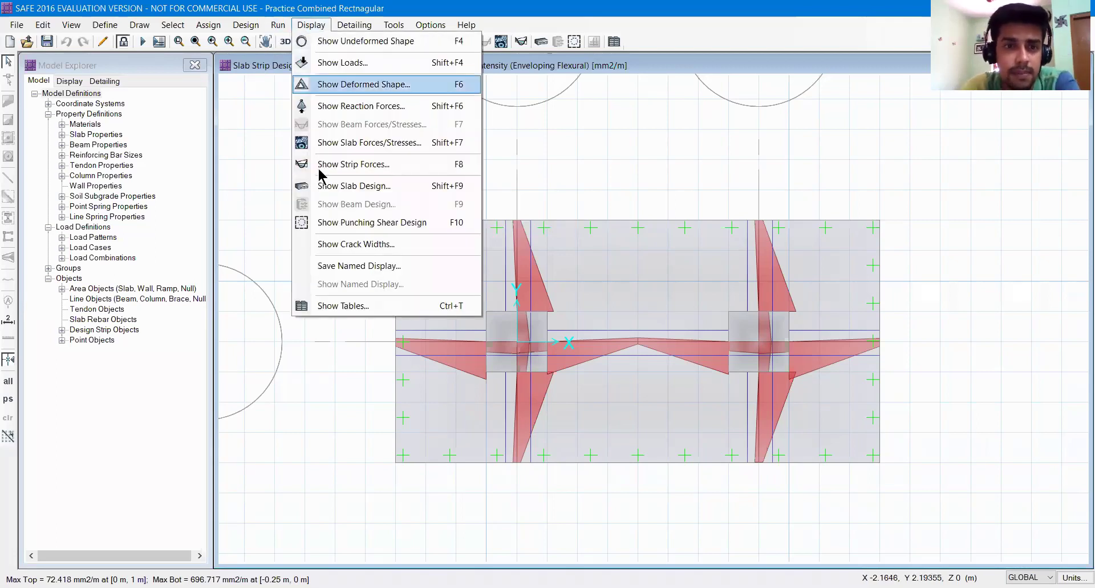
click(328, 228)
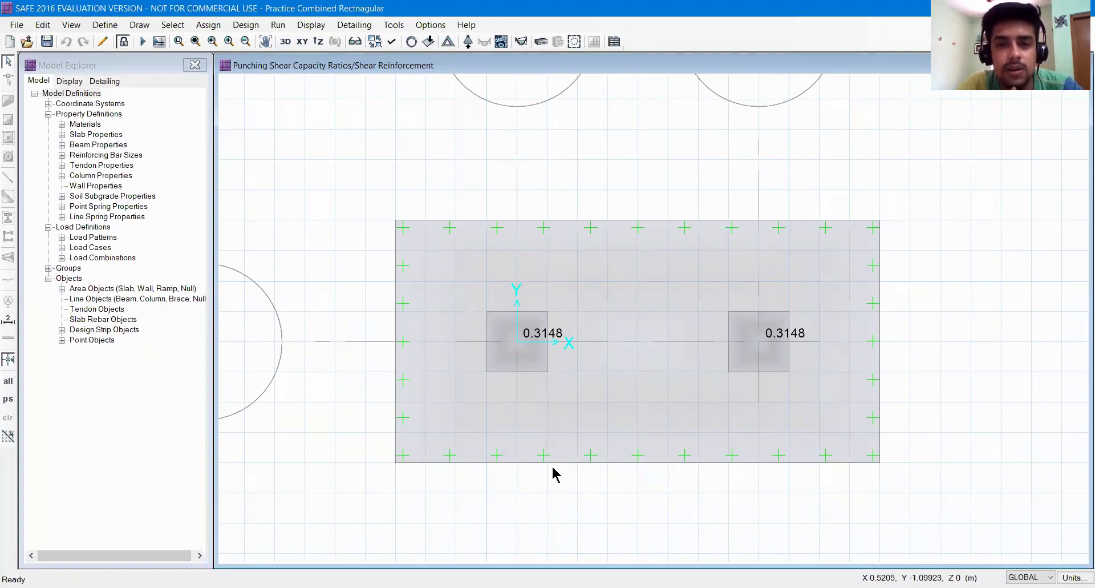
- Unlock the model and set the FOOTING slab property's thickness to 300 mm
click(123, 43)
key(Return)
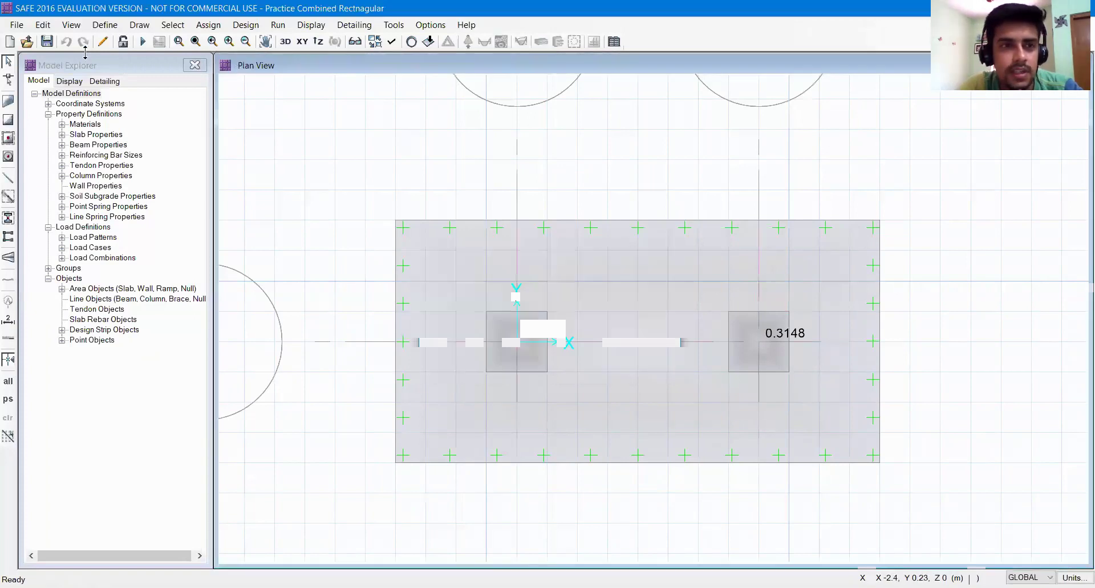
click(105, 25)
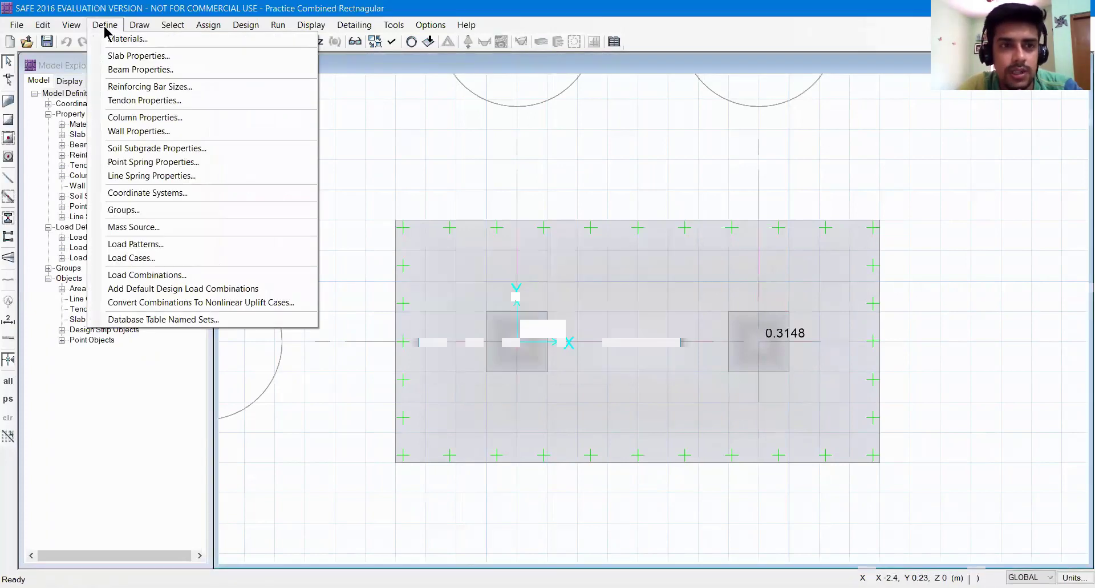
click(114, 59)
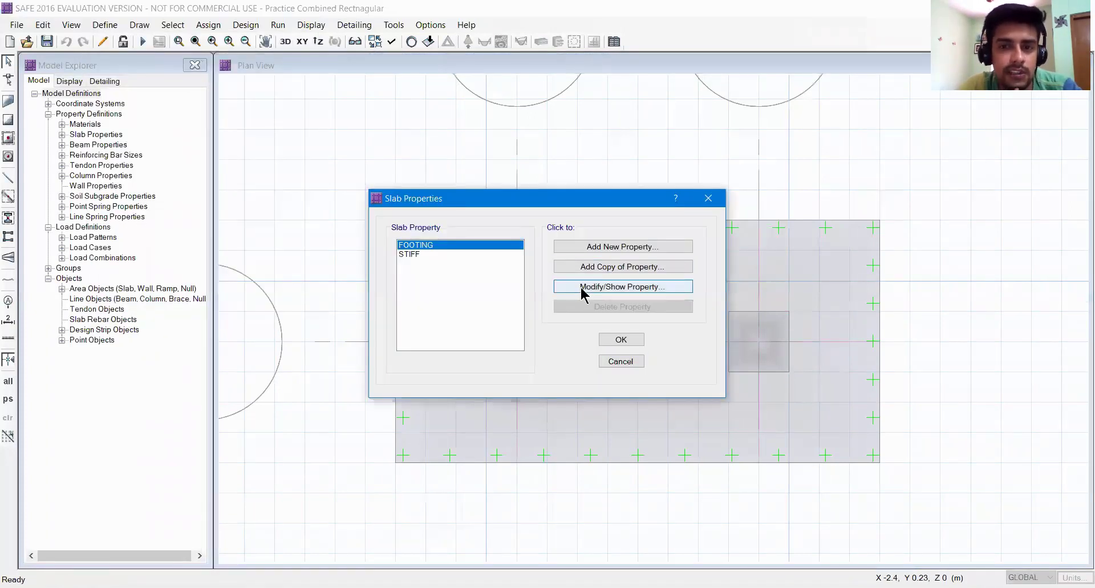
click(583, 293)
drag(616, 289, 546, 295)
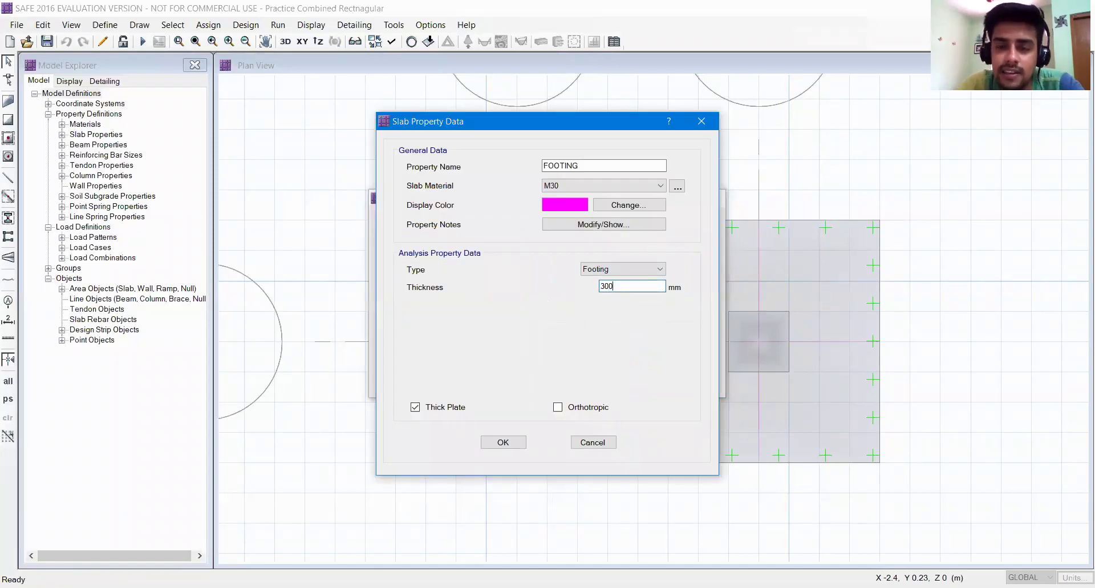
key(Return)
click(621, 339)
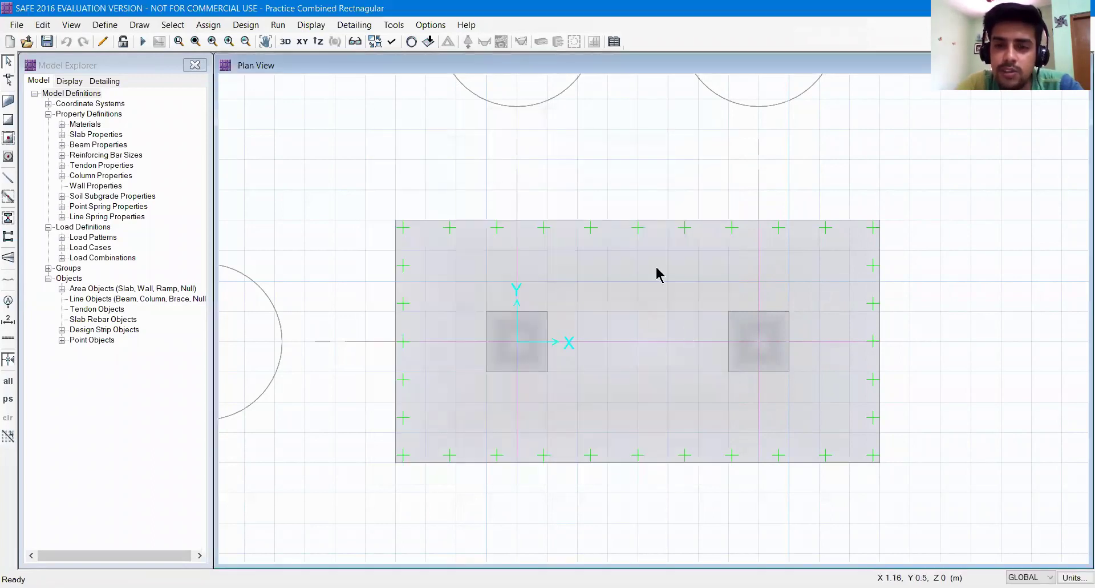
- Check the slab and soil properties assigned to the footing area object, and close its information without changes
right_click(588, 228)
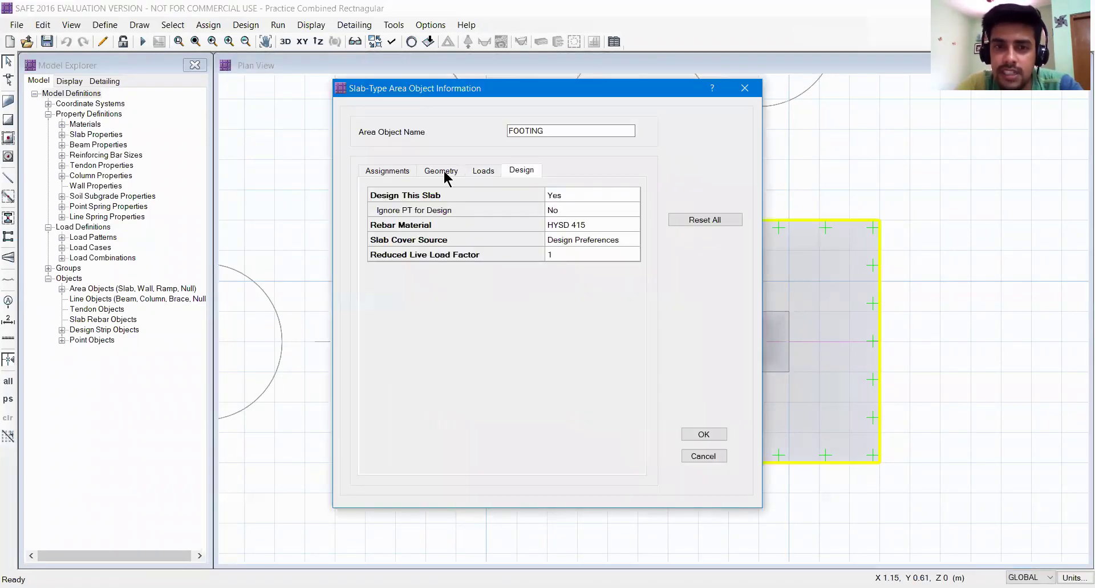
click(388, 169)
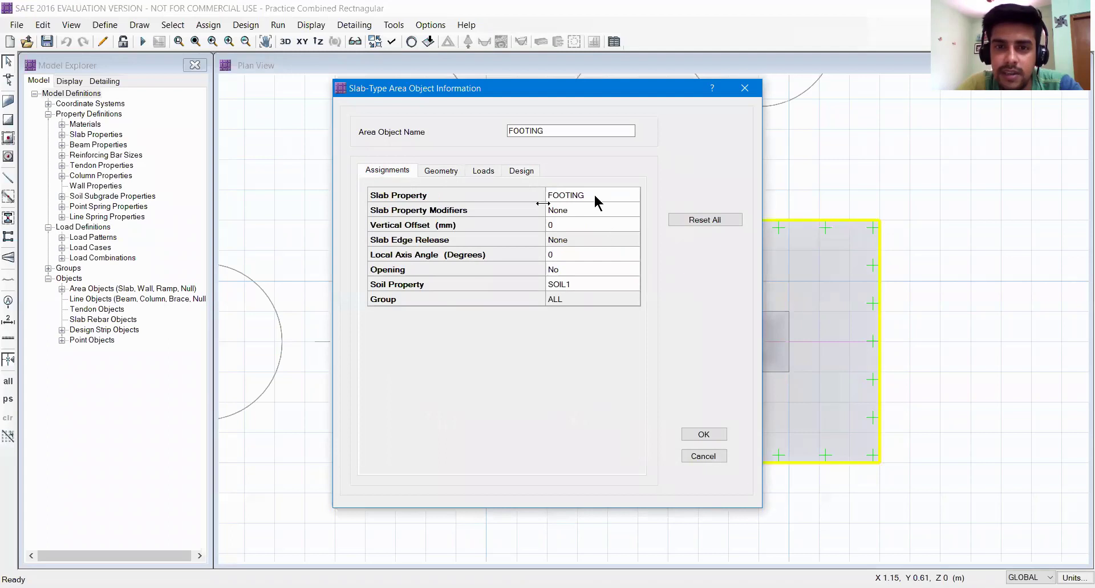
click(744, 89)
- Run analysis and design with the 300 mm footing and display the punching shear capacity ratios at both columns
click(280, 25)
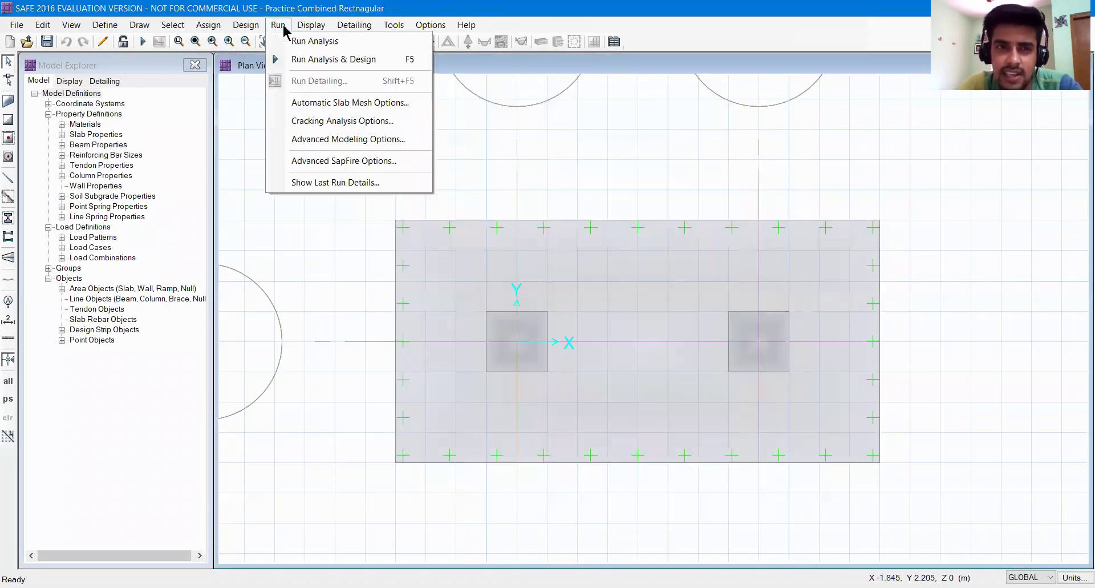
click(314, 60)
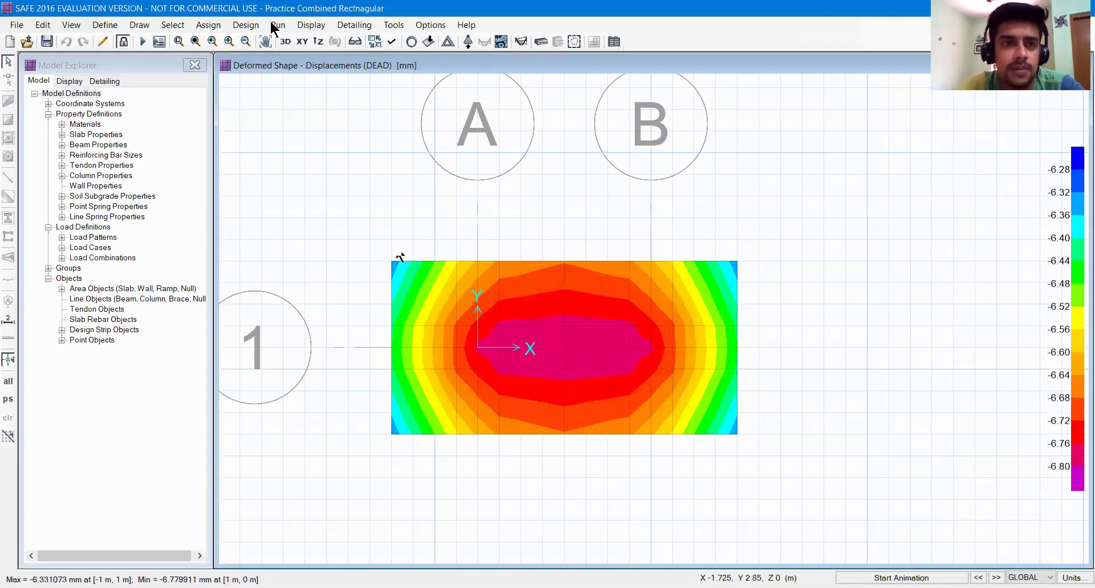
click(310, 25)
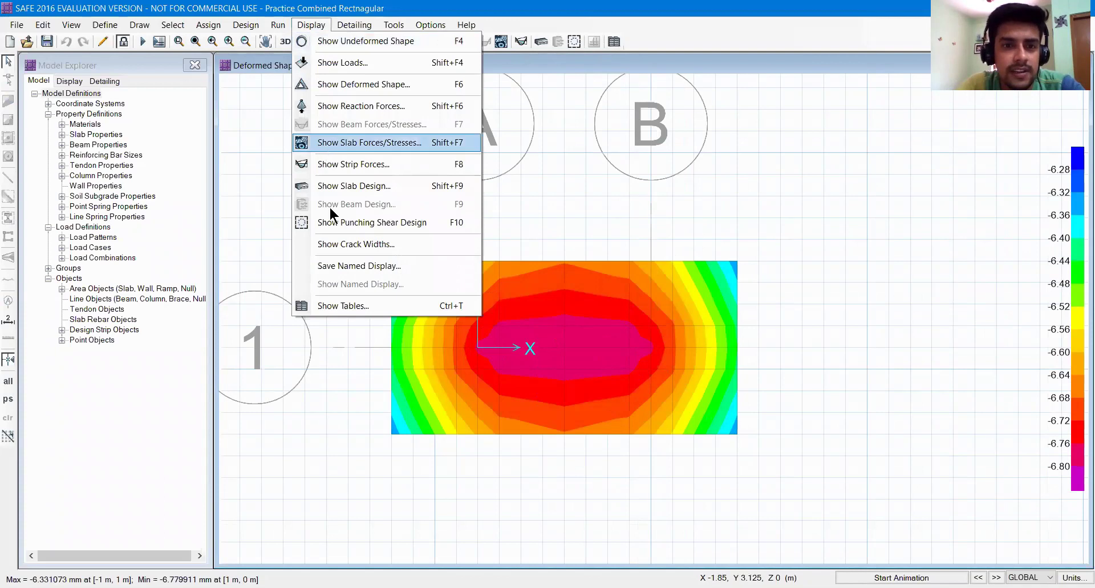
click(331, 223)
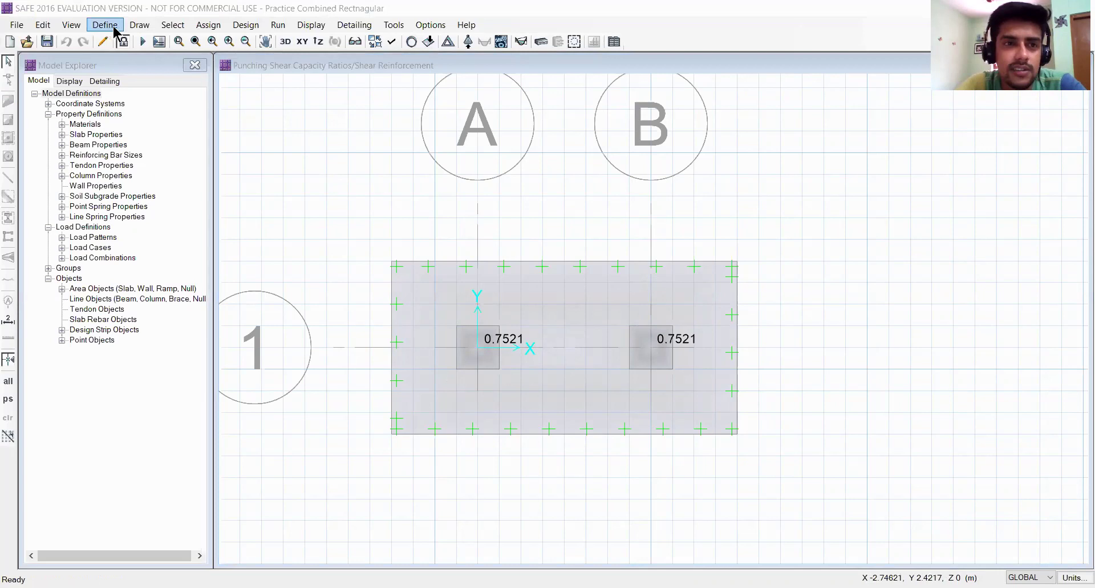
click(554, 340)
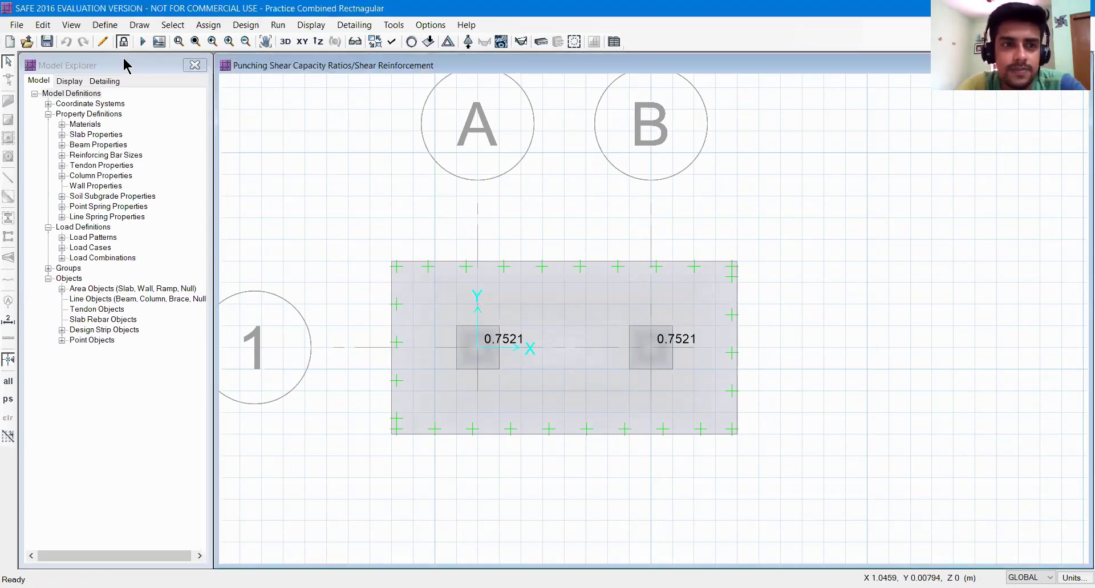
- Unlock the model, deleting its results, and set the FOOTING slab property's thickness to 200 mm
click(123, 41)
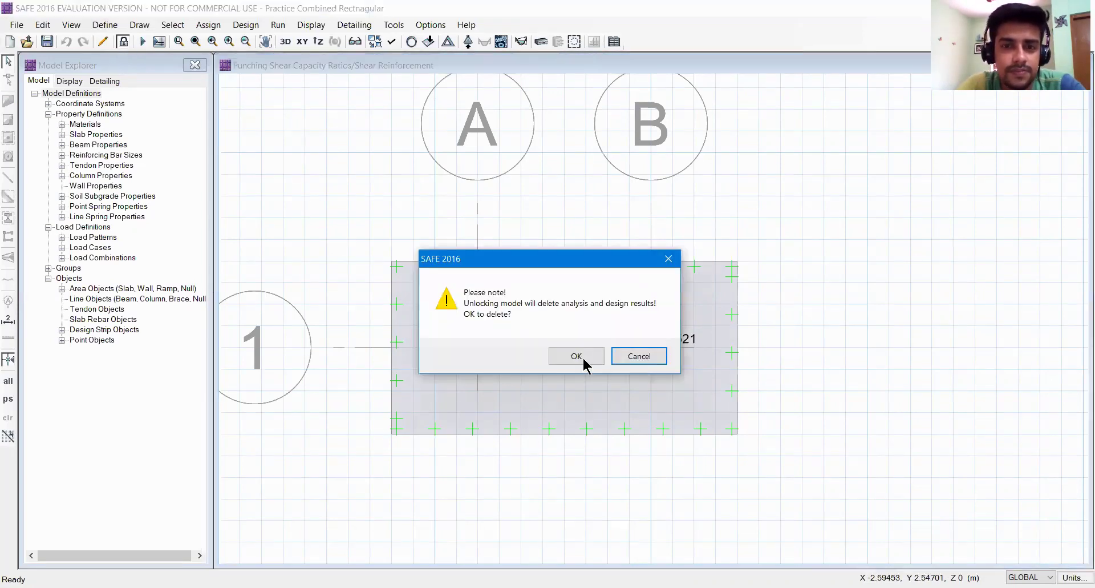
key(Return)
click(105, 25)
click(115, 57)
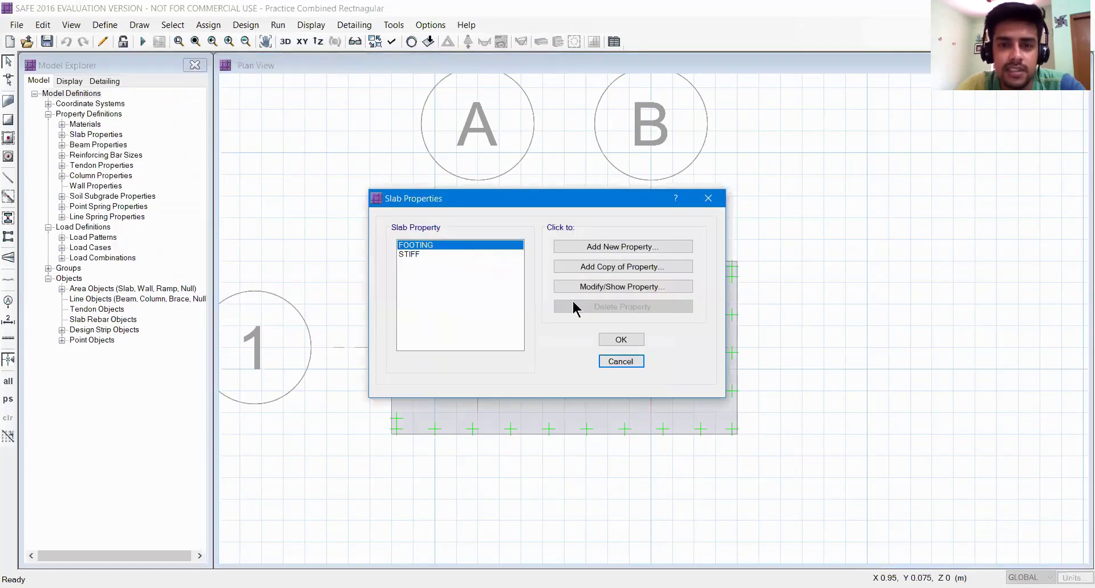
click(610, 288)
drag(616, 287, 557, 293)
text(200)
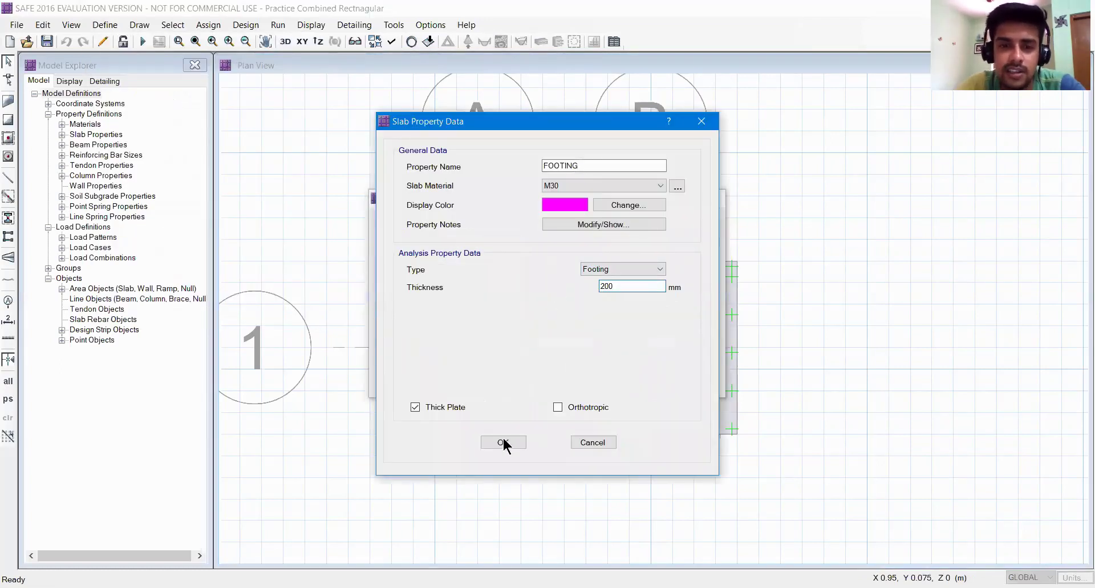
key(Return)
click(623, 335)
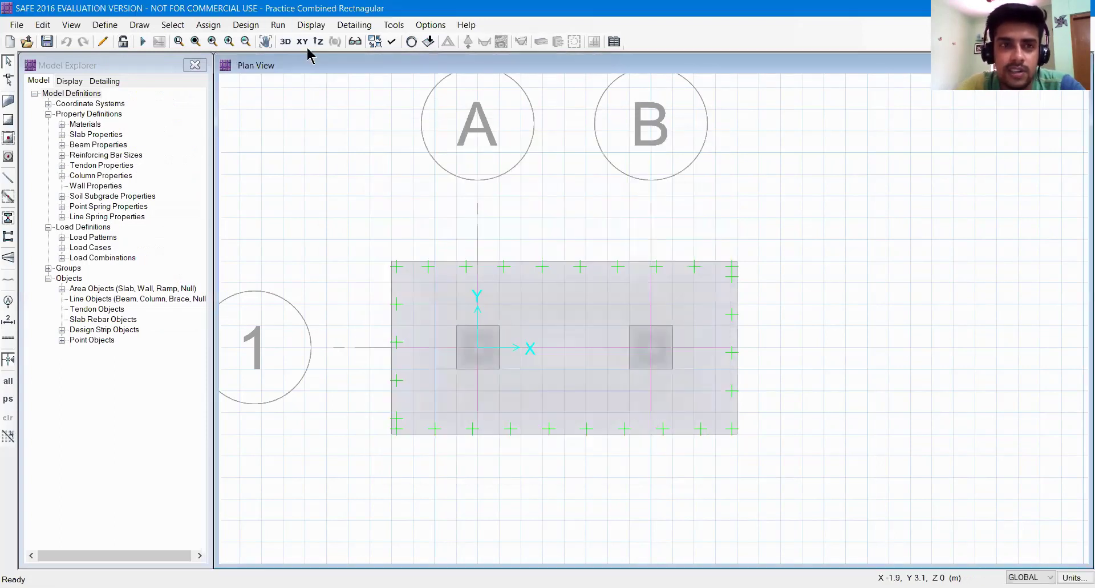
- Rerun analysis and design for the 200 mm footing and inspect the punching shear capacity ratios at both columns
click(278, 24)
click(334, 59)
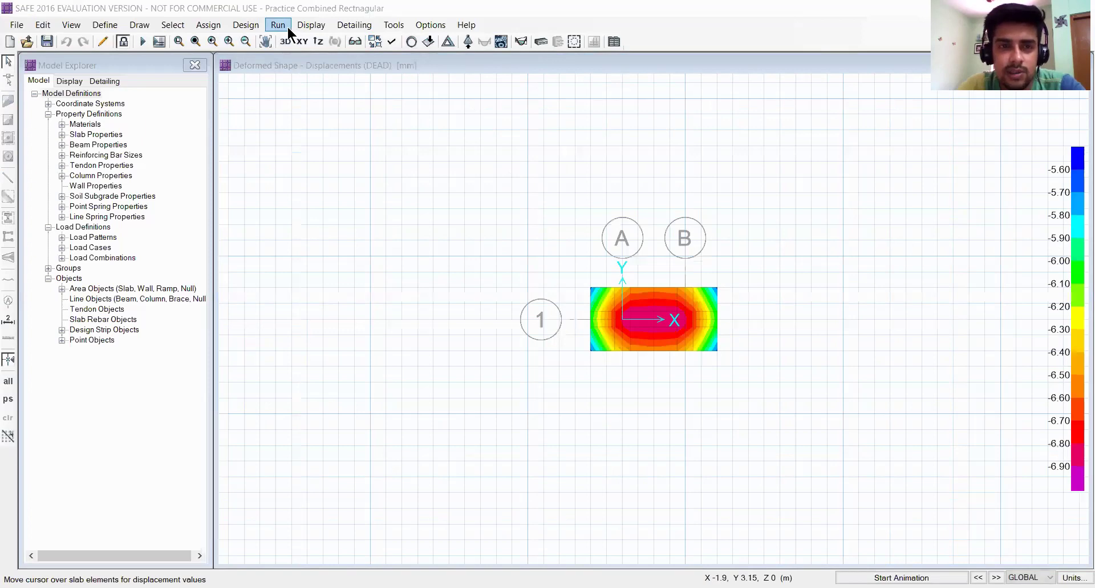
click(311, 24)
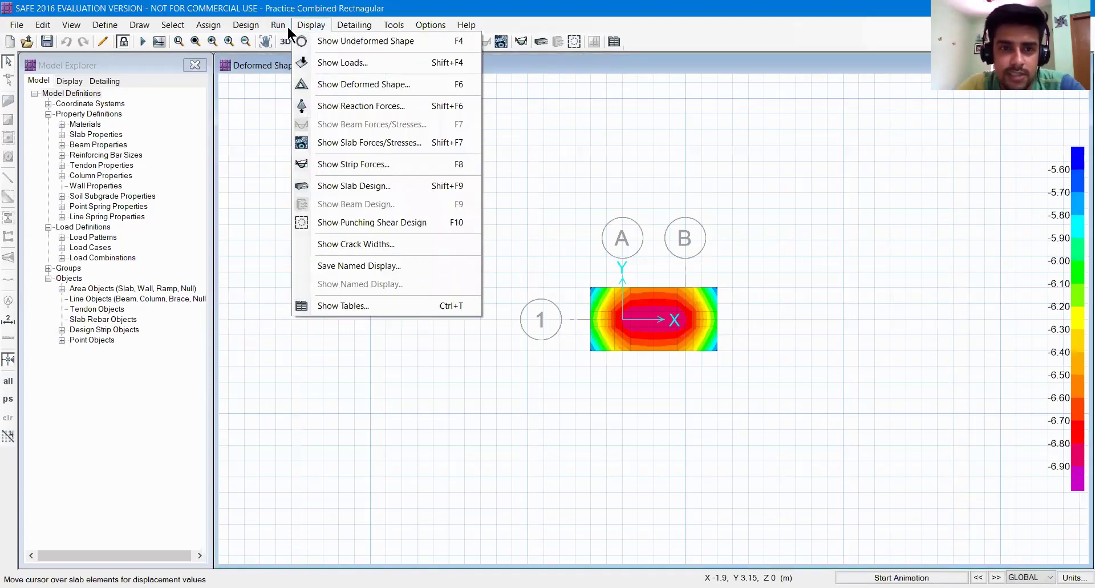
click(354, 222)
scroll(657, 310, up, 2)
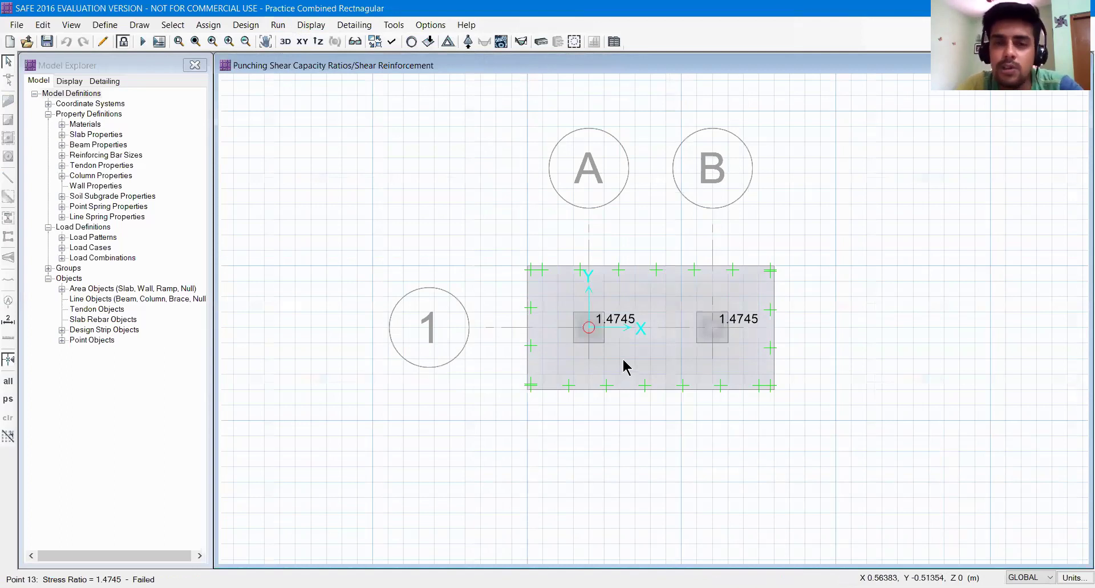
- Unlock the model, deleting its results, and set the FOOTING slab property's thickness to 250 mm
click(118, 42)
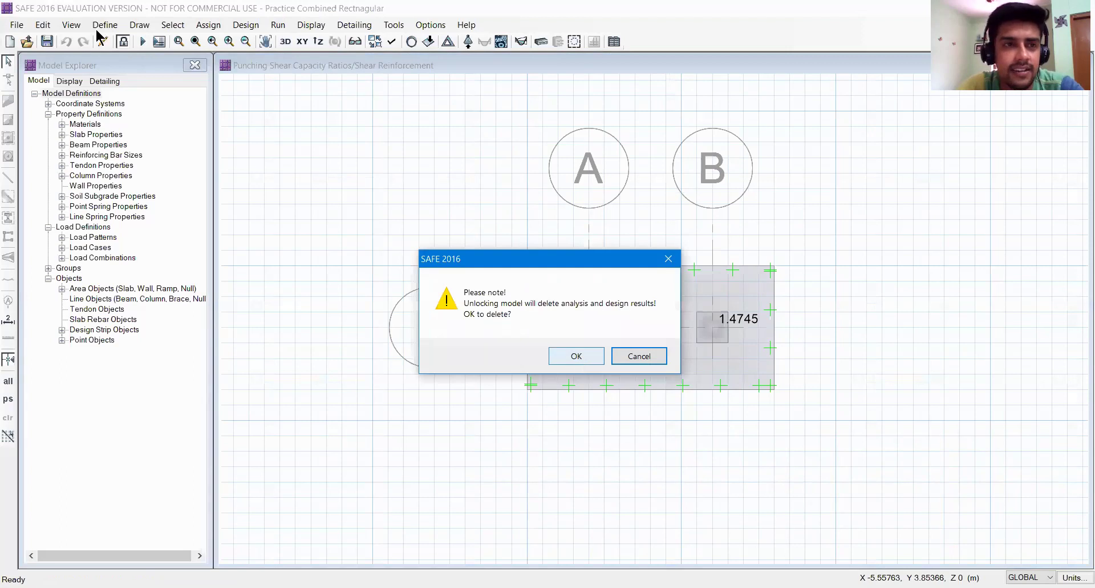
key(Return)
click(104, 25)
click(111, 56)
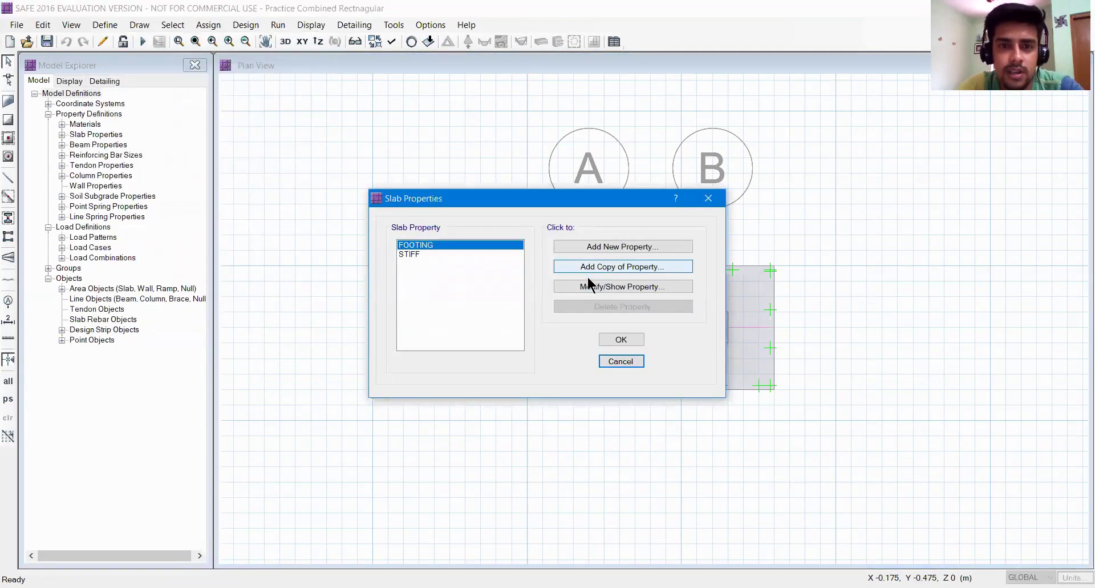
click(591, 287)
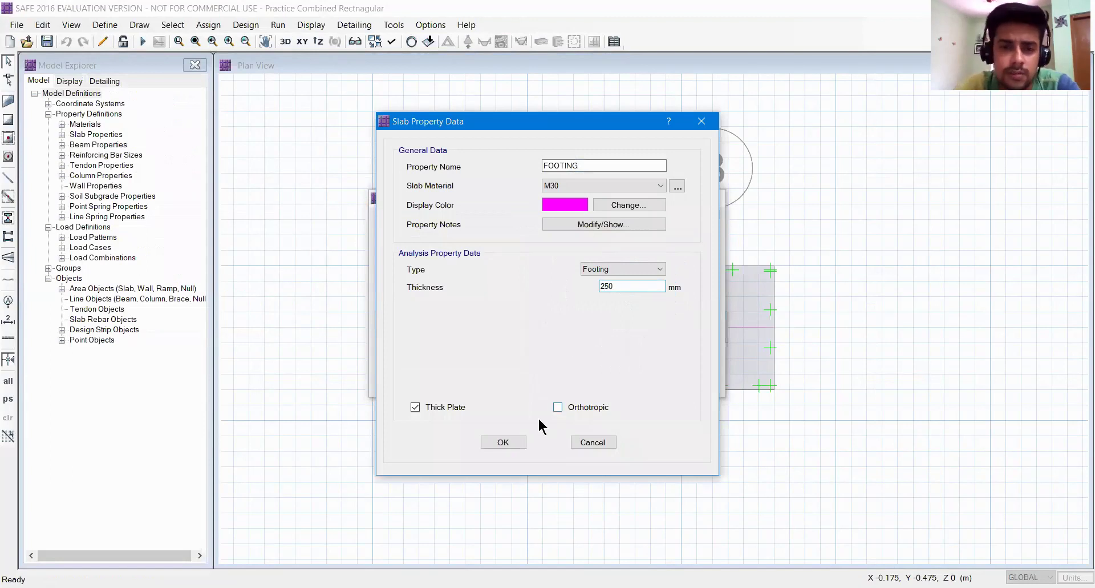
click(513, 438)
click(616, 341)
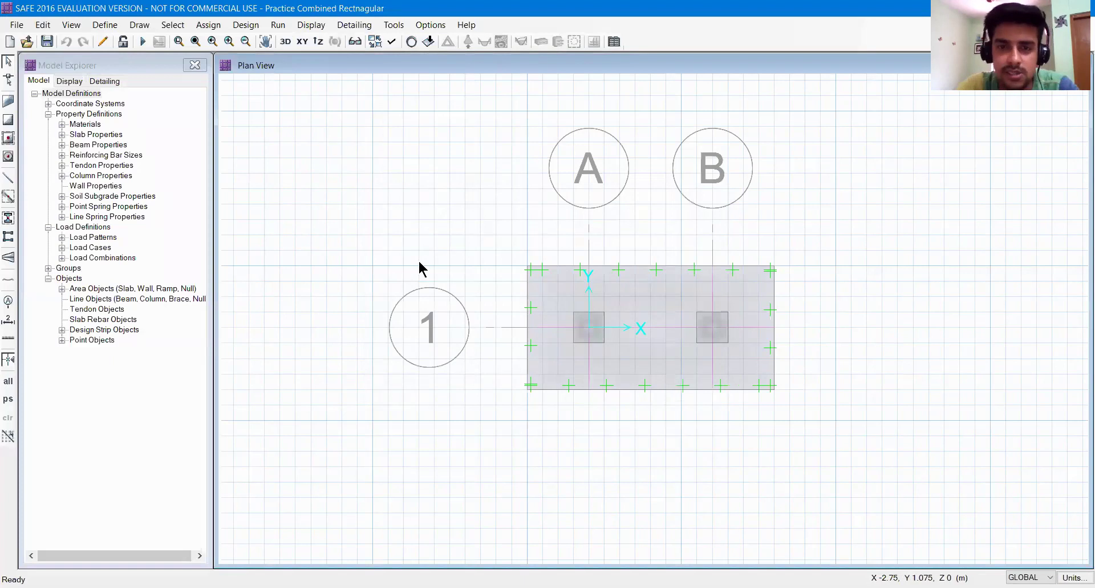
- Rerun analysis and design for the 250 mm footing and display the punching shear capacity ratios
click(278, 25)
click(297, 55)
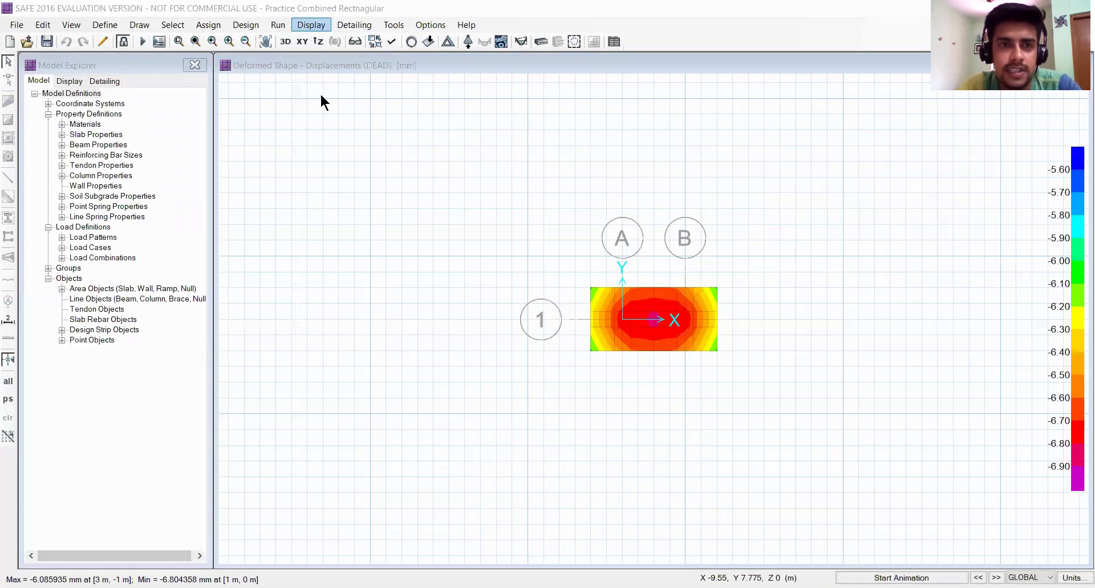
click(311, 25)
click(336, 221)
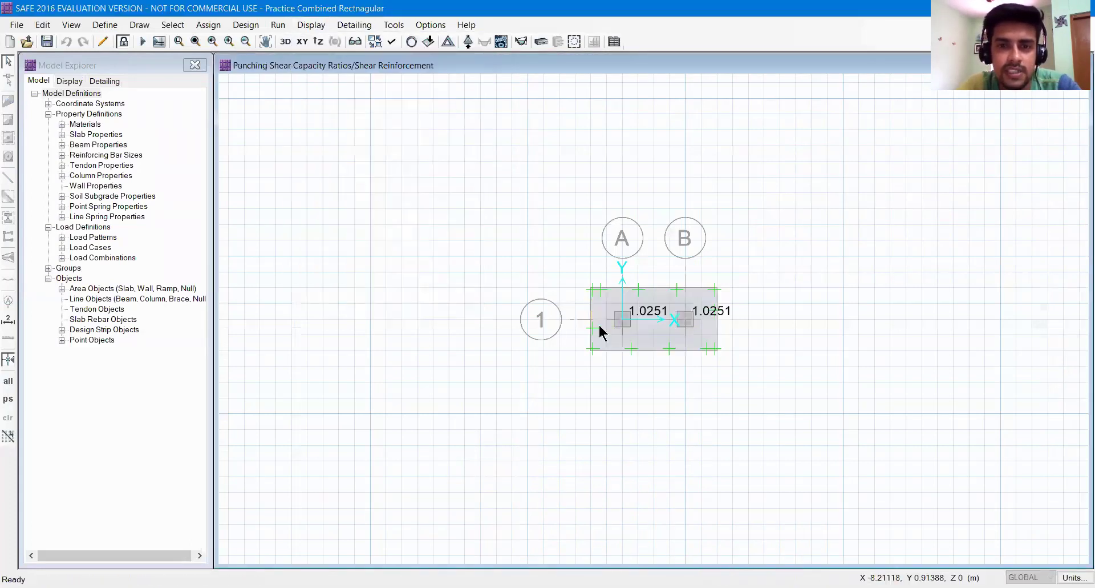